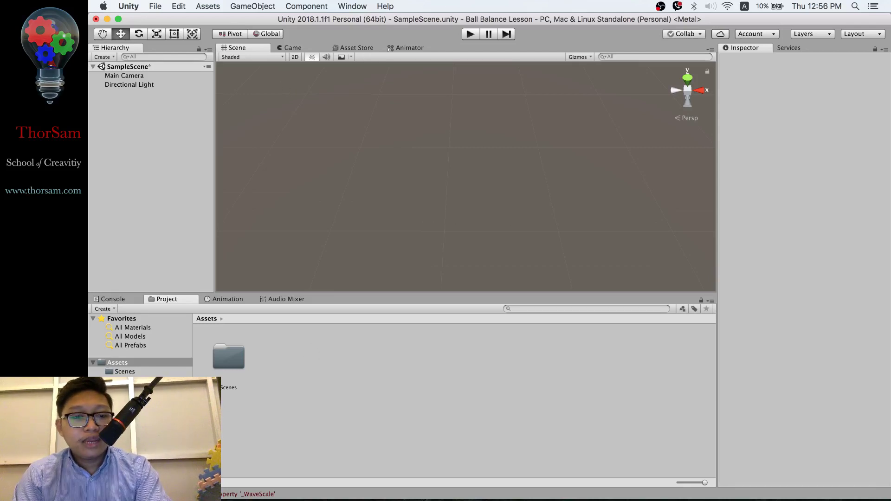
Step: Open a Finder window on the Movies folder and move it up and right over Unity
{"action": "left_click", "coordinate": [228, 486]}
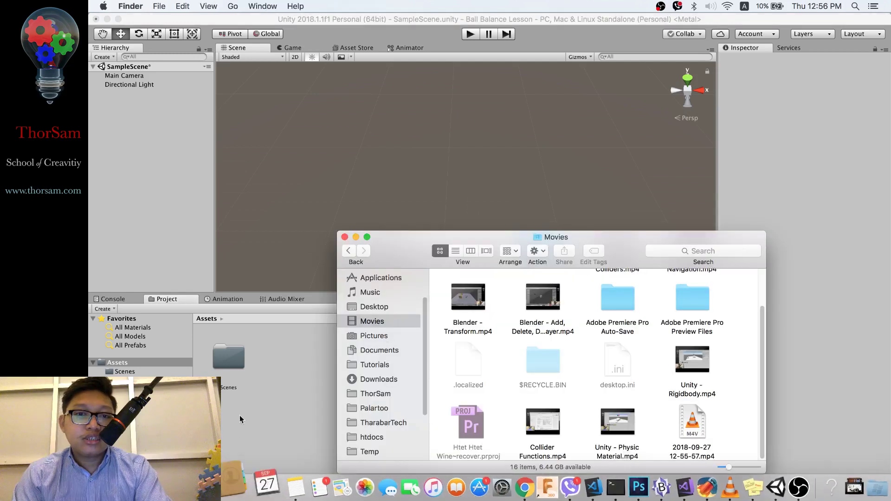
{"action": "left_click_drag", "start_coordinate": [617, 250], "coordinate": [647, 107]}
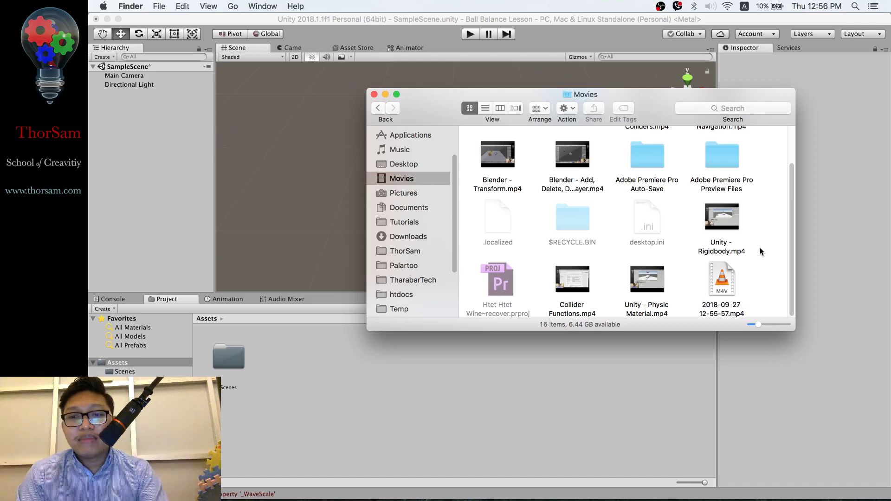
{"action": "scroll", "coordinate": [761, 249], "scroll_direction": "up", "scroll_amount": 2}
{"action": "scroll", "coordinate": [665, 277], "scroll_direction": "down", "scroll_amount": 2}
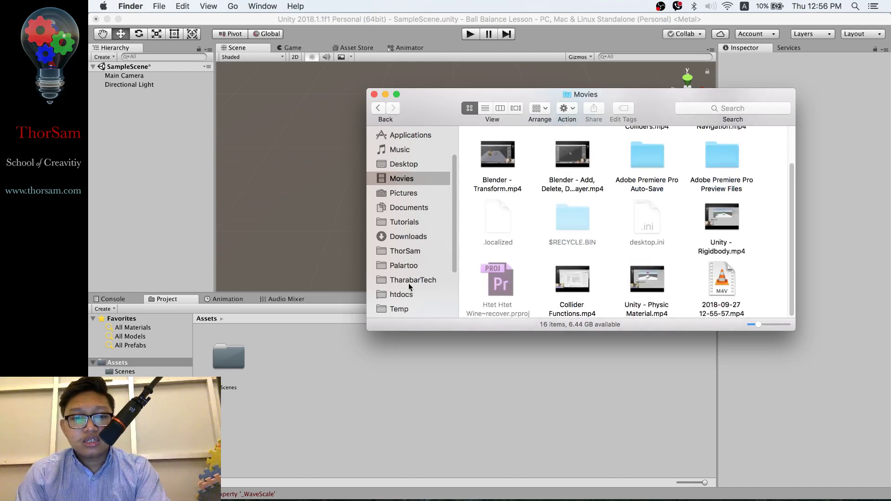
Step: Drag the FBX and Textures folders from ThorSam > Ball Balance Assets into Unity's Assets
{"action": "left_click", "coordinate": [404, 251]}
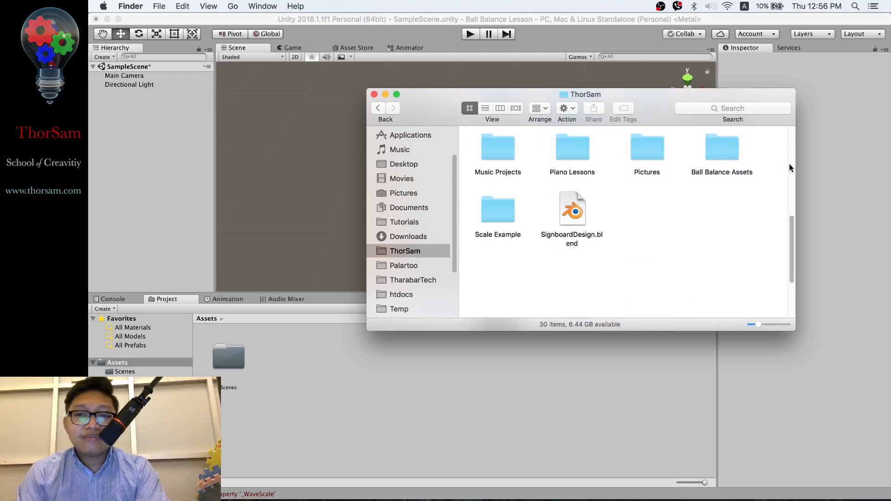
{"action": "double_click", "coordinate": [723, 150]}
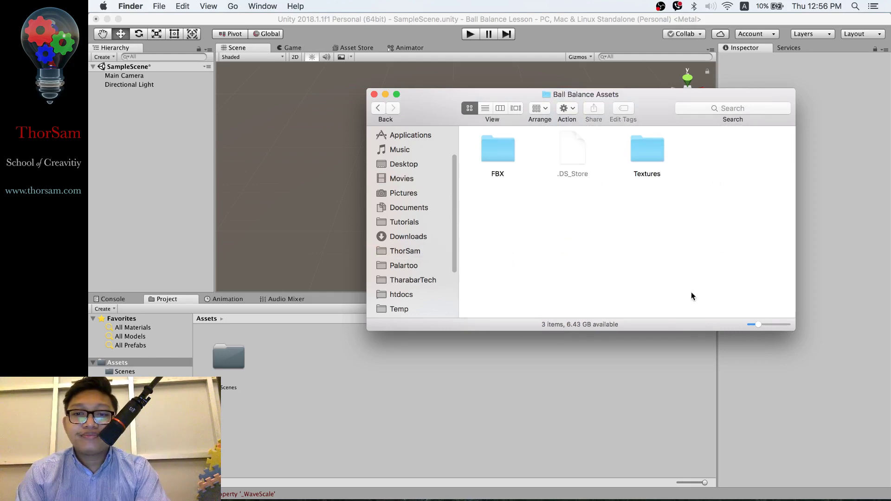
{"action": "left_click", "coordinate": [507, 159]}
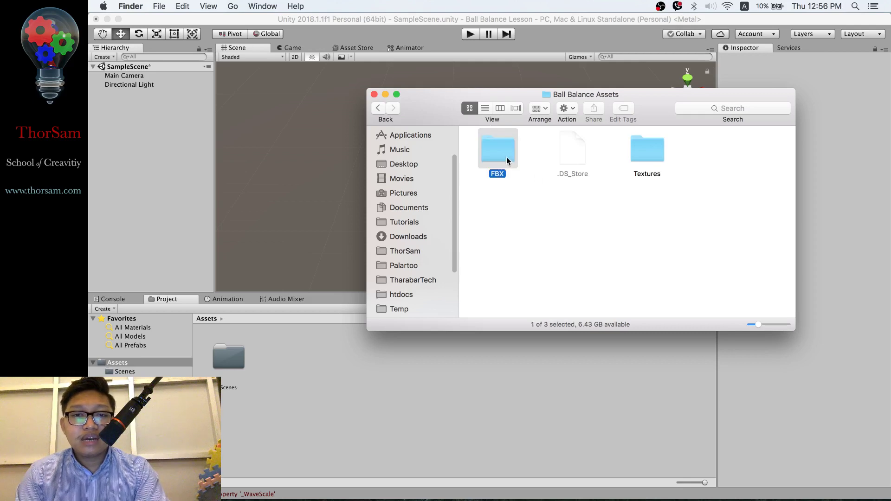
{"action": "left_click", "coordinate": [644, 149], "text": "super"}
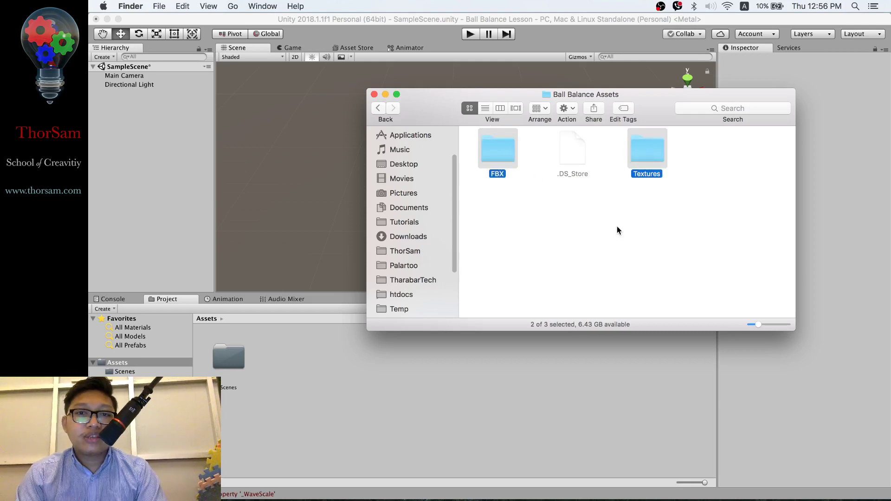
{"action": "left_click_drag", "start_coordinate": [509, 156], "coordinate": [338, 390]}
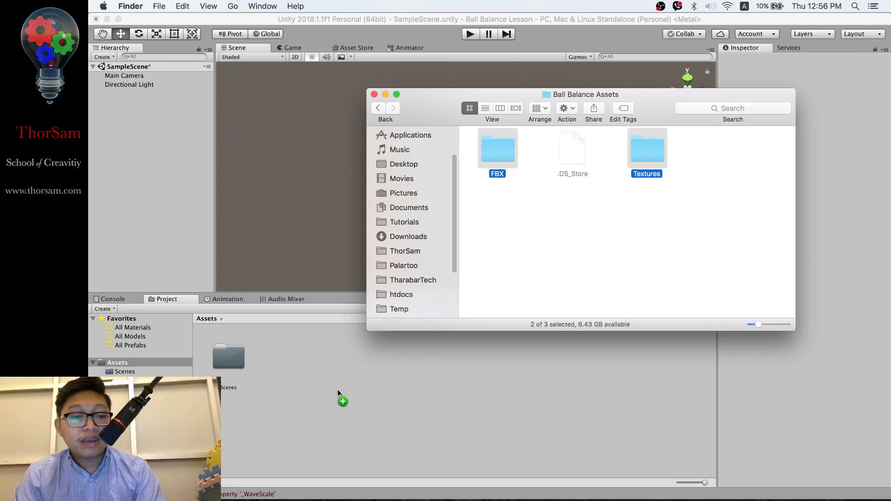
{"action": "left_click_drag", "start_coordinate": [337, 393], "coordinate": [338, 394]}
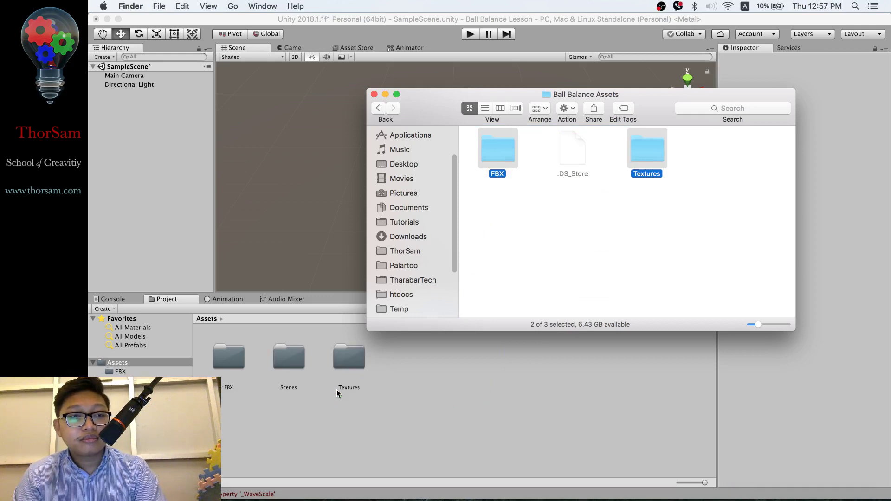
{"action": "left_click", "coordinate": [483, 404]}
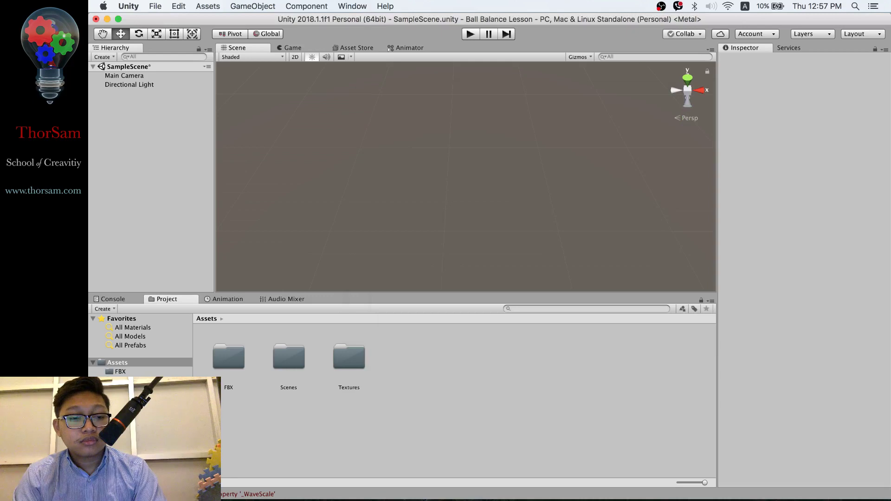
Step: Clear the Console errors, then inspect the imported models in the FBX folder and return to Assets
{"action": "key", "text": "super+shift+c"}
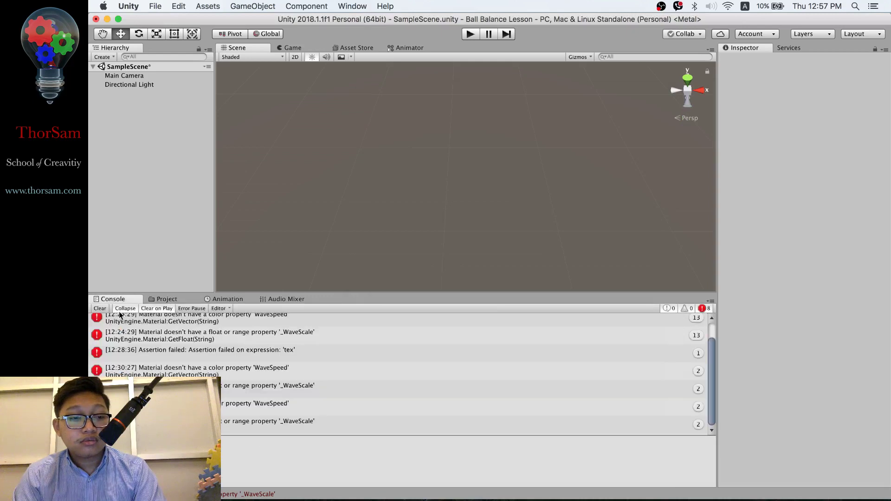
{"action": "left_click", "coordinate": [100, 308]}
{"action": "left_click", "coordinate": [162, 301]}
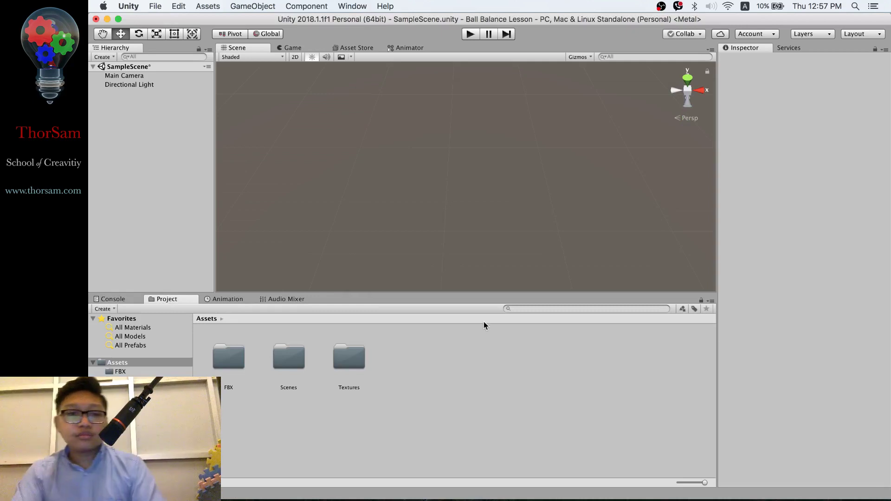
{"action": "double_click", "coordinate": [221, 361]}
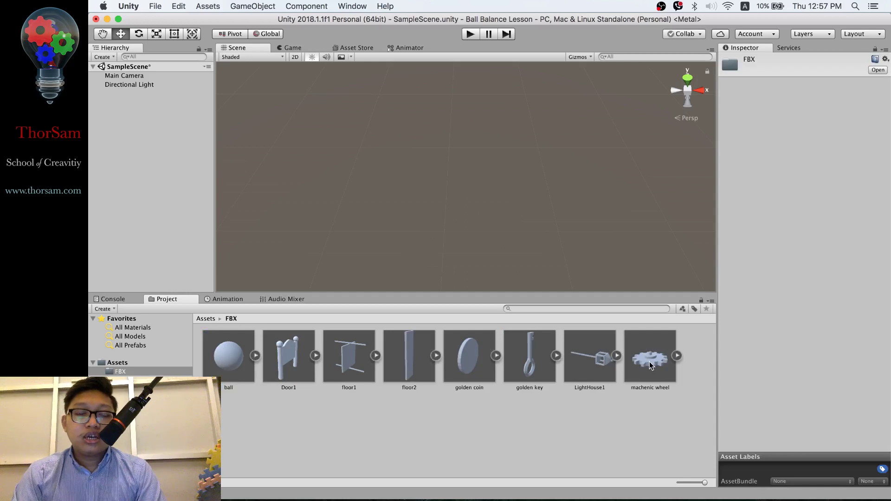
{"action": "left_click", "coordinate": [206, 319]}
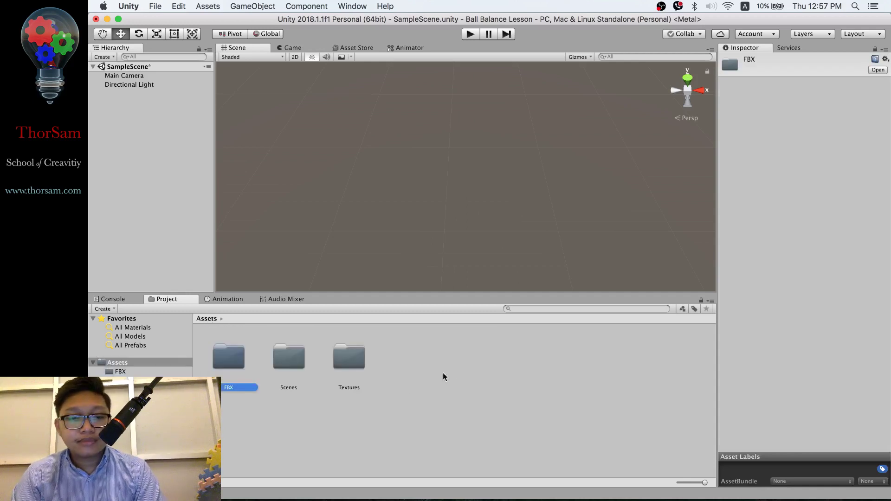
Step: Create a new folder named Material in Assets
{"action": "right_click", "coordinate": [399, 371]}
{"action": "mouse_move", "coordinate": [486, 272]}
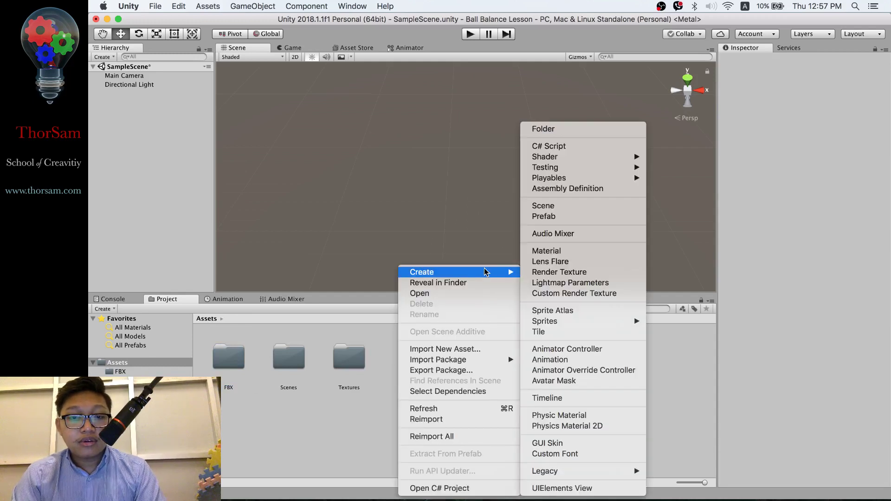
{"action": "left_click", "coordinate": [589, 129]}
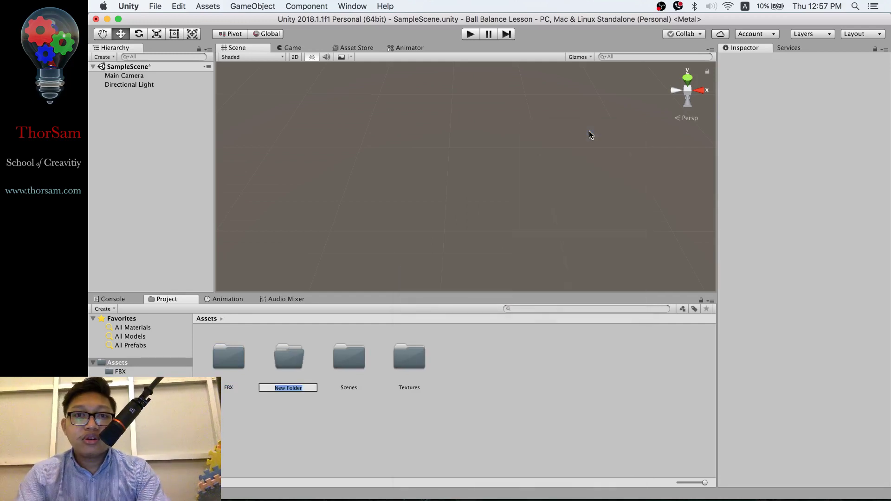
{"action": "type", "text": "Ma"}
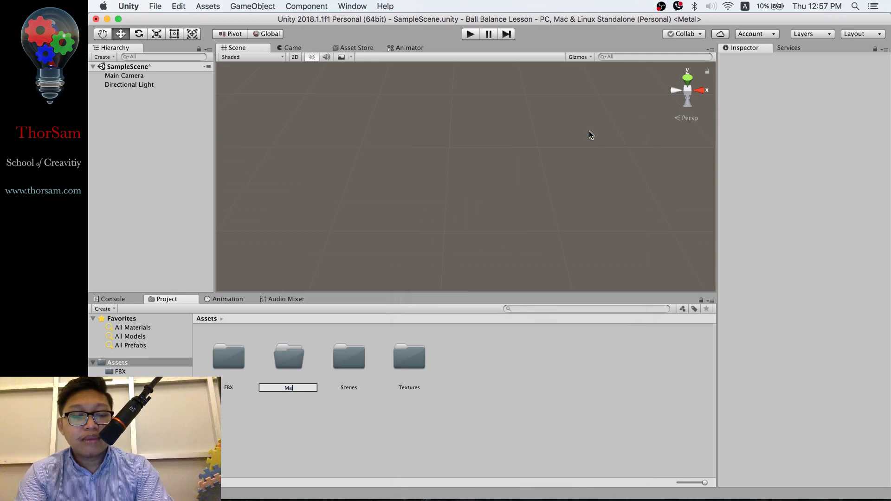
{"action": "type", "text": "terial"}
{"action": "key", "text": "Return"}
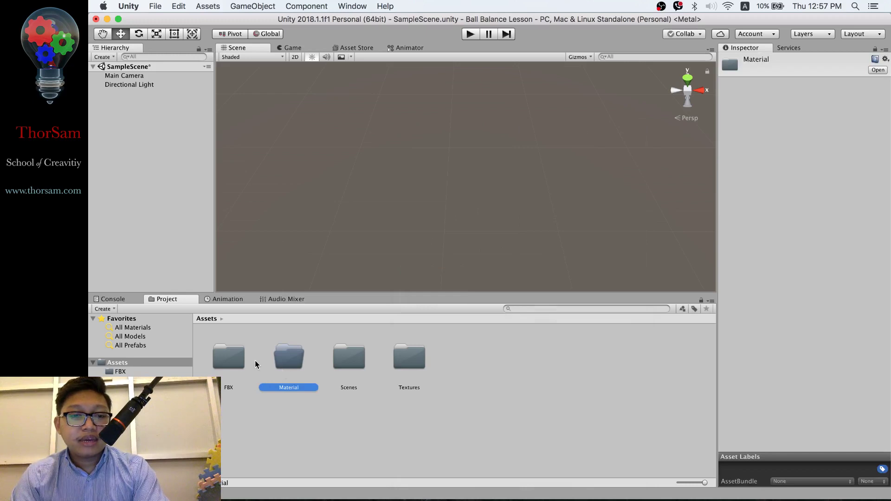
Step: Check the ball model's import settings, then open the empty Material folder
{"action": "double_click", "coordinate": [231, 356]}
{"action": "left_click", "coordinate": [231, 361]}
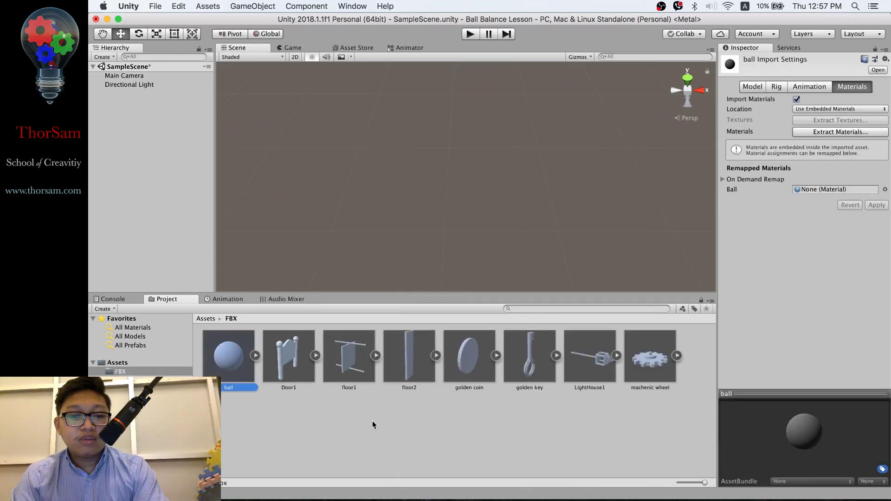
{"action": "left_click", "coordinate": [206, 318]}
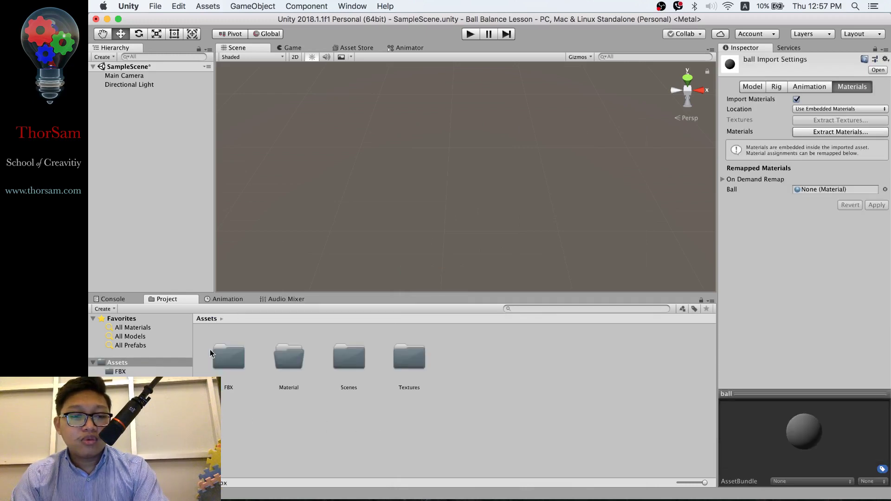
{"action": "double_click", "coordinate": [299, 357]}
{"action": "right_click", "coordinate": [249, 358]}
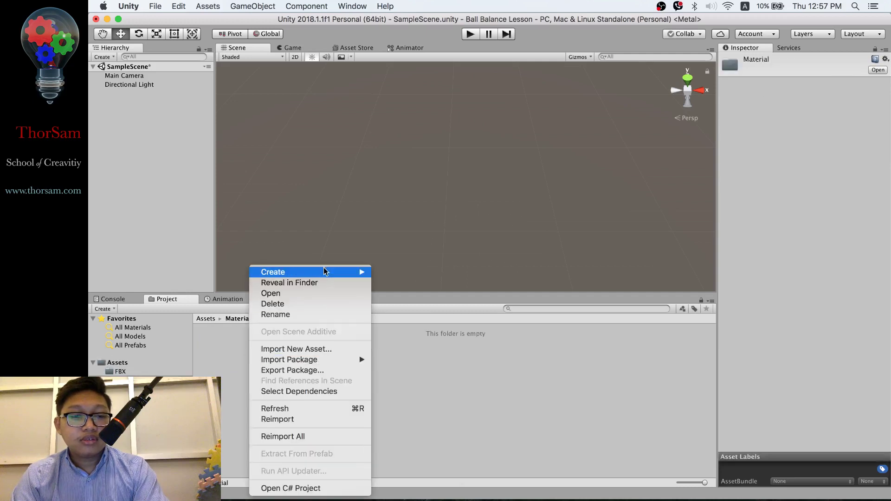
Step: Create a new material named Ball in the Material folder
{"action": "mouse_move", "coordinate": [322, 272]}
{"action": "left_click", "coordinate": [432, 253]}
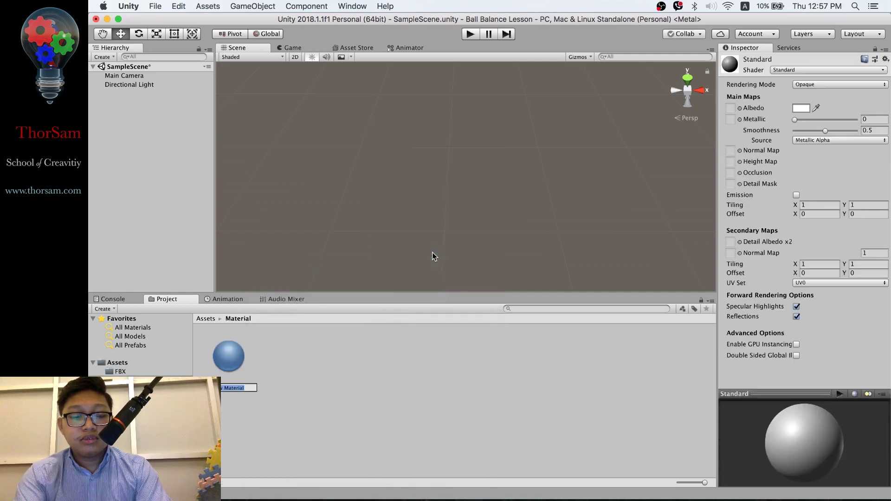
{"action": "type", "text": "Ball"}
{"action": "key", "text": "Return"}
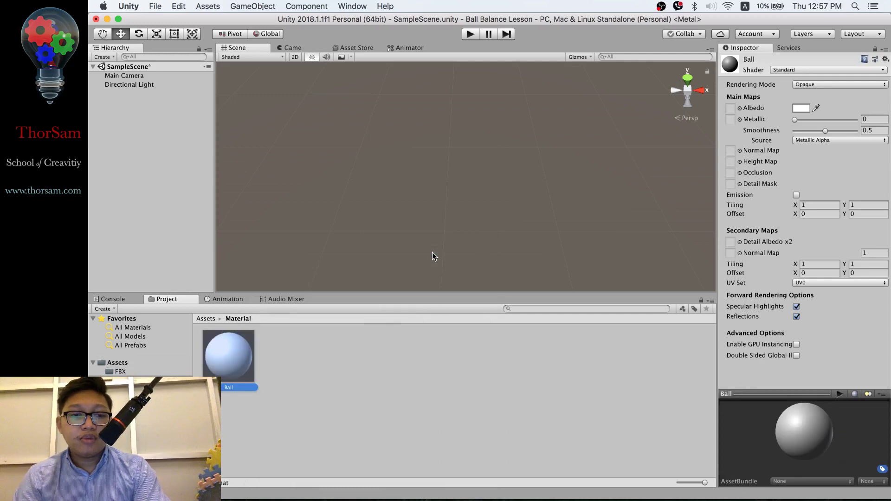
Step: Lock the Inspector on the Ball material and set the ball texture as its Albedo
{"action": "left_click", "coordinate": [204, 318]}
{"action": "double_click", "coordinate": [410, 363]}
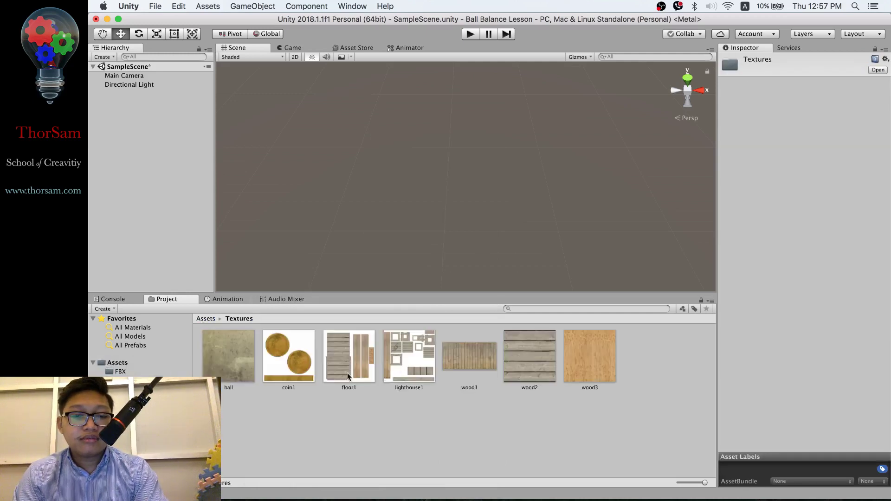
{"action": "left_click", "coordinate": [205, 318]}
{"action": "double_click", "coordinate": [288, 357]}
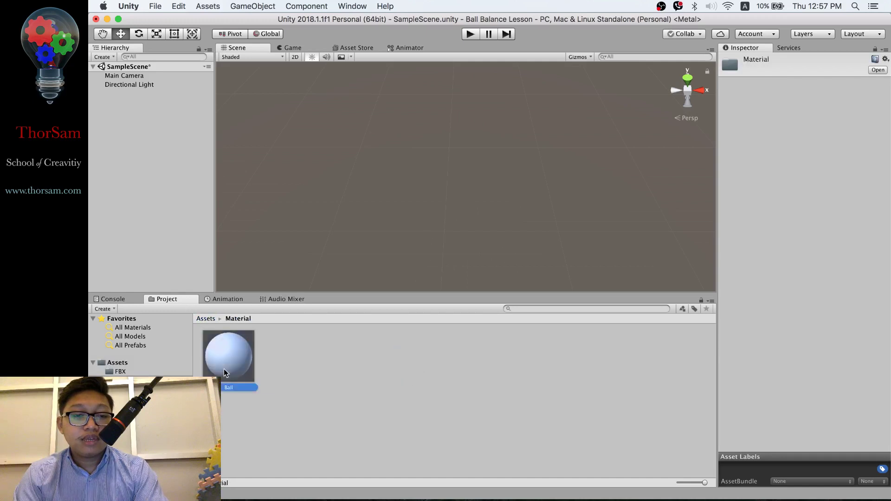
{"action": "left_click", "coordinate": [223, 368]}
{"action": "left_click", "coordinate": [865, 119]}
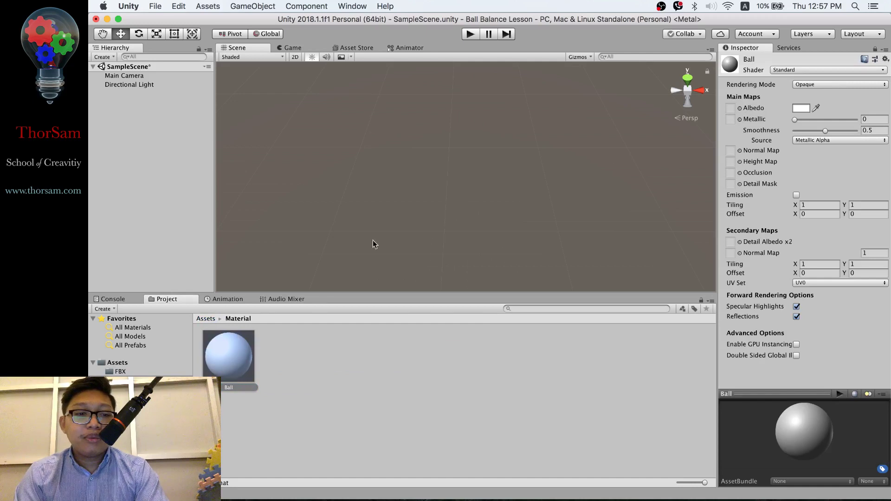
{"action": "left_click", "coordinate": [200, 320]}
{"action": "double_click", "coordinate": [409, 356]}
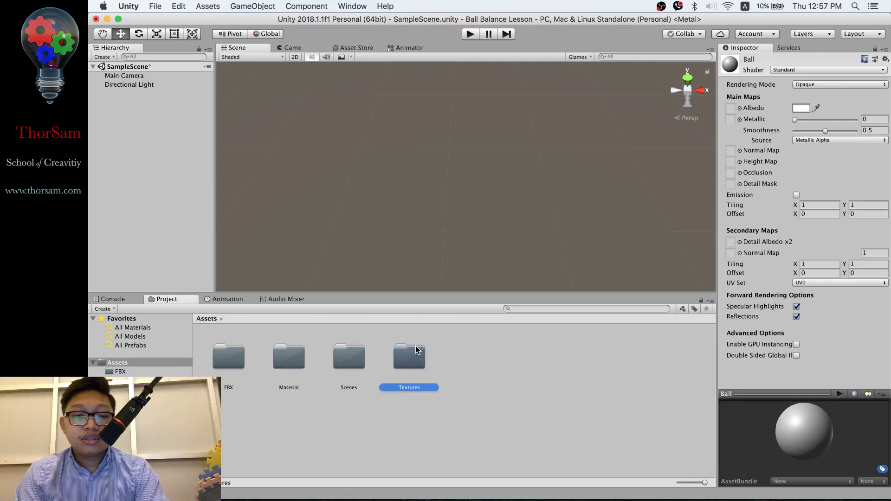
{"action": "left_click_drag", "start_coordinate": [232, 361], "coordinate": [730, 110]}
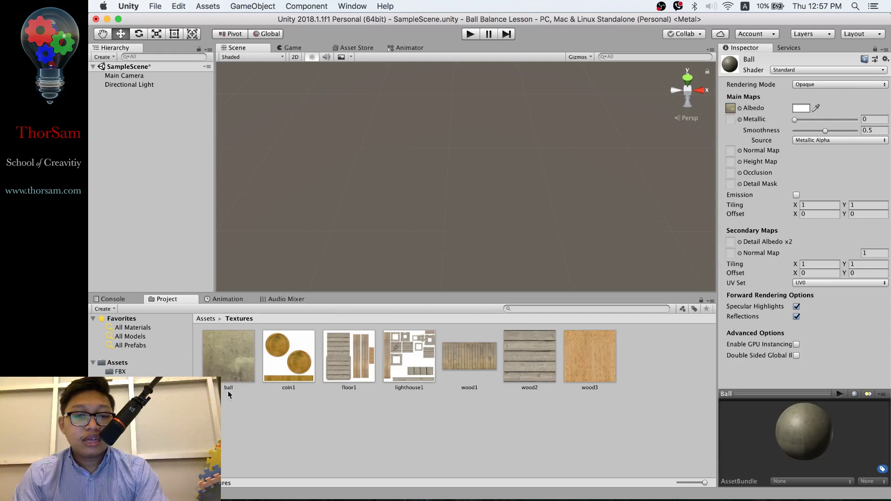
{"action": "left_click", "coordinate": [204, 319]}
{"action": "double_click", "coordinate": [225, 358]}
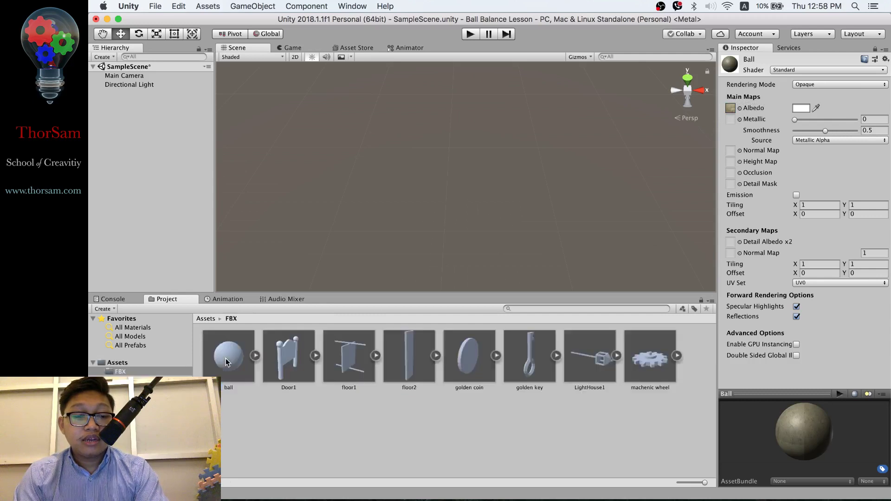
{"action": "left_click", "coordinate": [297, 359]}
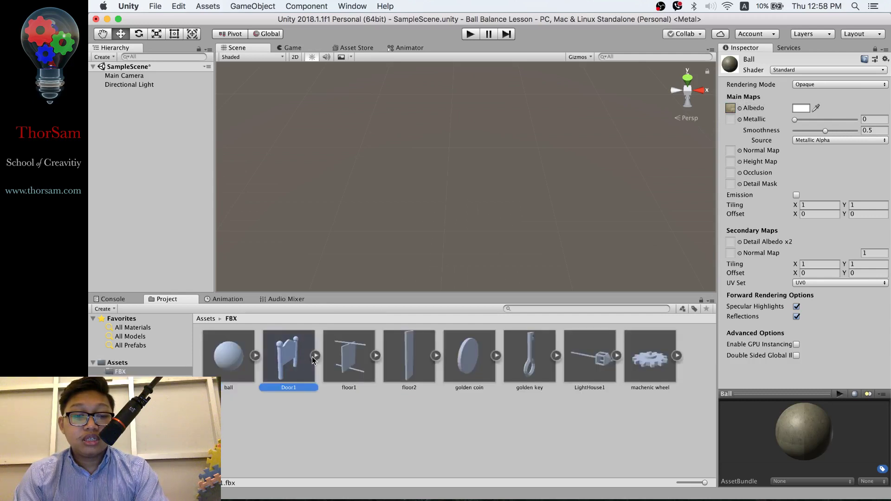
{"action": "left_click", "coordinate": [233, 356]}
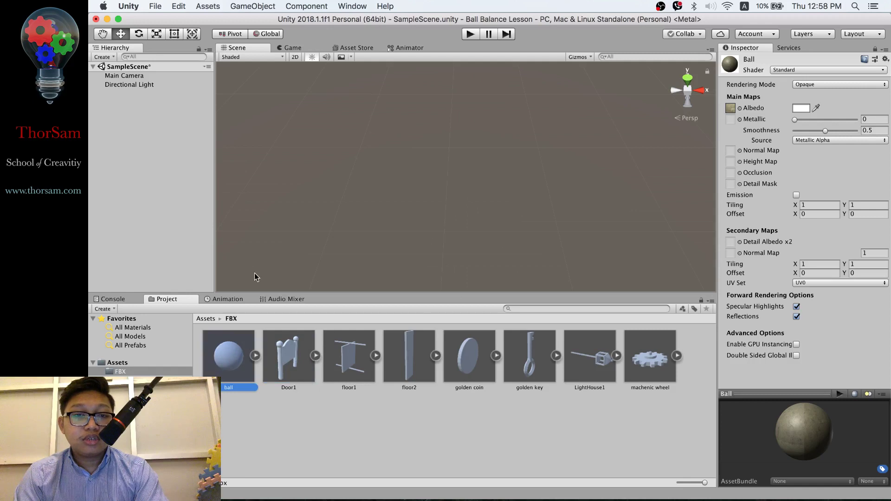
{"action": "left_click_drag", "start_coordinate": [233, 357], "coordinate": [405, 149]}
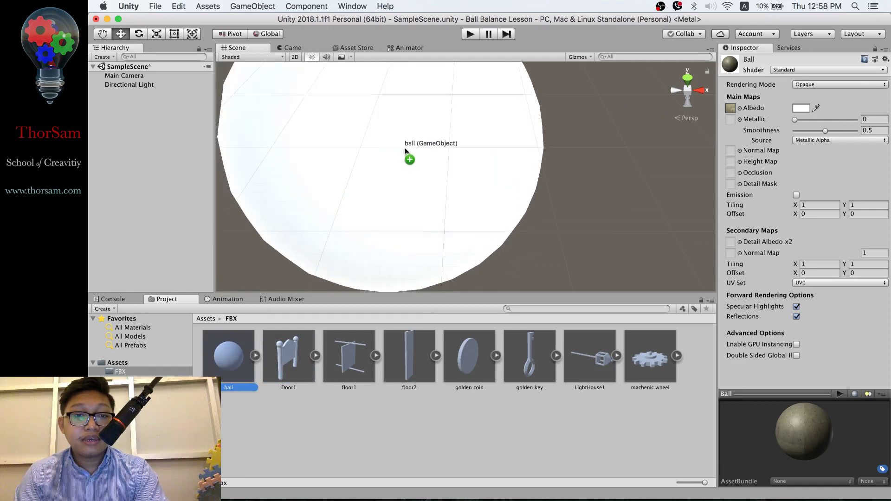
{"action": "scroll", "coordinate": [504, 175], "scroll_direction": "down", "scroll_amount": 1}
{"action": "scroll", "coordinate": [504, 175], "scroll_direction": "down", "scroll_amount": 2}
{"action": "scroll", "coordinate": [503, 175], "scroll_direction": "down", "scroll_amount": 2}
{"action": "scroll", "coordinate": [504, 175], "scroll_direction": "down", "scroll_amount": 2}
{"action": "scroll", "coordinate": [504, 174], "scroll_direction": "up", "scroll_amount": 2}
{"action": "scroll", "coordinate": [504, 153], "scroll_direction": "up", "scroll_amount": 2}
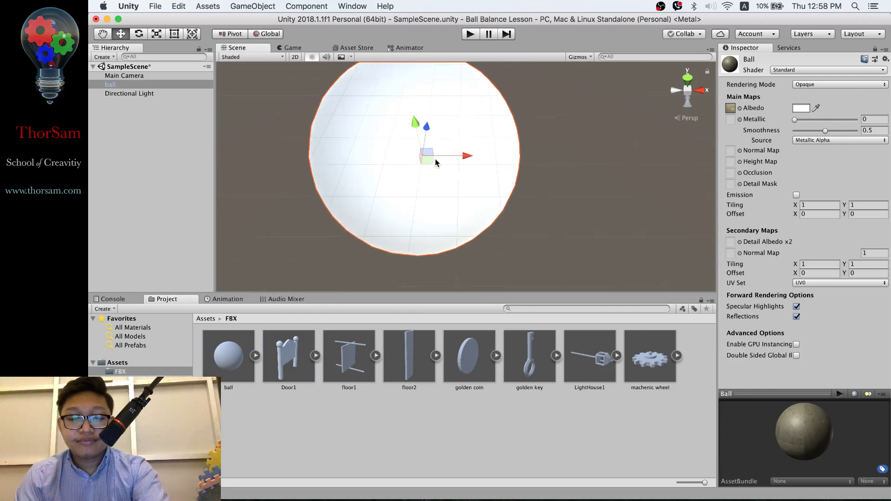
{"action": "key", "text": "Delete"}
{"action": "left_click", "coordinate": [227, 354]}
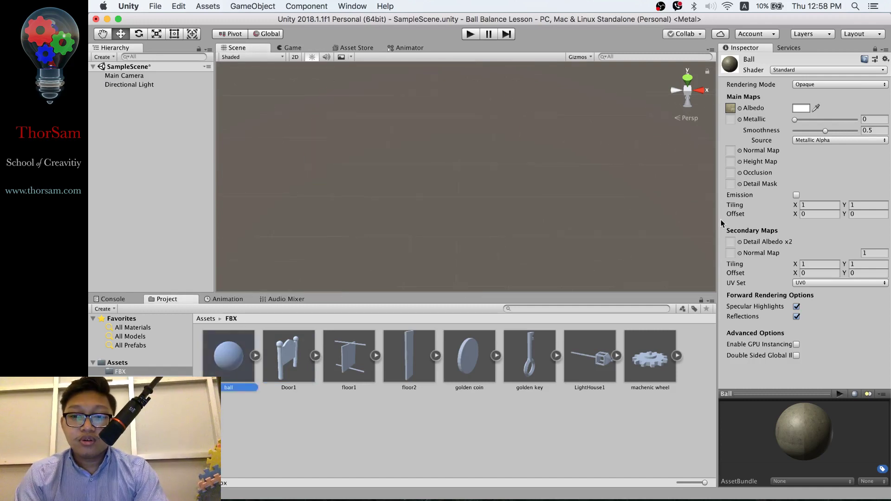
Step: Remap the Ball material onto the ball model's Ball slot and apply the import settings
{"action": "left_click", "coordinate": [874, 49]}
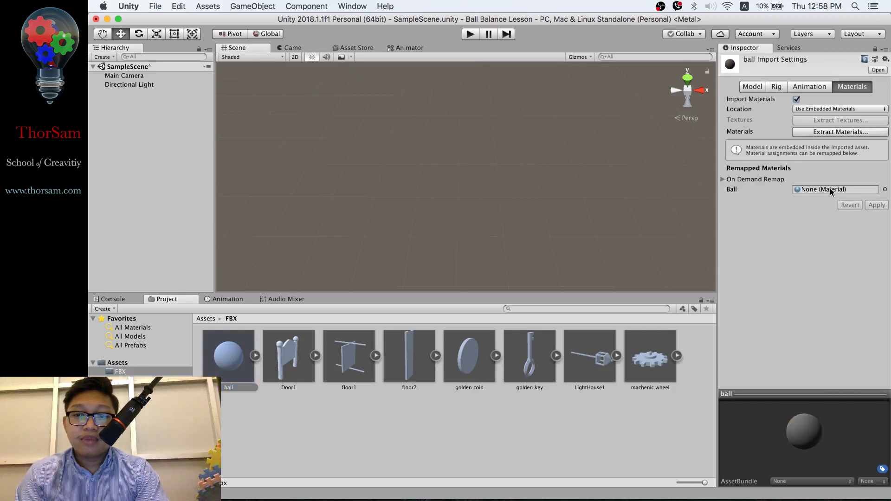
{"action": "left_click", "coordinate": [206, 319]}
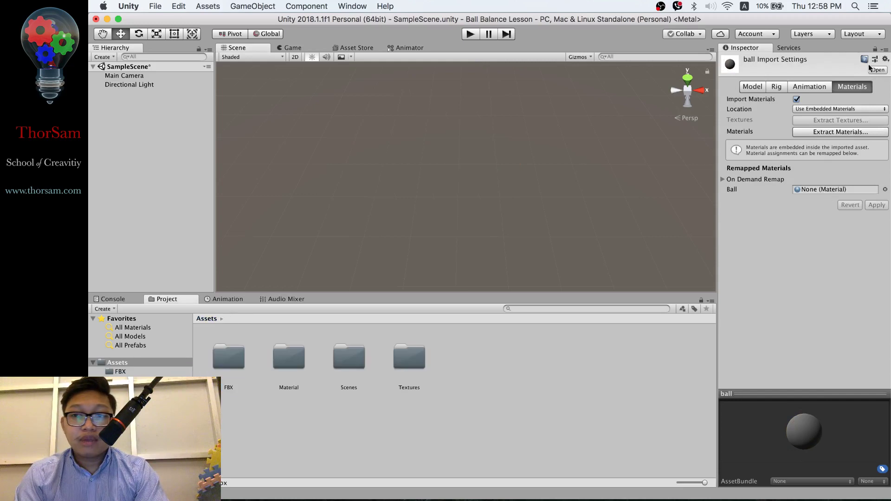
{"action": "double_click", "coordinate": [291, 364]}
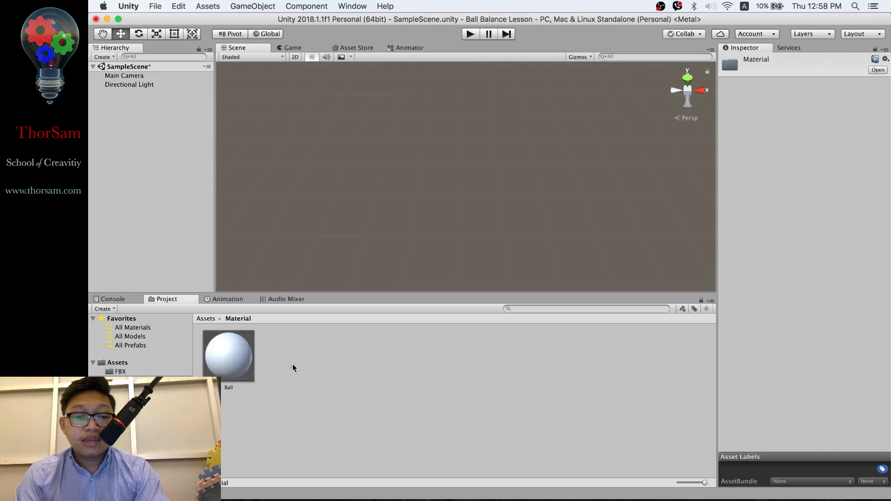
{"action": "left_click", "coordinate": [206, 318]}
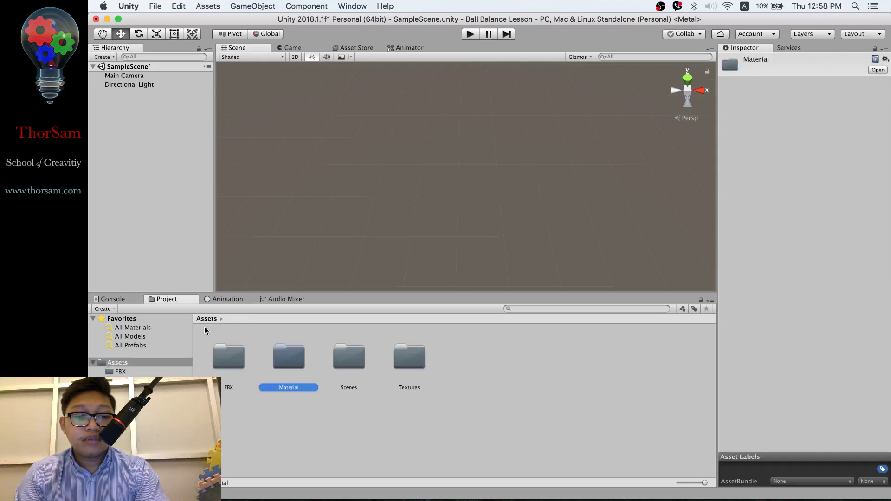
{"action": "double_click", "coordinate": [219, 359]}
{"action": "left_click", "coordinate": [230, 362]}
{"action": "left_click", "coordinate": [877, 49]}
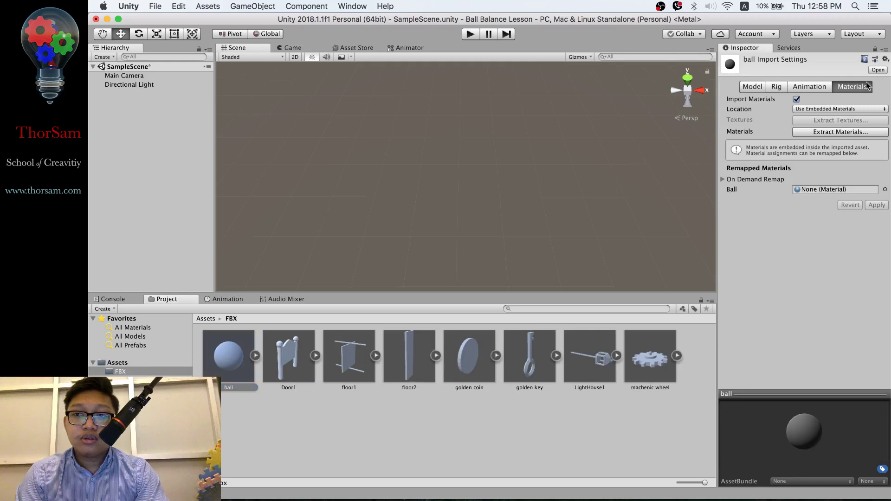
{"action": "left_click", "coordinate": [205, 318]}
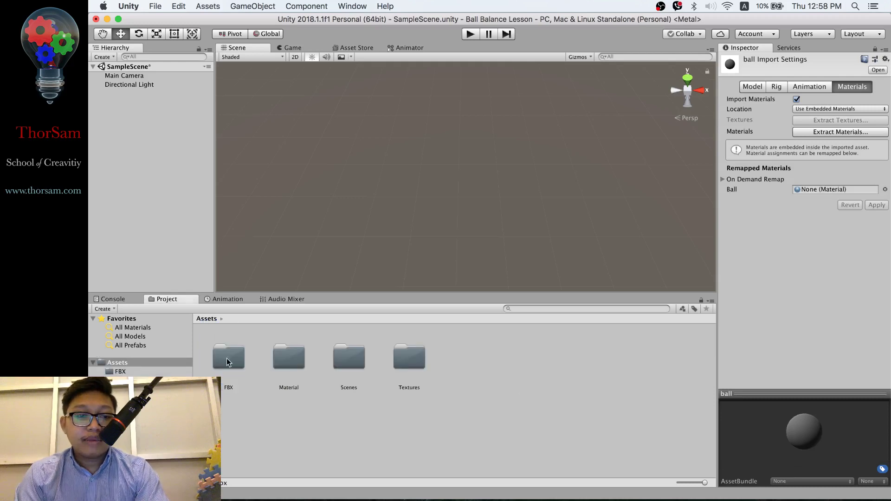
{"action": "double_click", "coordinate": [286, 363]}
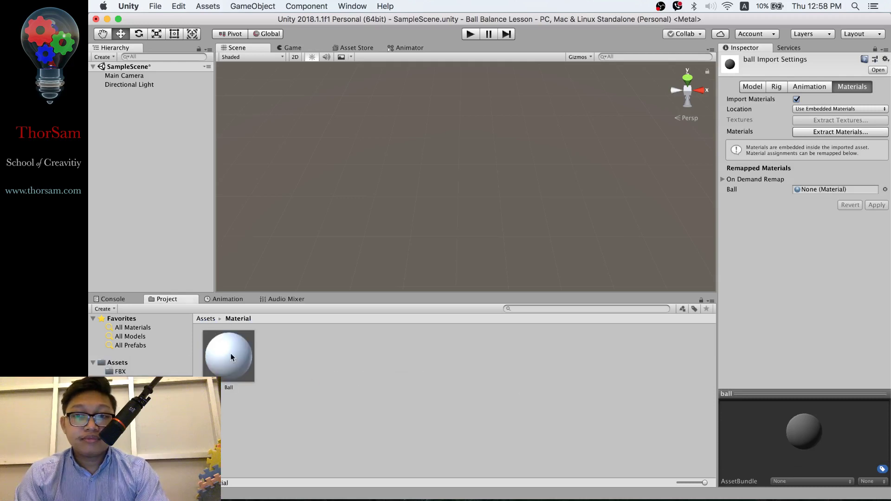
{"action": "left_click_drag", "start_coordinate": [230, 358], "coordinate": [816, 189]}
{"action": "left_click", "coordinate": [876, 206]}
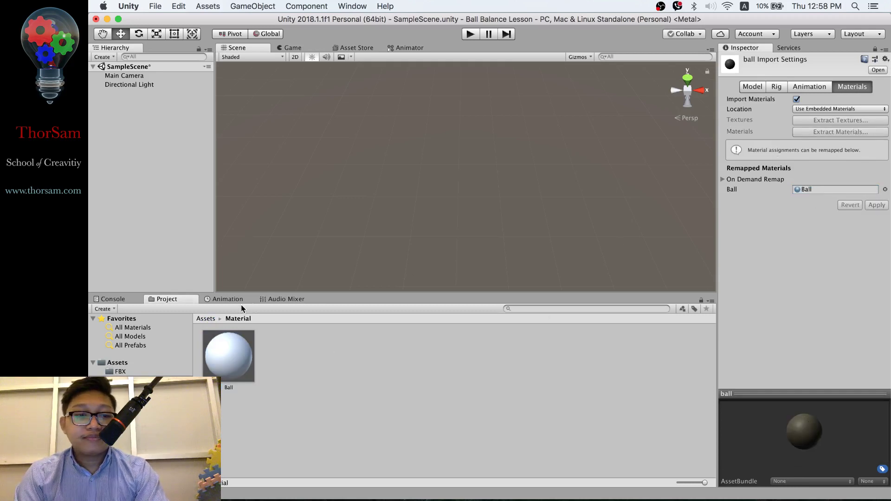
Step: Drag the textured ball model into the scene and orbit the view around it
{"action": "left_click", "coordinate": [206, 318]}
{"action": "double_click", "coordinate": [221, 350]}
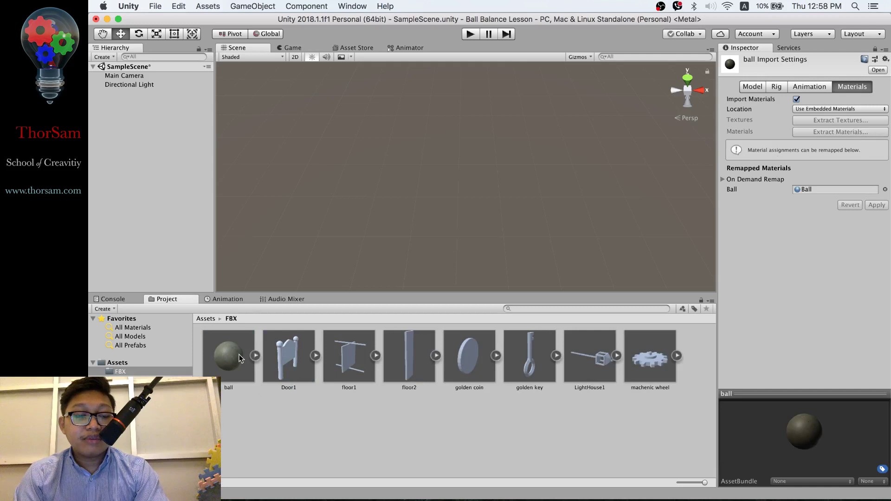
{"action": "left_click_drag", "start_coordinate": [239, 357], "coordinate": [478, 149]}
{"action": "key", "text": "r"}
{"action": "scroll", "coordinate": [458, 156], "scroll_direction": "down", "scroll_amount": 3}
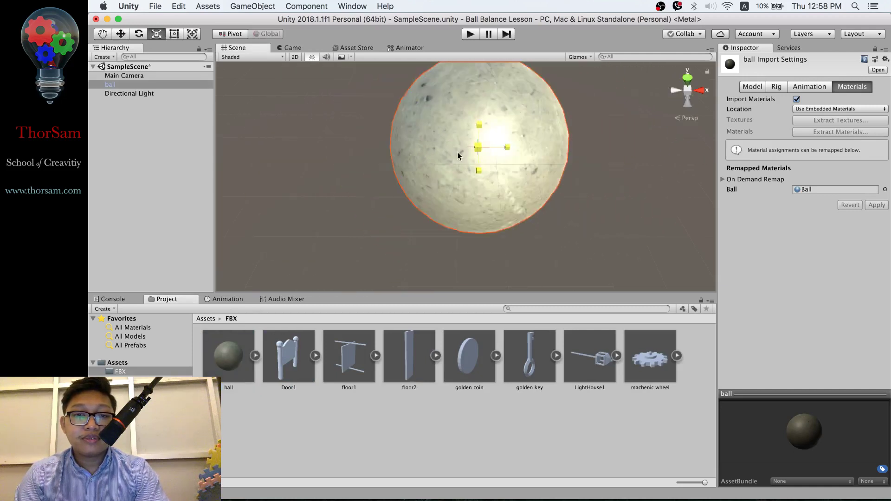
{"action": "scroll", "coordinate": [453, 160], "scroll_direction": "down", "scroll_amount": 5}
{"action": "left_click", "coordinate": [509, 180]}
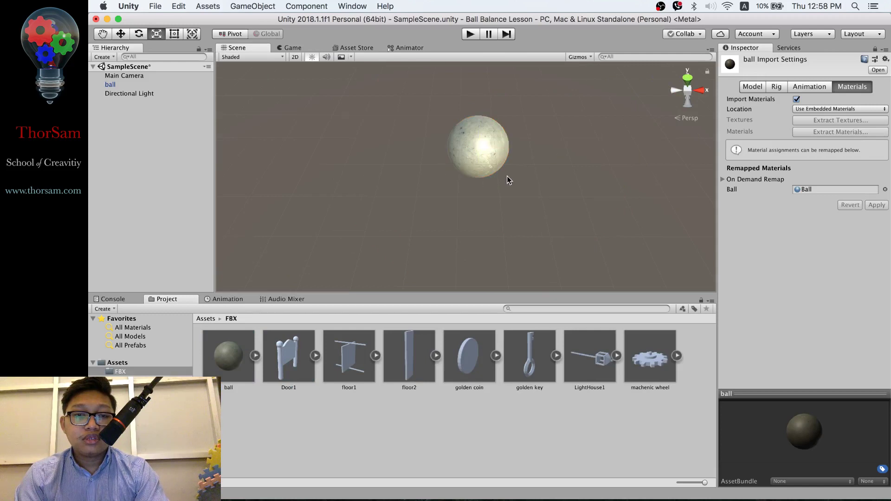
{"action": "mouse_move", "coordinate": [509, 180]}
{"action": "right_mouse_down"}
{"action": "mouse_move", "coordinate": [399, 177]}
{"action": "mouse_move", "coordinate": [378, 215]}
{"action": "mouse_move", "coordinate": [465, 190]}
{"action": "mouse_move", "coordinate": [310, 203]}
{"action": "right_mouse_up"}
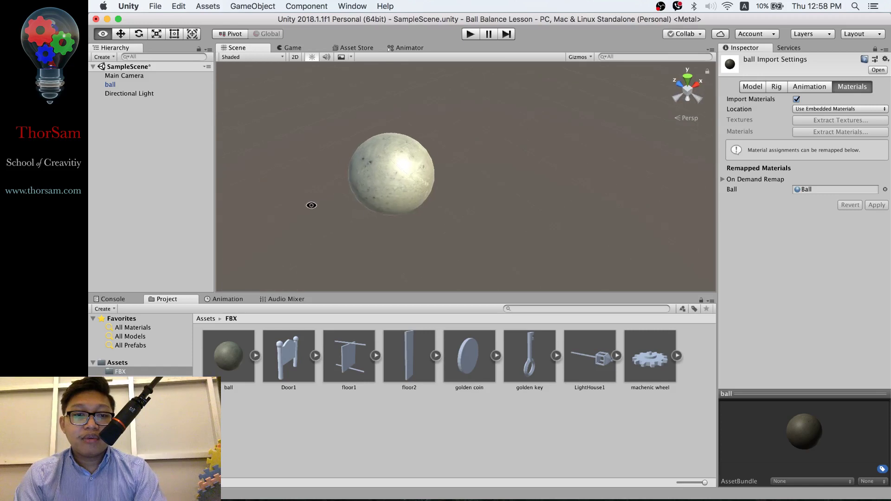
{"action": "left_click", "coordinate": [293, 360]}
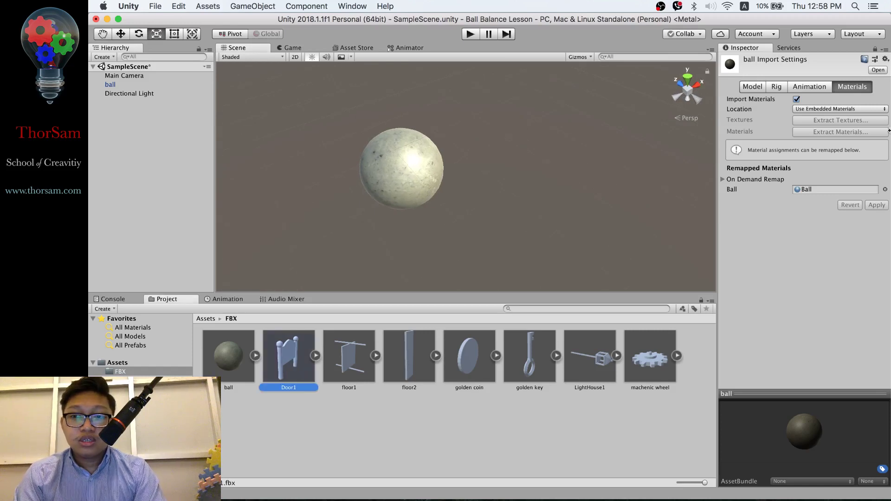
Step: Check Door1's material slots, then create a material named Door in the Material folder
{"action": "left_click", "coordinate": [878, 54]}
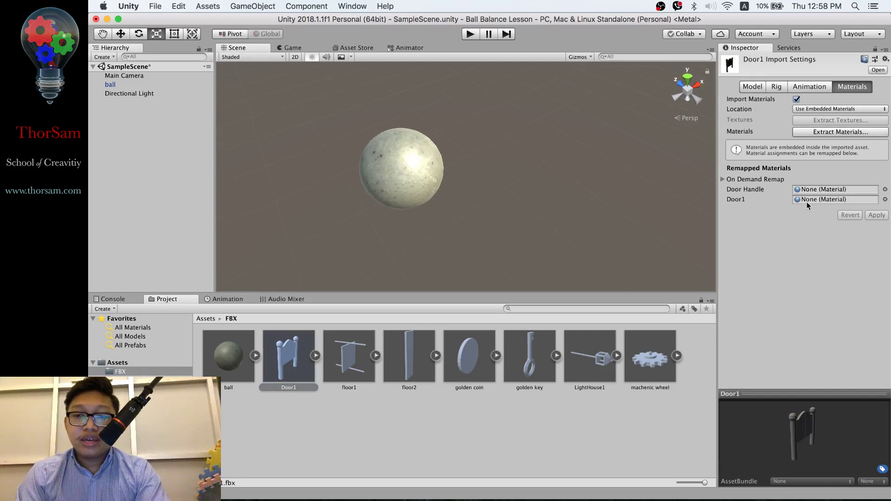
{"action": "left_click", "coordinate": [207, 318]}
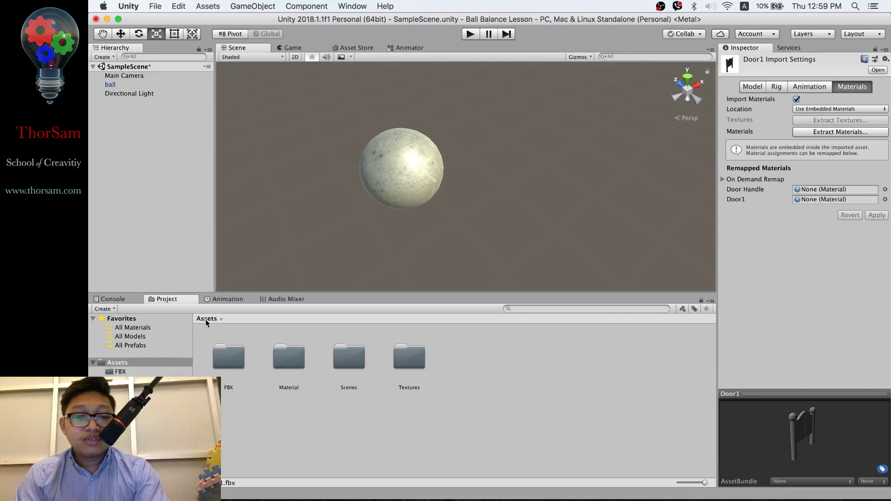
{"action": "double_click", "coordinate": [299, 364]}
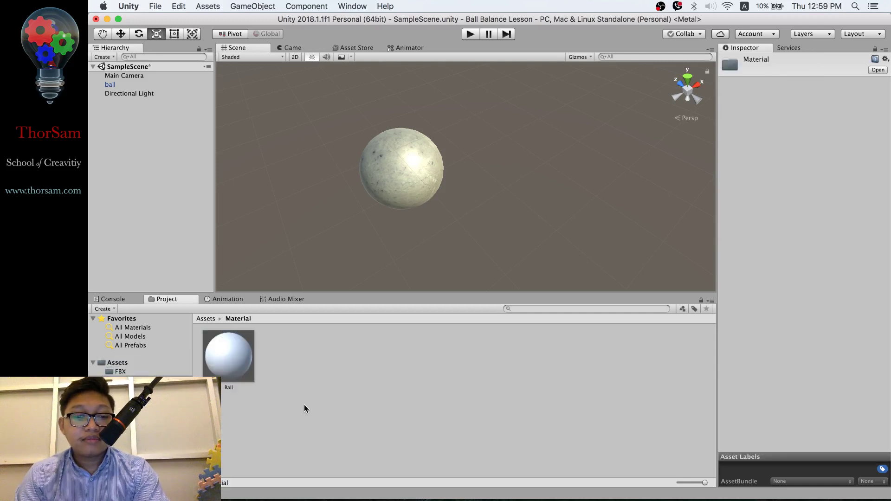
{"action": "right_click", "coordinate": [323, 371]}
{"action": "mouse_move", "coordinate": [426, 272]}
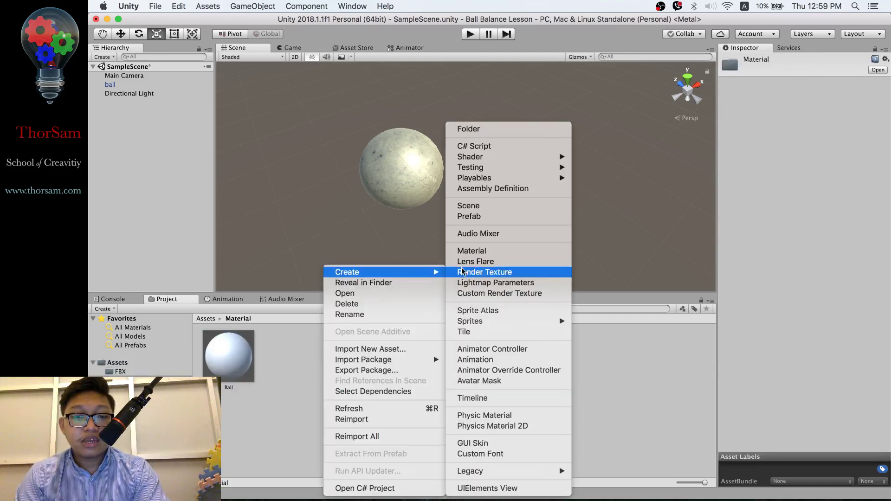
{"action": "left_click", "coordinate": [497, 251]}
{"action": "type", "text": "Door"}
{"action": "key", "text": "Return"}
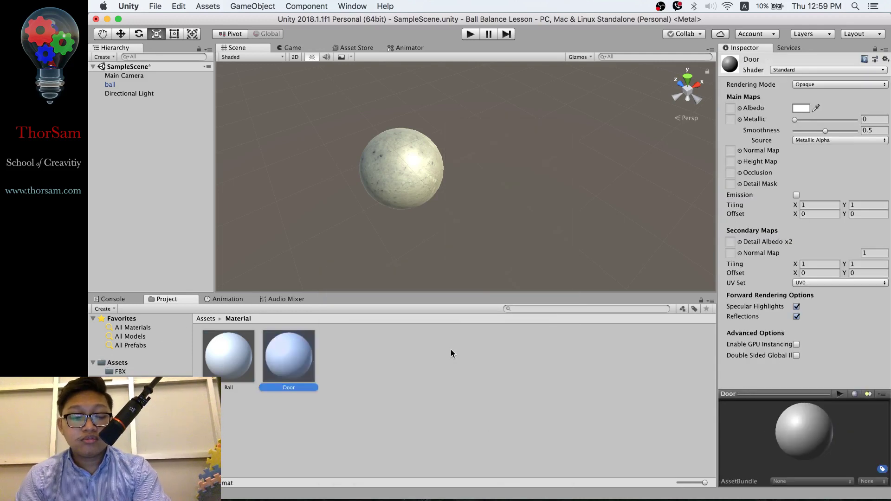
Step: Create a second material named Door Handle
{"action": "right_click", "coordinate": [372, 369]}
{"action": "mouse_move", "coordinate": [464, 272]}
{"action": "left_click", "coordinate": [558, 251]}
{"action": "type", "text": "Door"}
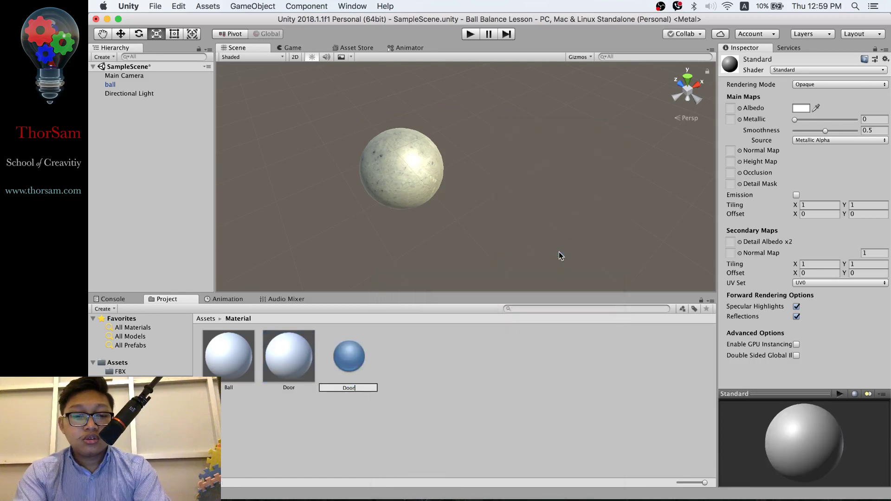
{"action": "type", "text": " Handle"}
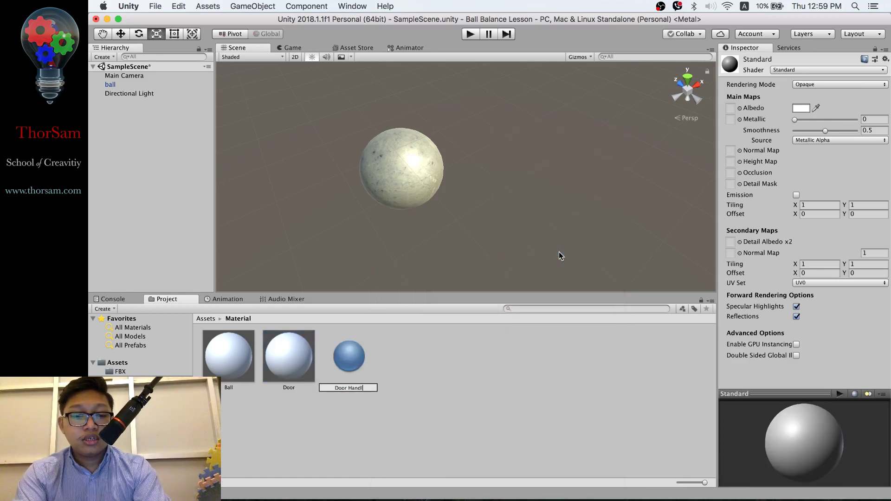
{"action": "key", "text": "Return"}
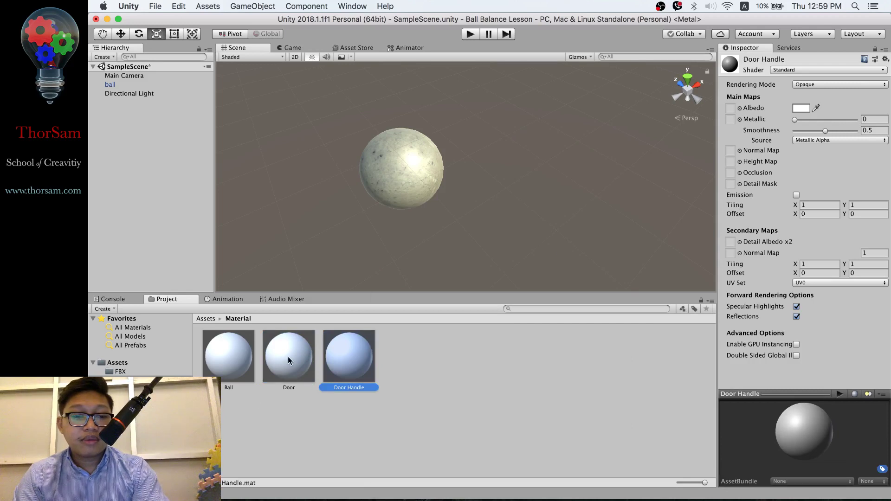
{"action": "left_click", "coordinate": [288, 356]}
Step: Give the Door material the wood2 texture as its Albedo
{"action": "left_click", "coordinate": [875, 52]}
{"action": "left_click", "coordinate": [206, 319]}
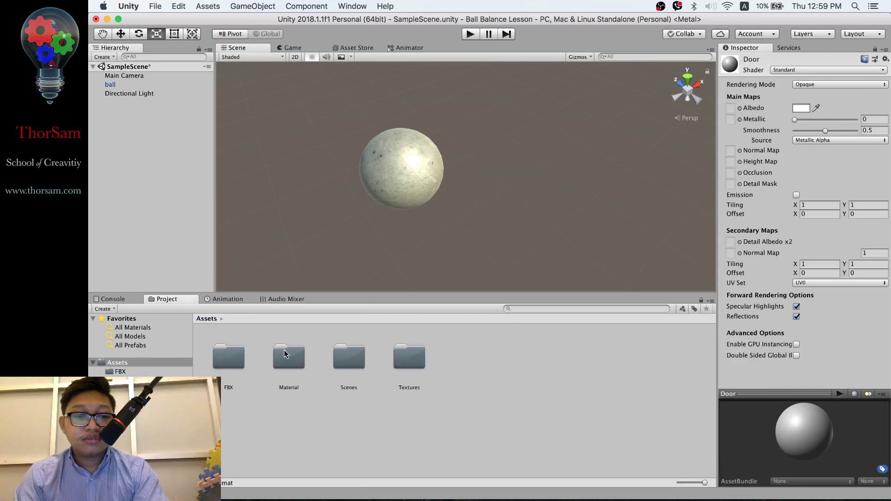
{"action": "double_click", "coordinate": [406, 349]}
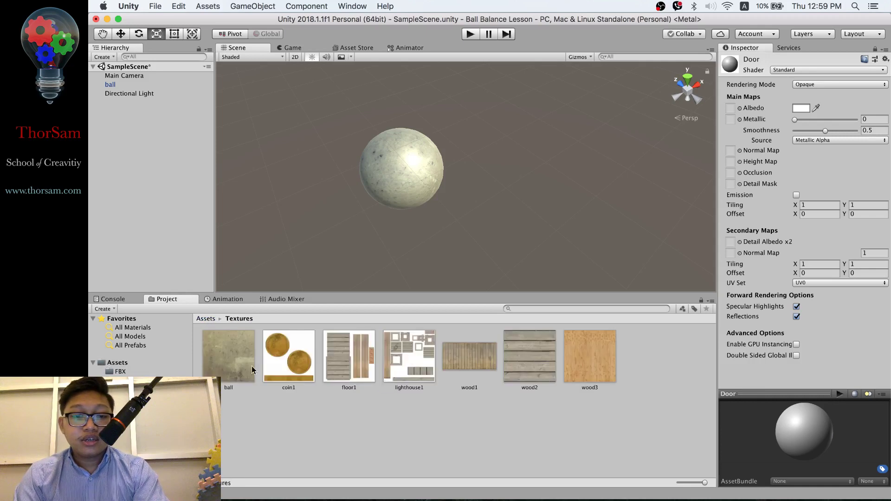
{"action": "left_click_drag", "start_coordinate": [534, 359], "coordinate": [732, 107]}
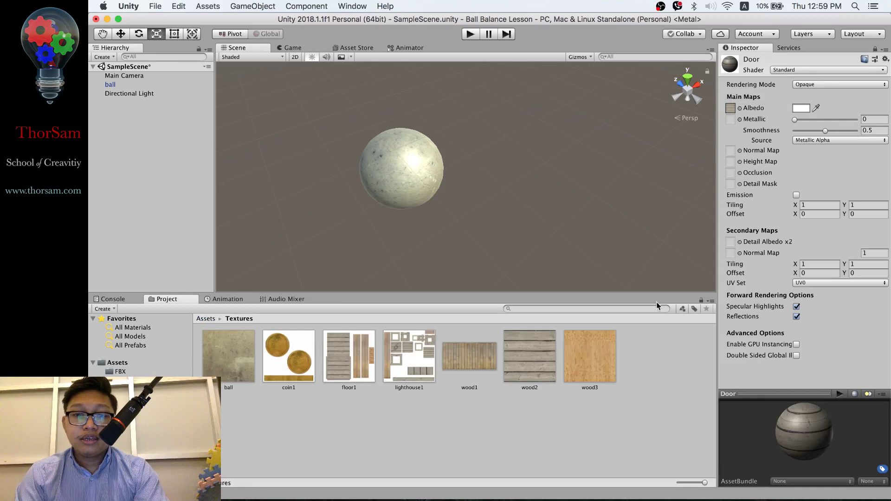
Step: Give the Door Handle material the wood1 texture as its Albedo, then view Door1's import settings
{"action": "left_click", "coordinate": [204, 319]}
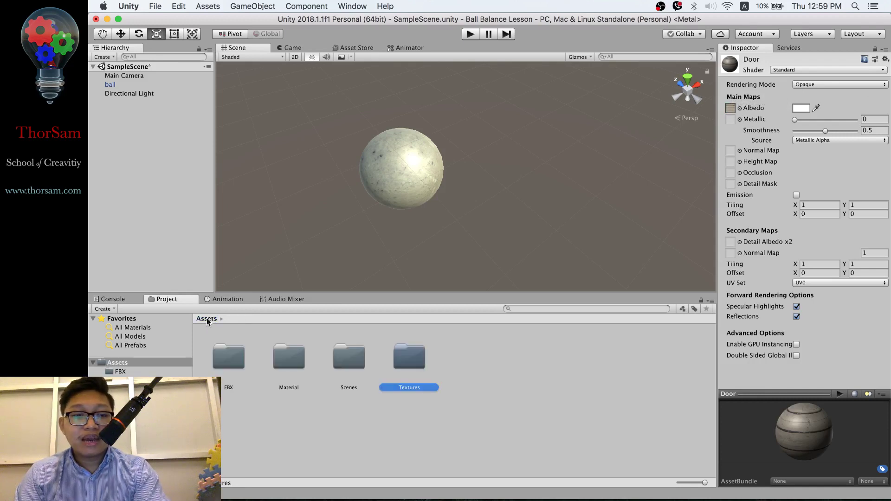
{"action": "double_click", "coordinate": [306, 373]}
{"action": "left_click", "coordinate": [351, 361]}
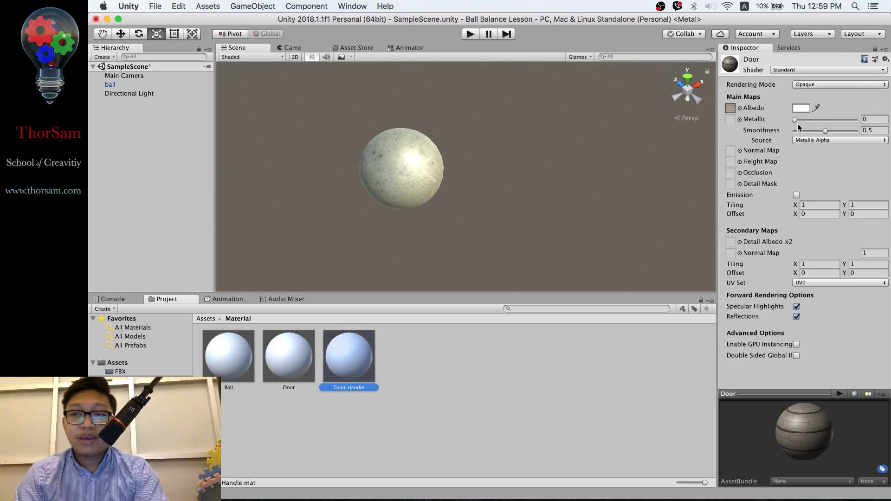
{"action": "left_click", "coordinate": [877, 52]}
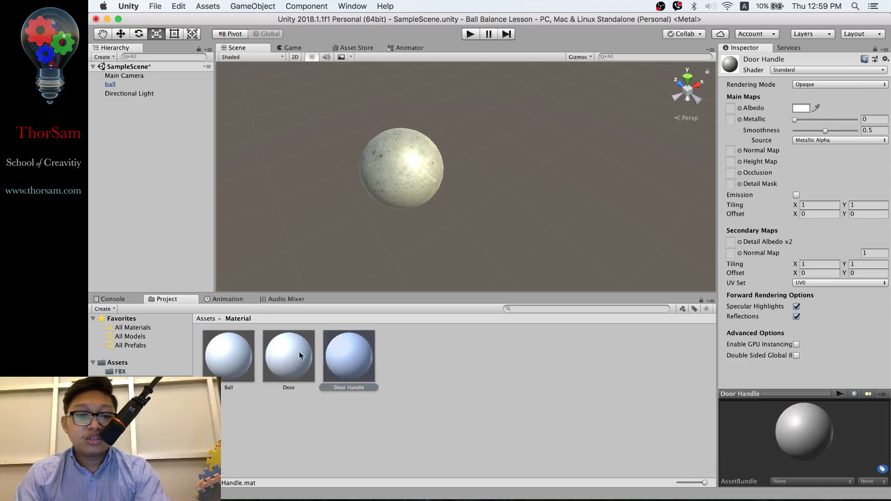
{"action": "left_click", "coordinate": [206, 319]}
{"action": "double_click", "coordinate": [415, 361]}
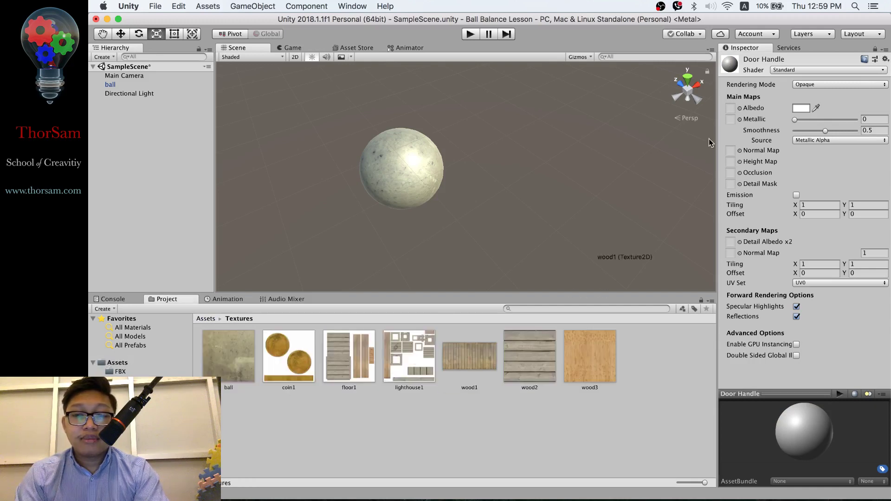
{"action": "left_click_drag", "start_coordinate": [485, 355], "coordinate": [731, 108]}
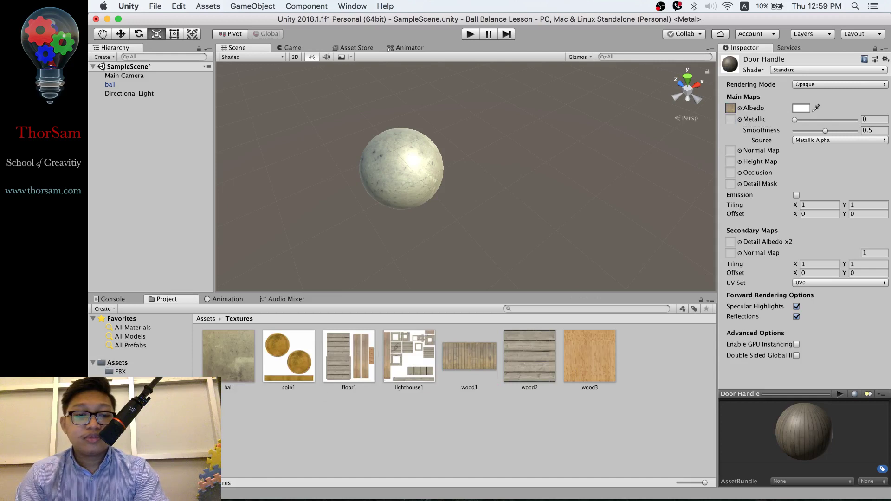
{"action": "left_click", "coordinate": [204, 319]}
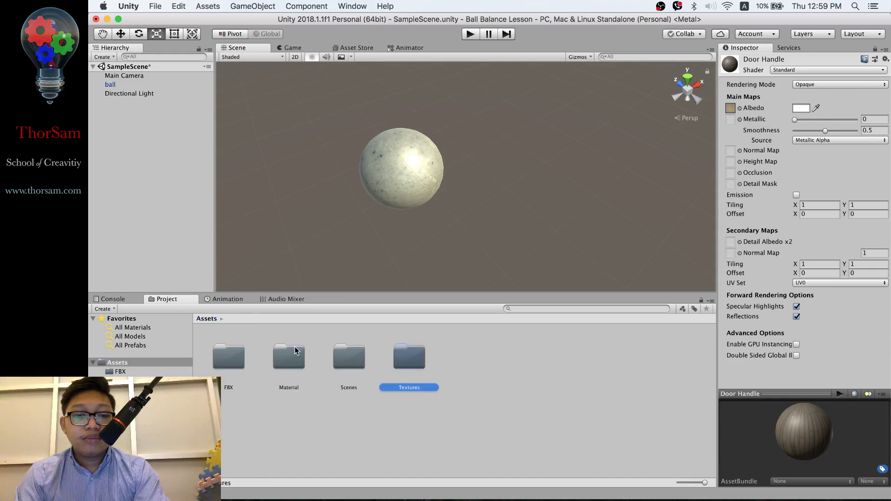
{"action": "double_click", "coordinate": [241, 361]}
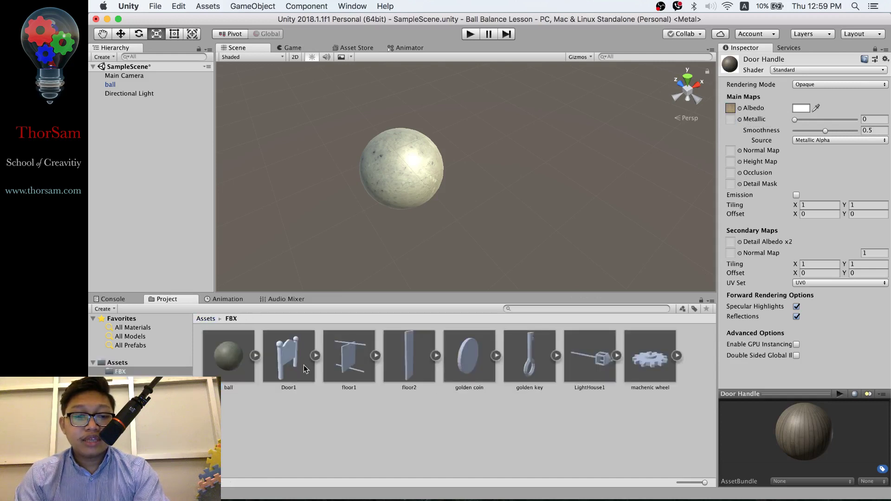
{"action": "left_click", "coordinate": [286, 359]}
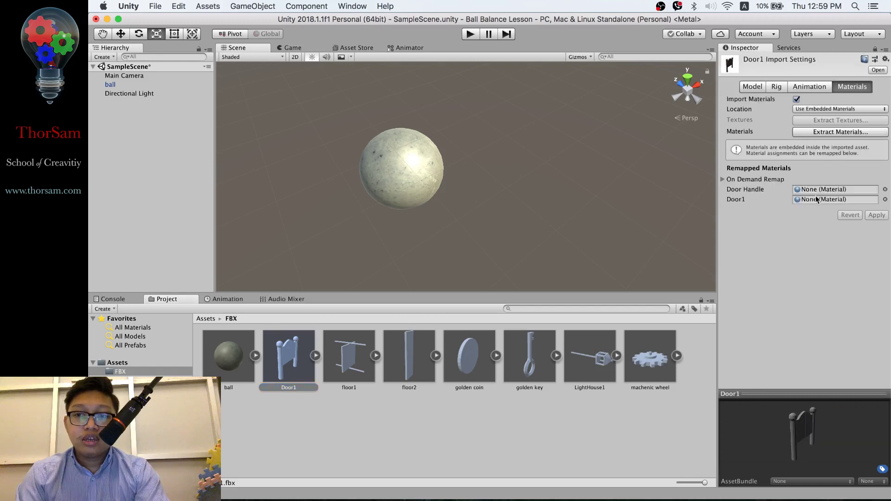
Step: Remap the Door and Door Handle materials onto Door1's slots and apply
{"action": "left_click", "coordinate": [211, 320]}
{"action": "double_click", "coordinate": [292, 353]}
{"action": "left_click_drag", "start_coordinate": [291, 361], "coordinate": [819, 199]}
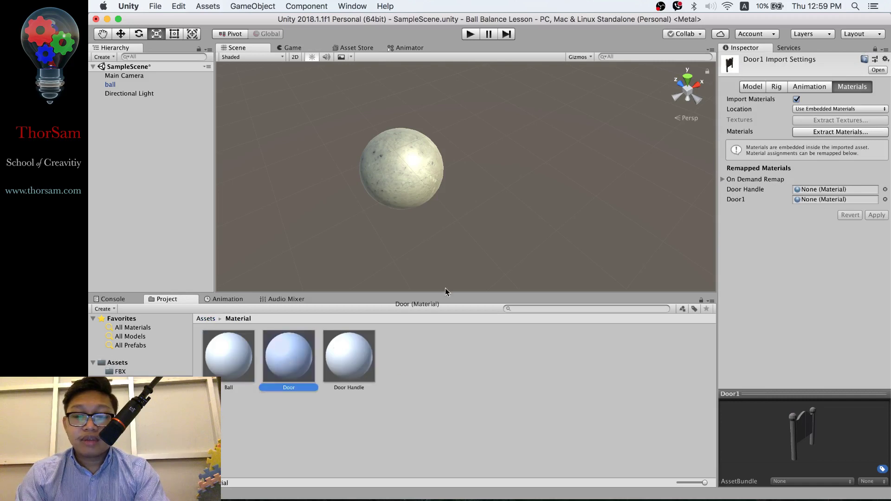
{"action": "left_click_drag", "start_coordinate": [368, 358], "coordinate": [819, 189]}
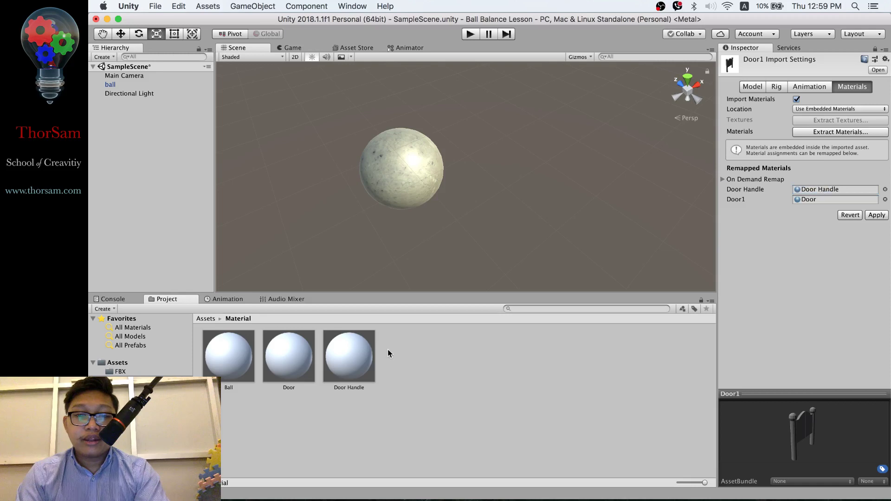
{"action": "left_click", "coordinate": [204, 319]}
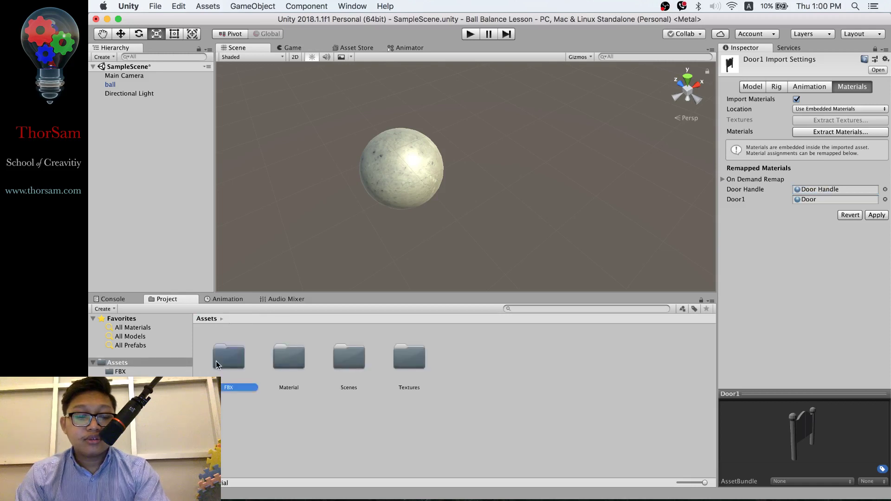
{"action": "double_click", "coordinate": [228, 356]}
{"action": "left_click", "coordinate": [294, 360]}
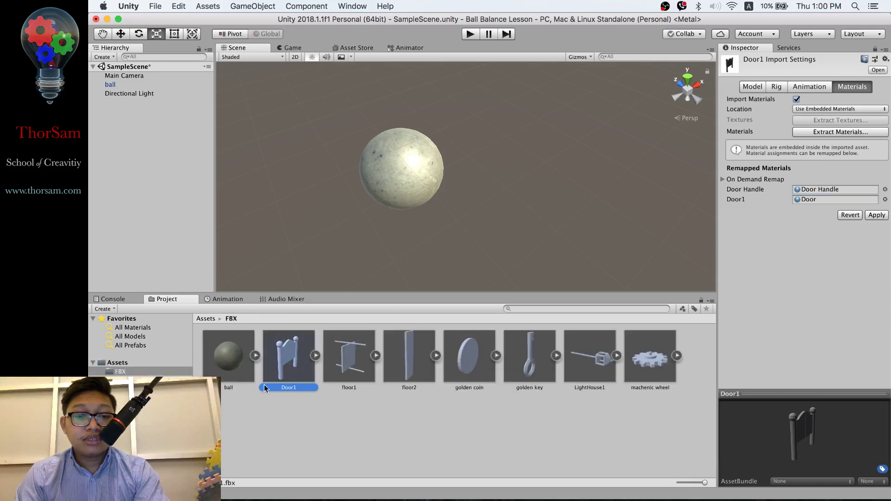
{"action": "left_click", "coordinate": [875, 215]}
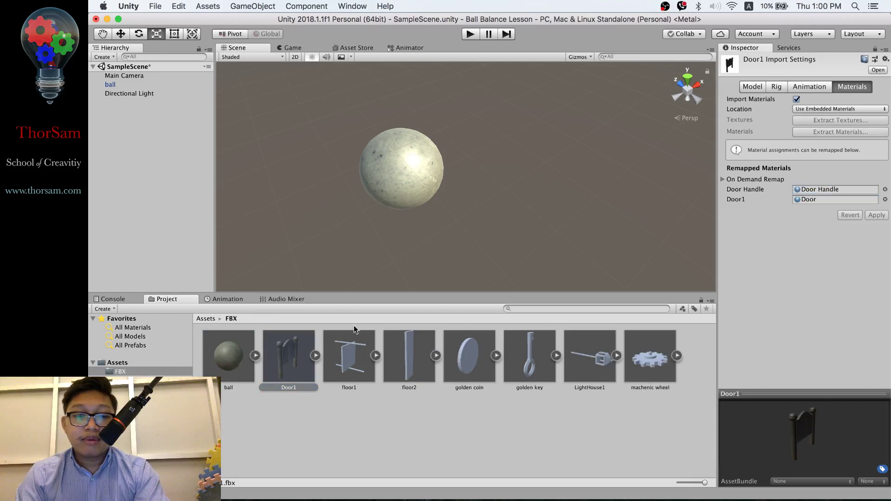
Step: Place the wood-textured Door1 model in the scene beside the ball
{"action": "mouse_move", "coordinate": [291, 369]}
{"action": "left_mouse_down"}
{"action": "mouse_move", "coordinate": [287, 362]}
{"action": "mouse_move", "coordinate": [561, 136]}
{"action": "left_mouse_up"}
{"action": "scroll", "coordinate": [564, 194], "scroll_direction": "down", "scroll_amount": 2}
{"action": "scroll", "coordinate": [561, 191], "scroll_direction": "down", "scroll_amount": 3}
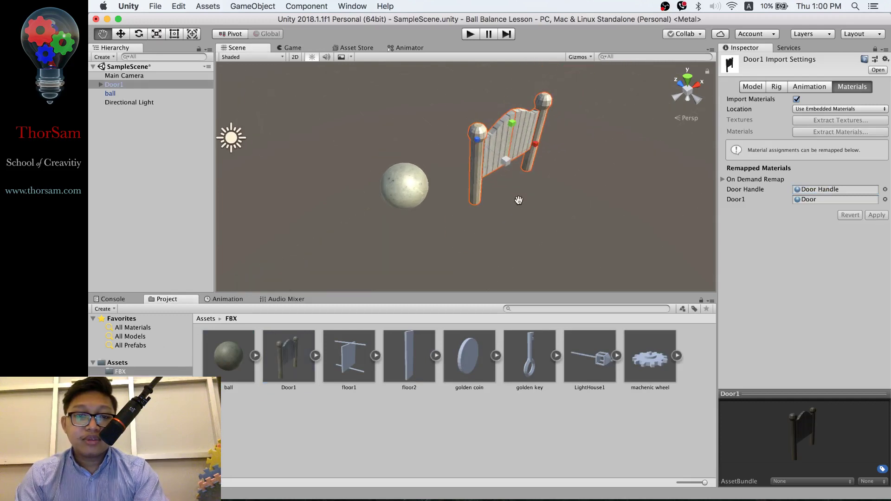
{"action": "left_click", "coordinate": [377, 357]}
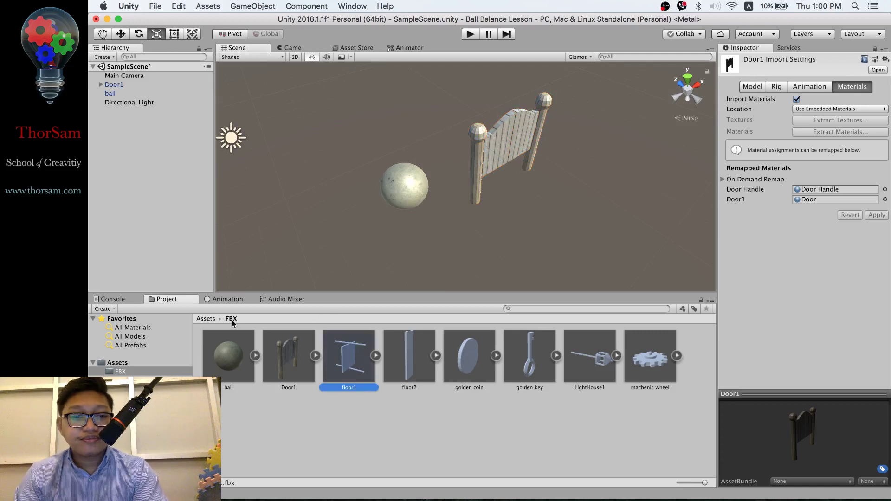
{"action": "left_click", "coordinate": [205, 318]}
{"action": "left_click", "coordinate": [876, 50]}
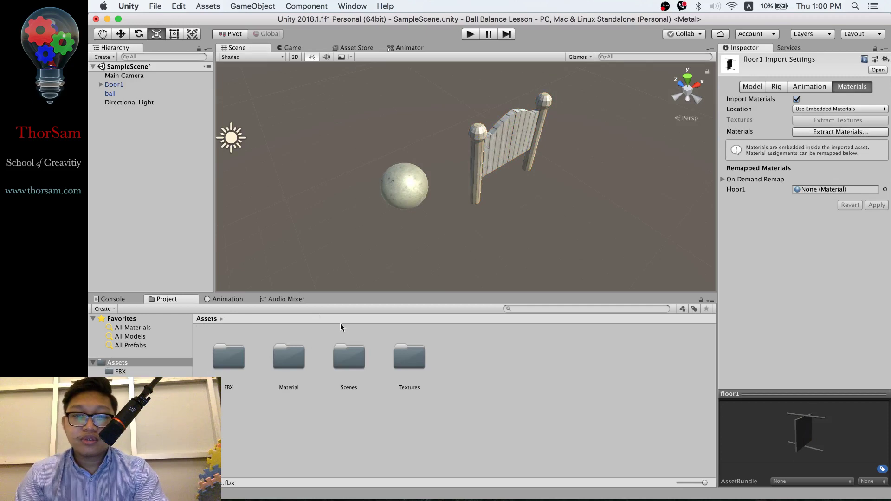
Step: Create a new material named Floor1 in the Material folder
{"action": "double_click", "coordinate": [295, 355]}
{"action": "right_click", "coordinate": [414, 363]}
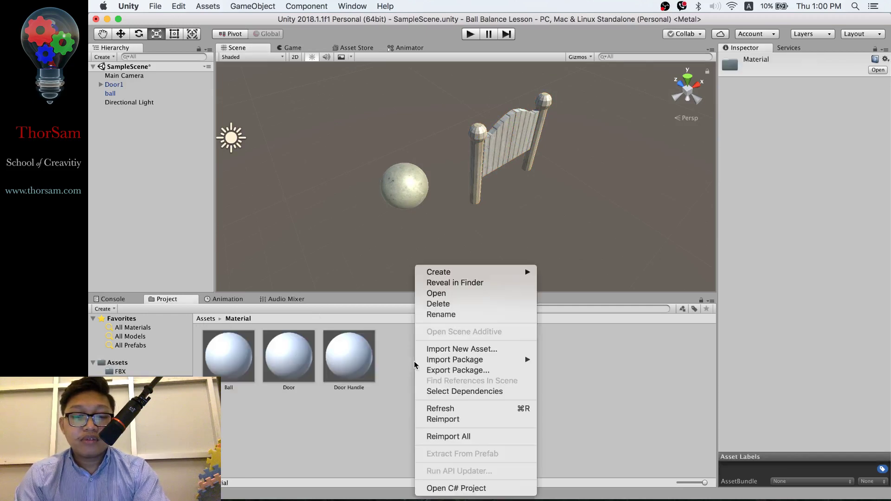
{"action": "mouse_move", "coordinate": [527, 273]}
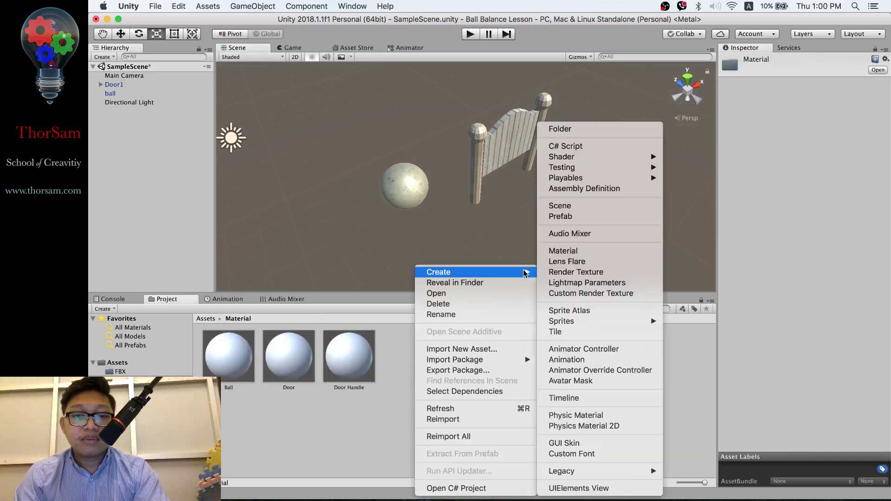
{"action": "left_click", "coordinate": [611, 252]}
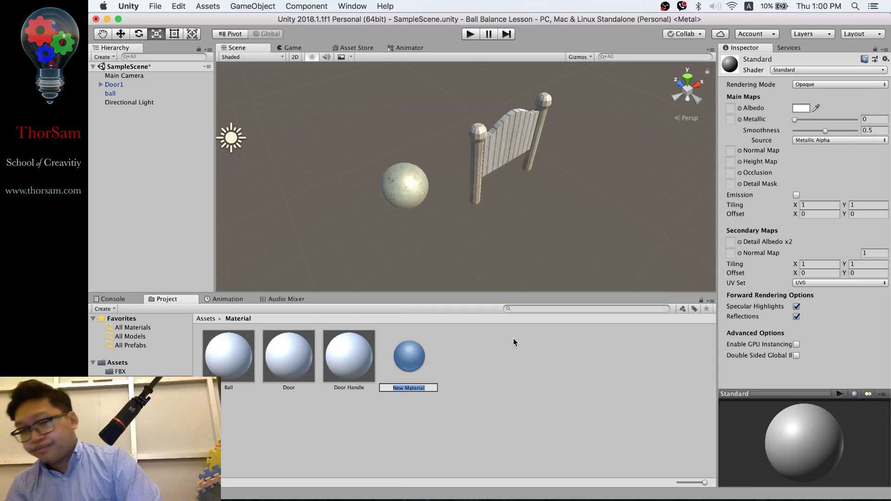
{"action": "type", "text": "Fllor"}
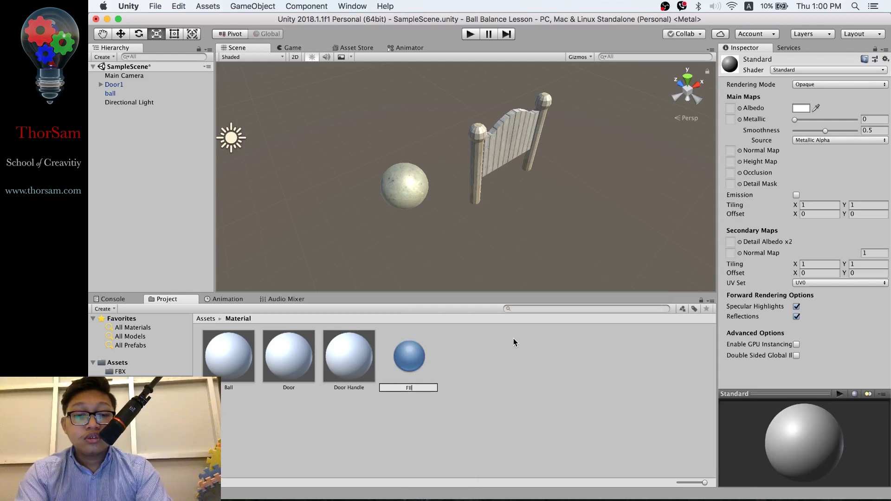
{"action": "key", "text": "BackSpace"}
{"action": "key", "text": "BackSpace"}
{"action": "key", "text": "BackSpace"}
{"action": "type", "text": "oo"}
{"action": "key", "text": "BackSpace"}
{"action": "key", "text": "BackSpace"}
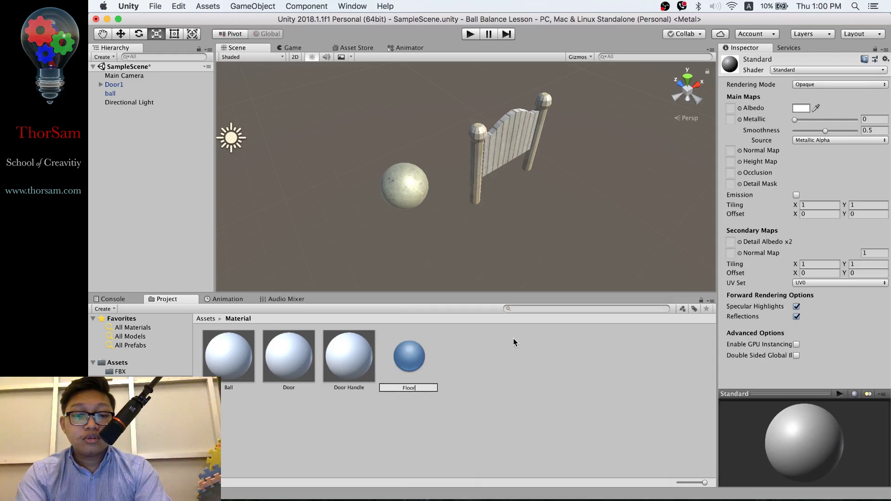
{"action": "type", "text": "1"}
{"action": "key", "text": "Return"}
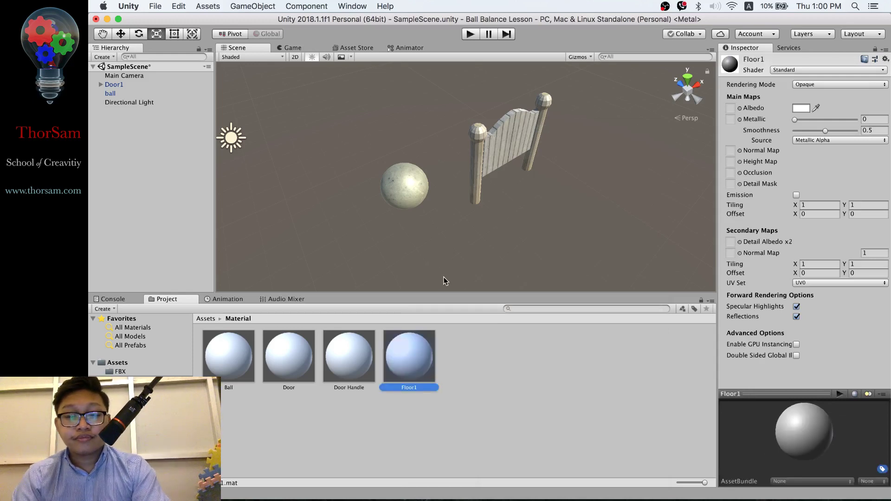
Step: Set the floor1 wood-plank texture as the Floor1 material's Albedo
{"action": "left_click", "coordinate": [206, 318]}
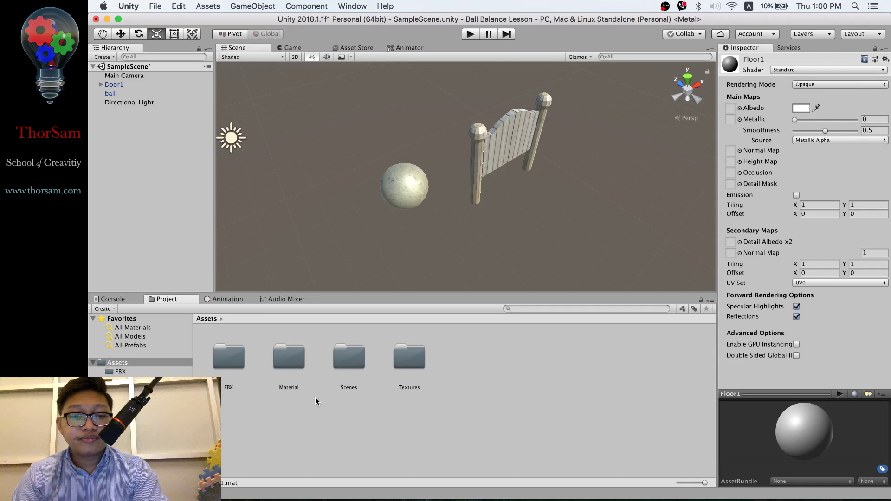
{"action": "double_click", "coordinate": [414, 358]}
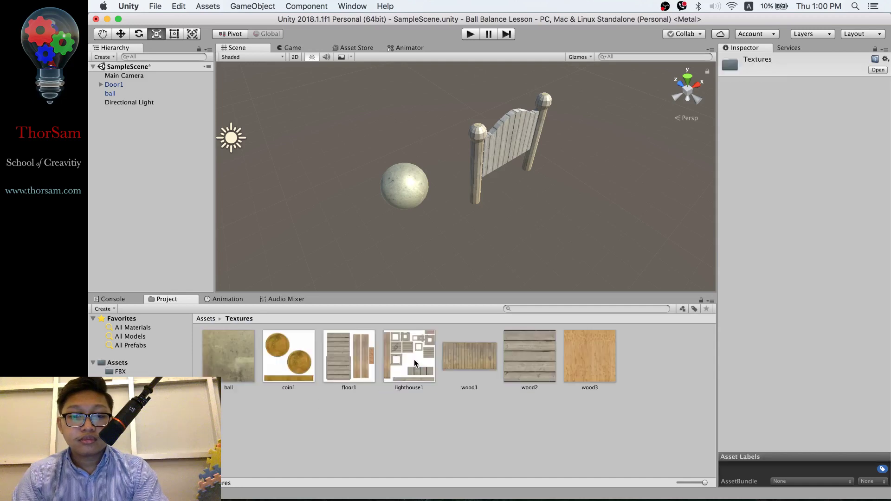
{"action": "left_click", "coordinate": [206, 319]}
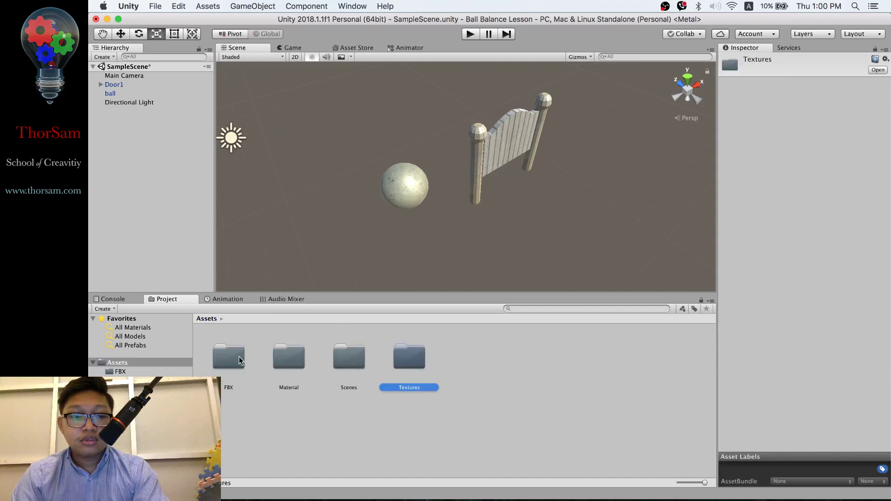
{"action": "double_click", "coordinate": [279, 352]}
{"action": "left_click", "coordinate": [430, 360]}
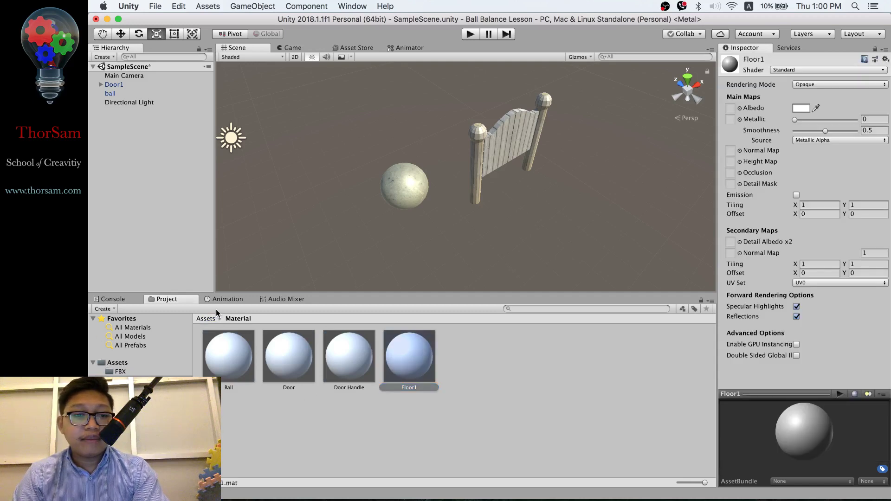
{"action": "left_click", "coordinate": [206, 319]}
{"action": "double_click", "coordinate": [413, 360]}
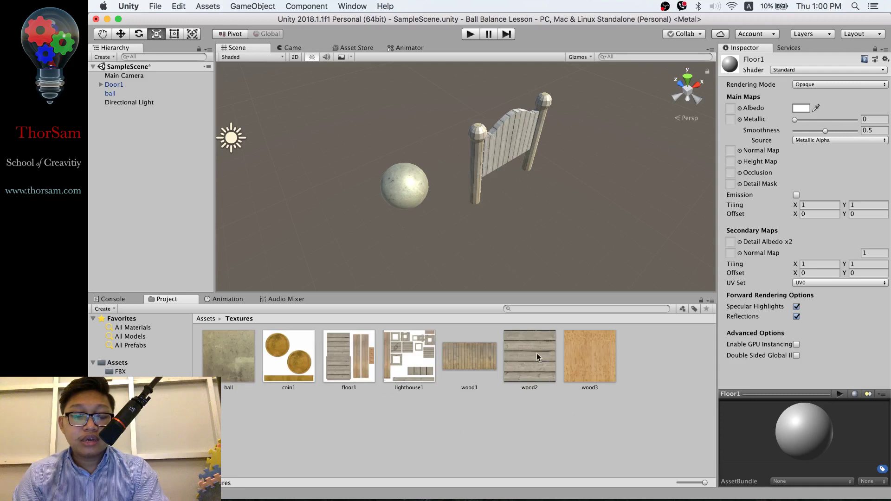
{"action": "left_click_drag", "start_coordinate": [349, 366], "coordinate": [731, 109]}
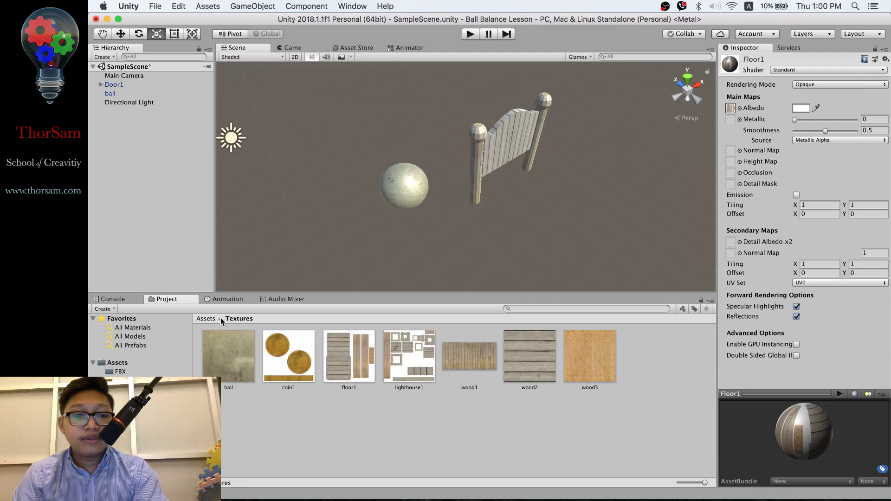
{"action": "left_click", "coordinate": [205, 319]}
{"action": "double_click", "coordinate": [235, 358]}
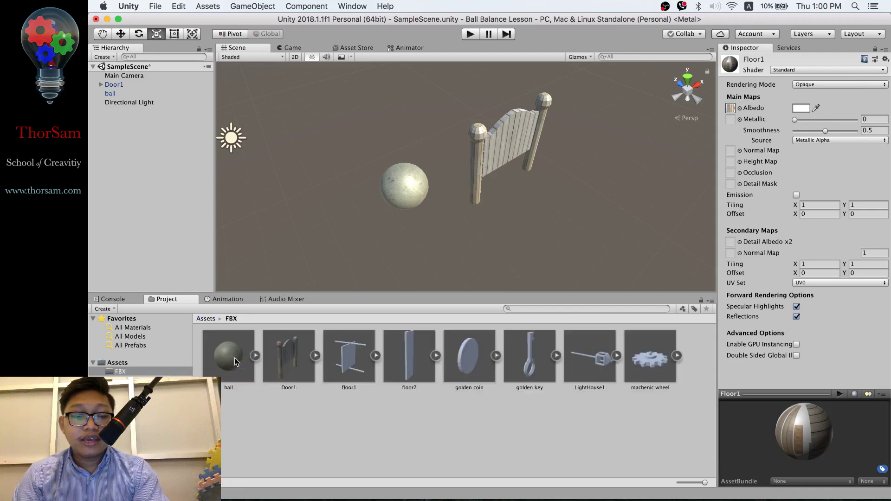
Step: Remap the floor1 model's Floor1 slot to the Floor1 material and apply it
{"action": "left_click", "coordinate": [364, 360]}
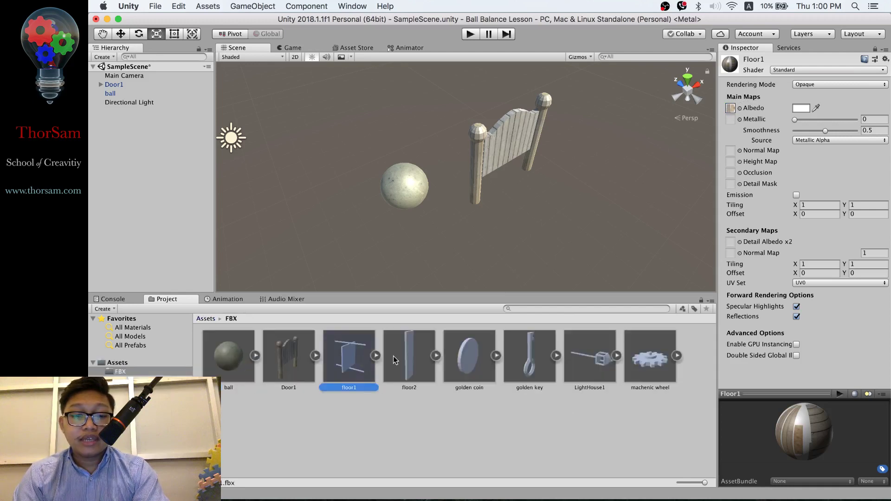
{"action": "left_click", "coordinate": [874, 50]}
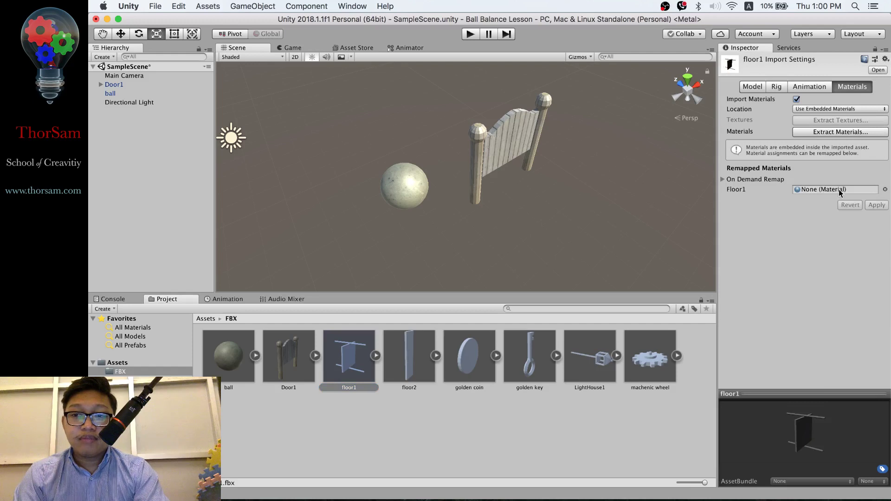
{"action": "left_click", "coordinate": [207, 318]}
{"action": "double_click", "coordinate": [285, 351]}
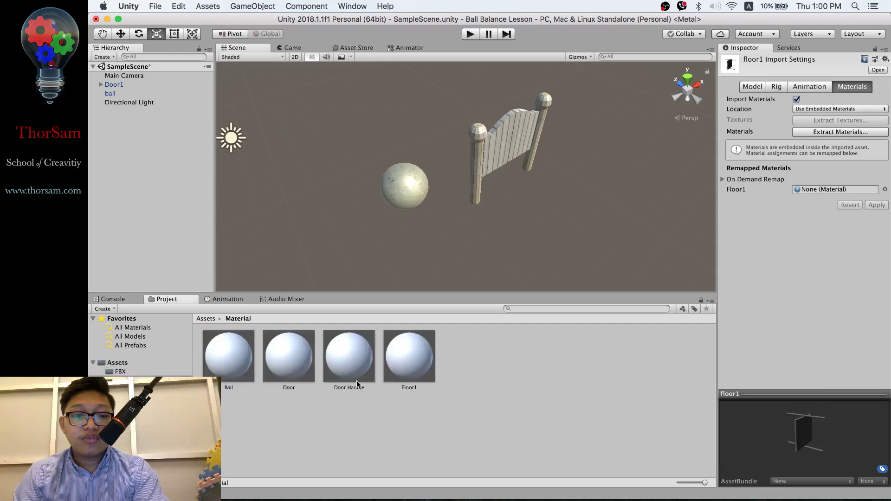
{"action": "left_click_drag", "start_coordinate": [631, 237], "coordinate": [835, 189]}
{"action": "left_click", "coordinate": [877, 205]}
Step: Place the textured floor1 planks model from the FBX folder into the scene
{"action": "left_click", "coordinate": [207, 318]}
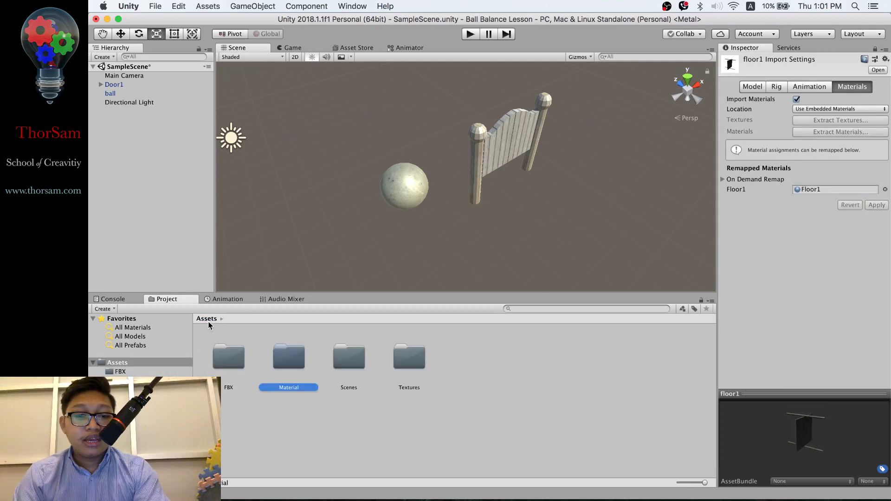
{"action": "double_click", "coordinate": [221, 362]}
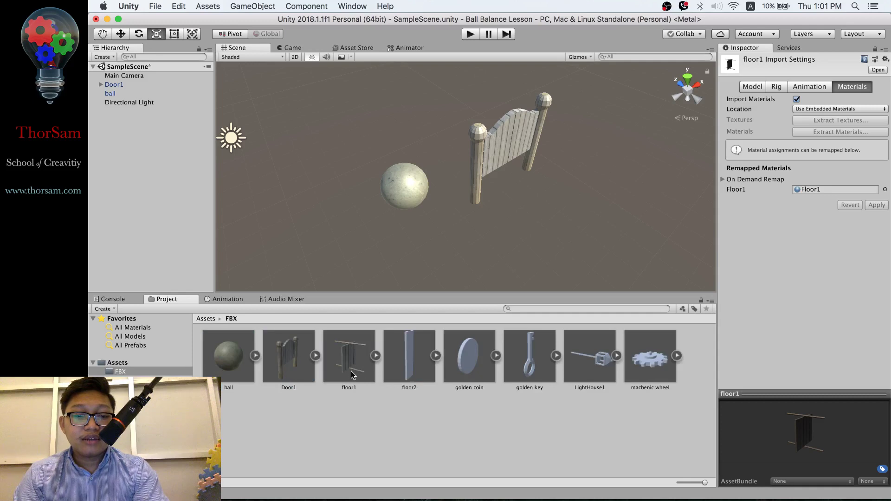
{"action": "left_click_drag", "start_coordinate": [351, 371], "coordinate": [314, 163]}
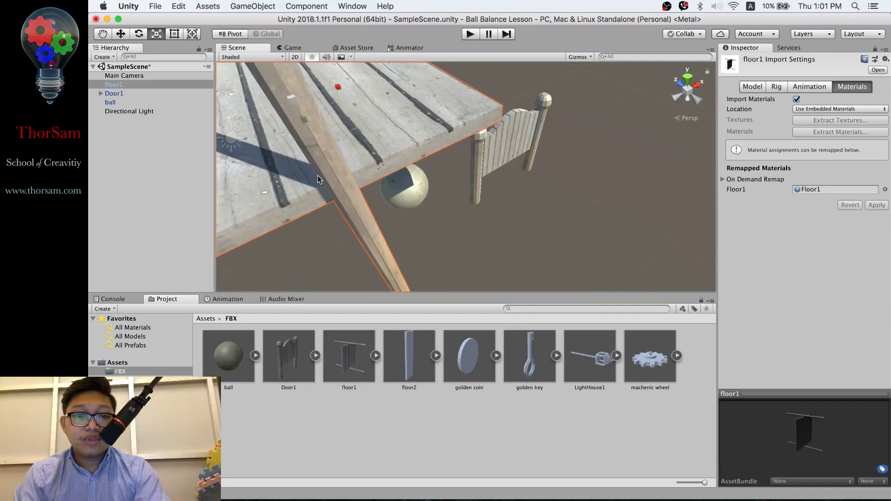
Step: Shrink the floor1 plank uniformly and move it up and right, above the ball
{"action": "left_click", "coordinate": [753, 87]}
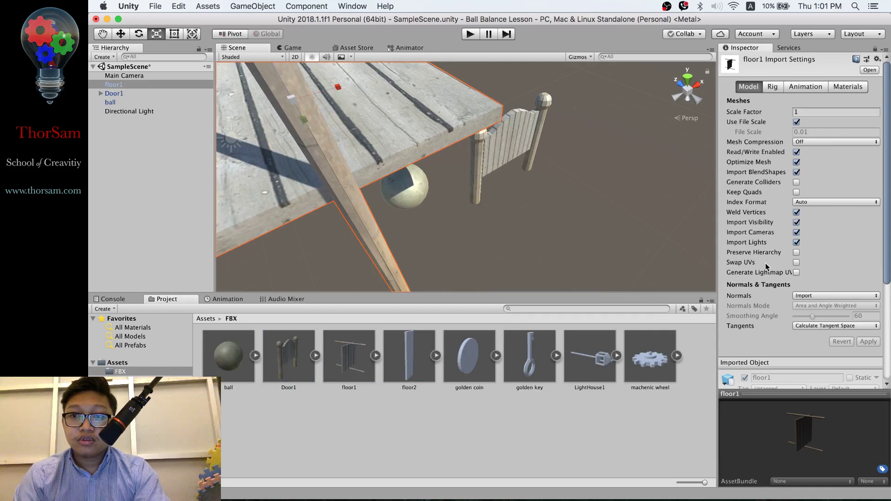
{"action": "scroll", "coordinate": [759, 272], "scroll_direction": "down", "scroll_amount": 5}
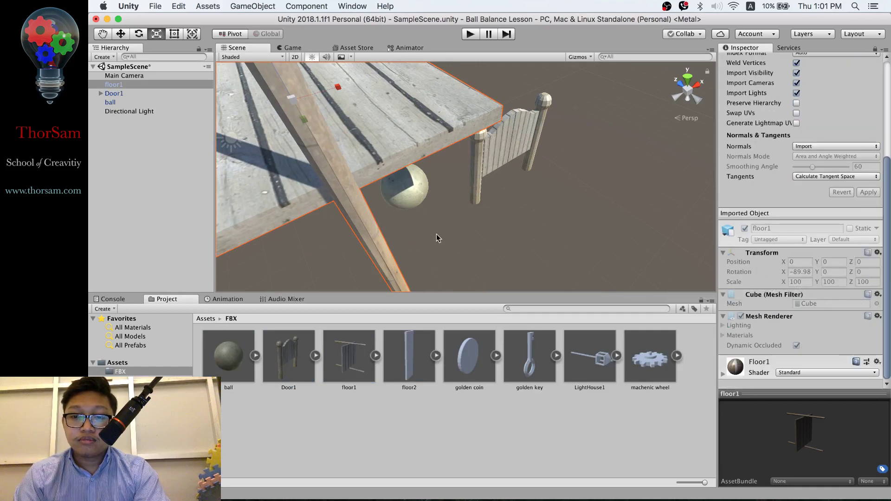
{"action": "mouse_move", "coordinate": [291, 99]}
{"action": "left_mouse_down"}
{"action": "mouse_move", "coordinate": [270, 119]}
{"action": "mouse_move", "coordinate": [290, 95]}
{"action": "left_mouse_up"}
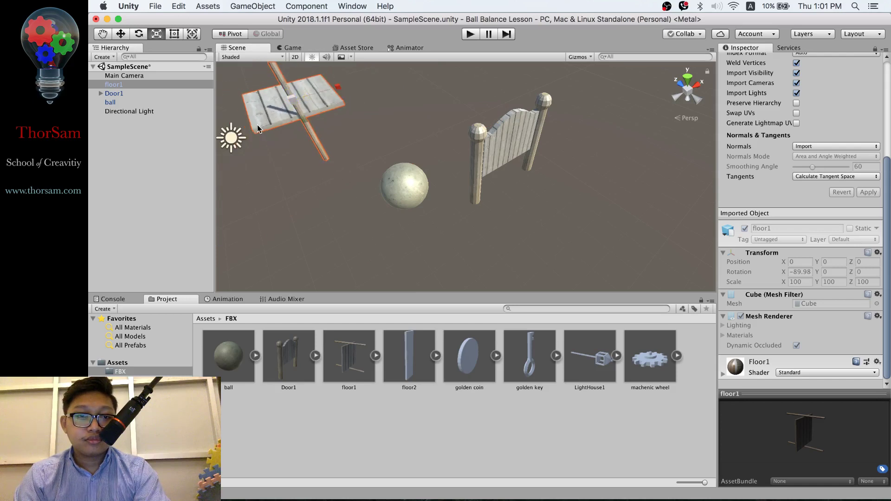
{"action": "key", "text": "w"}
{"action": "left_click_drag", "start_coordinate": [294, 87], "coordinate": [423, 70]}
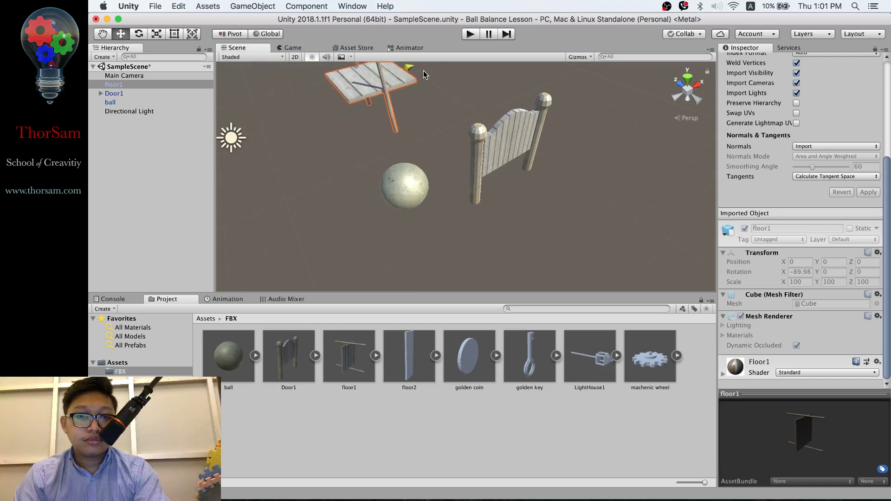
{"action": "scroll", "coordinate": [423, 127], "scroll_direction": "down", "scroll_amount": 5}
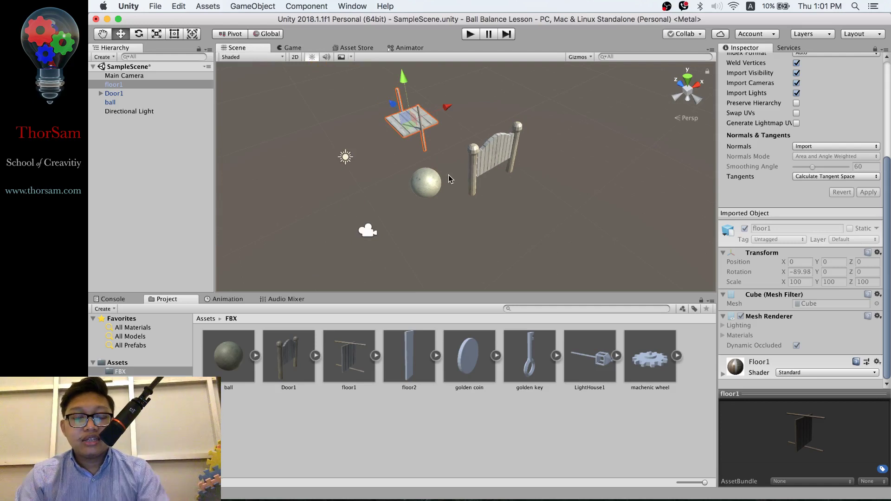
{"action": "left_click", "coordinate": [409, 344]}
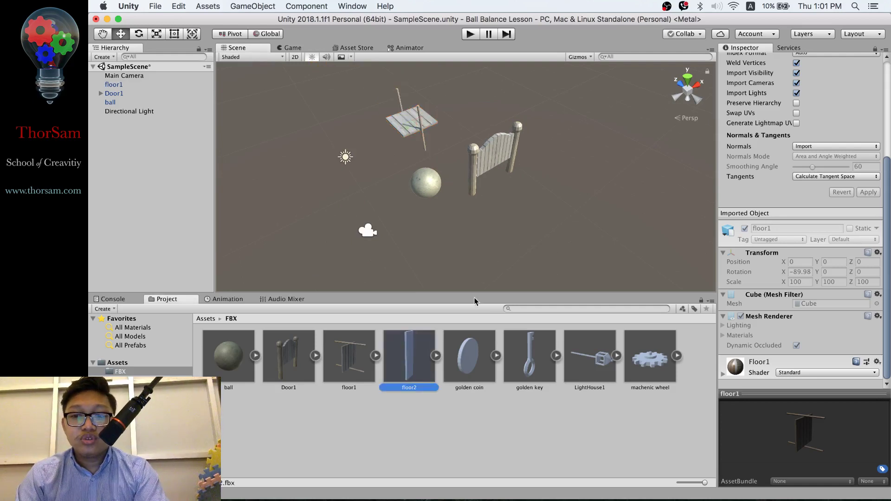
{"action": "scroll", "coordinate": [859, 112], "scroll_direction": "up", "scroll_amount": 5}
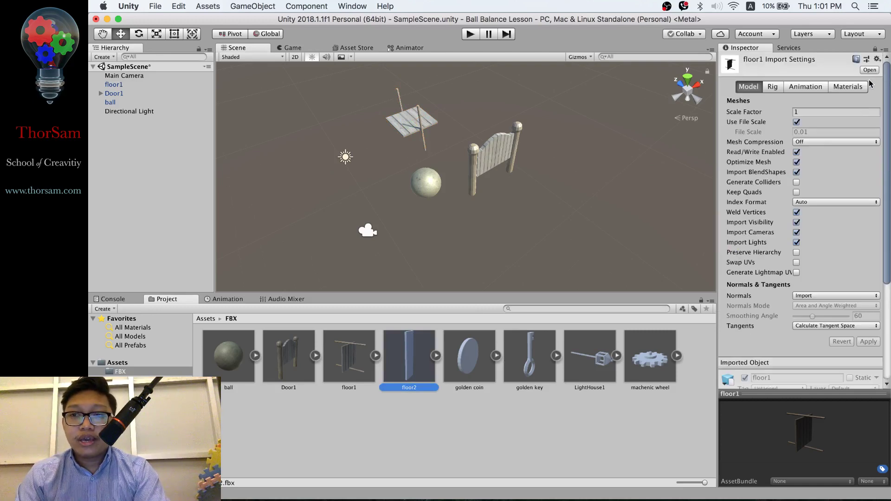
Step: Remap floor2's material slot to the Door material and apply the change
{"action": "left_click", "coordinate": [875, 50]}
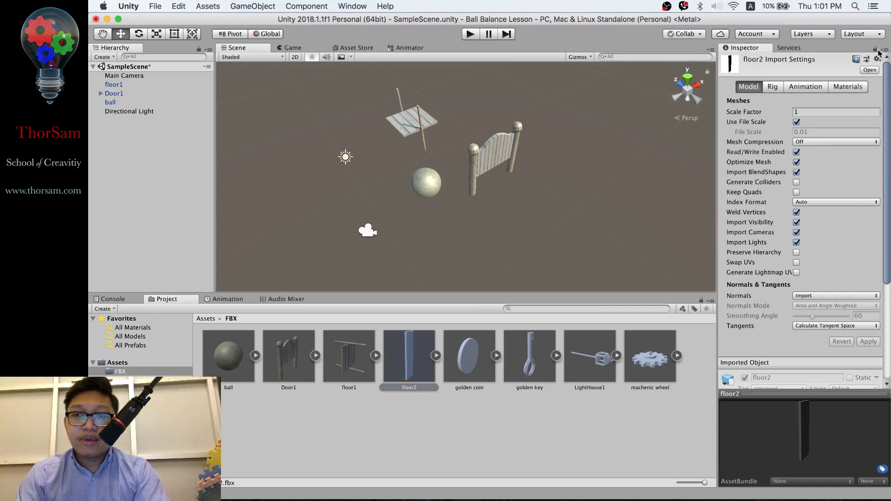
{"action": "left_click", "coordinate": [856, 88]}
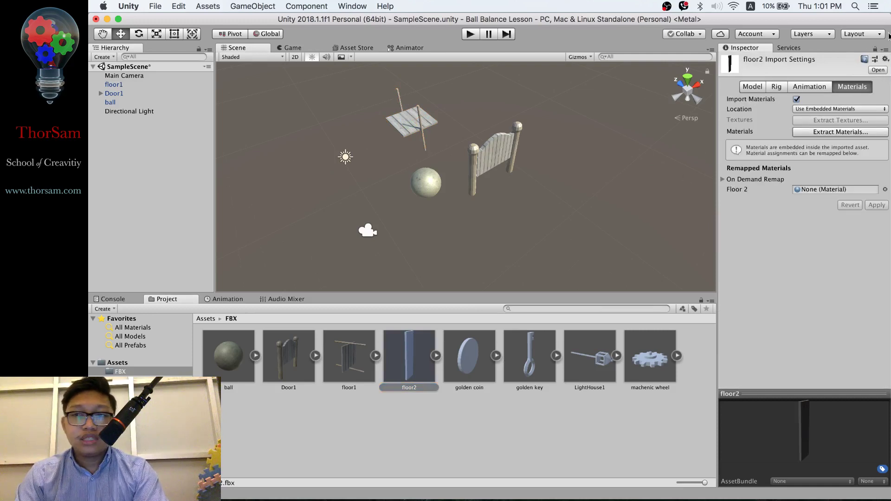
{"action": "left_click", "coordinate": [209, 318]}
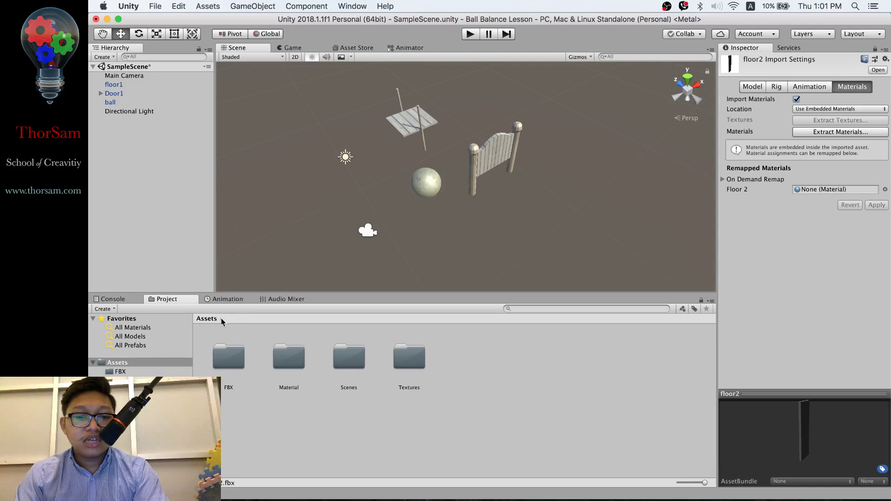
{"action": "left_click", "coordinate": [280, 360]}
{"action": "double_click", "coordinate": [280, 355]}
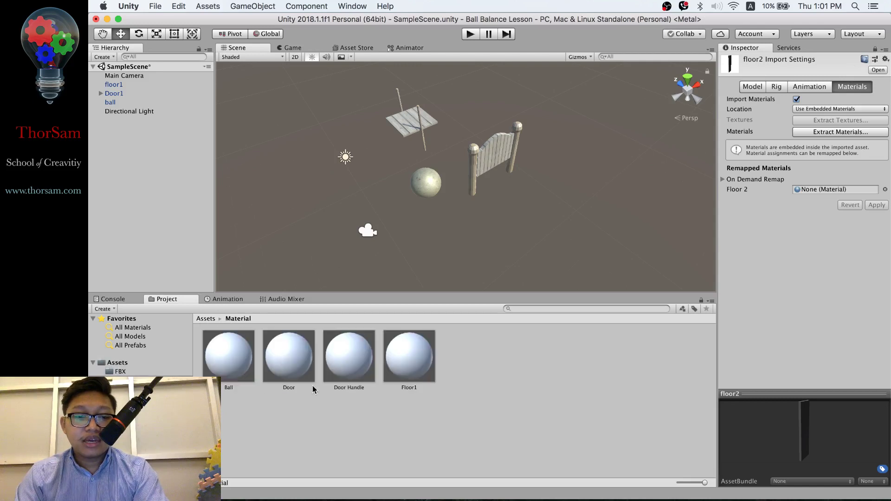
{"action": "left_click_drag", "start_coordinate": [288, 361], "coordinate": [822, 195]}
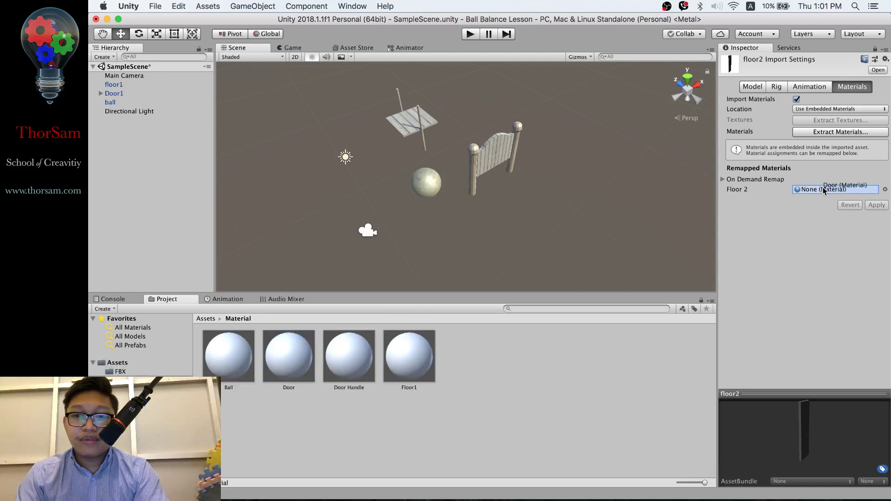
{"action": "left_click", "coordinate": [876, 205]}
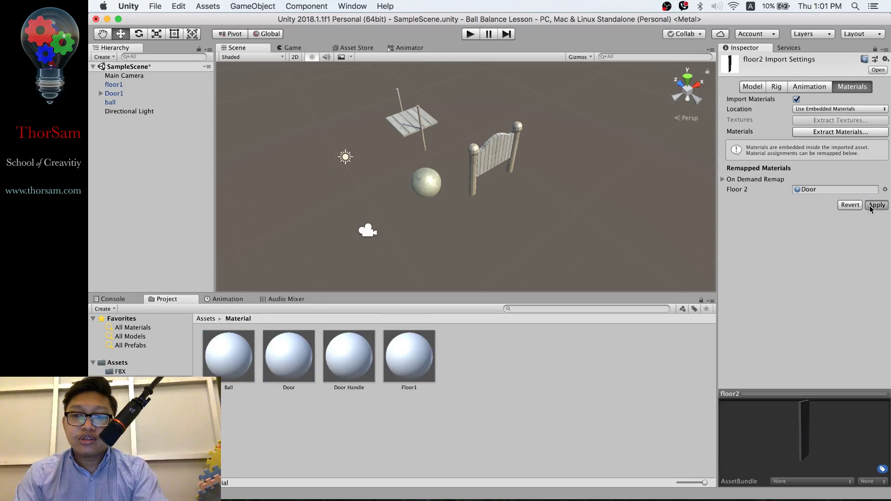
Step: Place the long floor2 plank from the FBX folder into the scene beside the door
{"action": "left_click", "coordinate": [145, 362]}
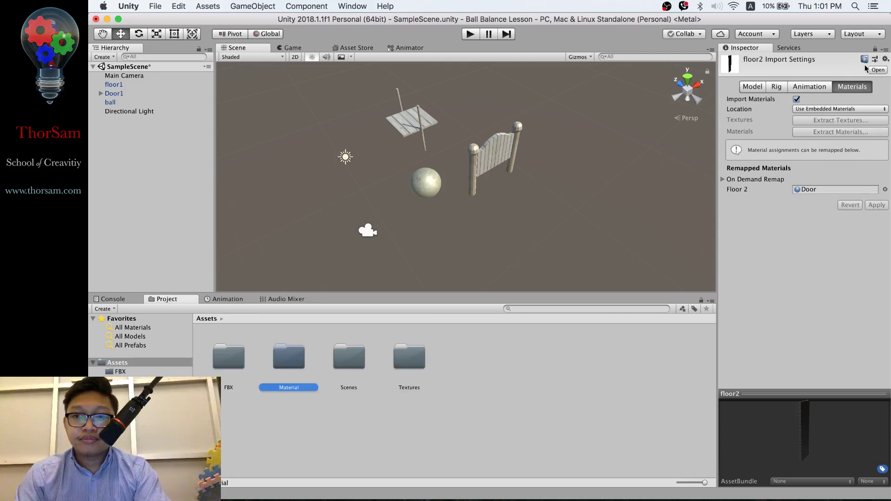
{"action": "double_click", "coordinate": [221, 370]}
{"action": "mouse_move", "coordinate": [410, 371]}
{"action": "left_mouse_down"}
{"action": "mouse_move", "coordinate": [608, 145]}
{"action": "mouse_move", "coordinate": [573, 193]}
{"action": "left_mouse_up"}
{"action": "key", "text": "r"}
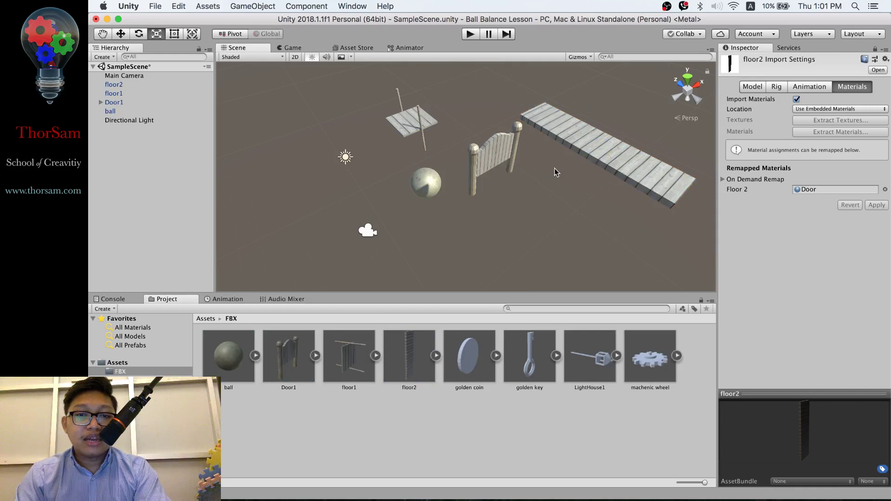
{"action": "left_click", "coordinate": [464, 356]}
{"action": "left_click", "coordinate": [877, 49]}
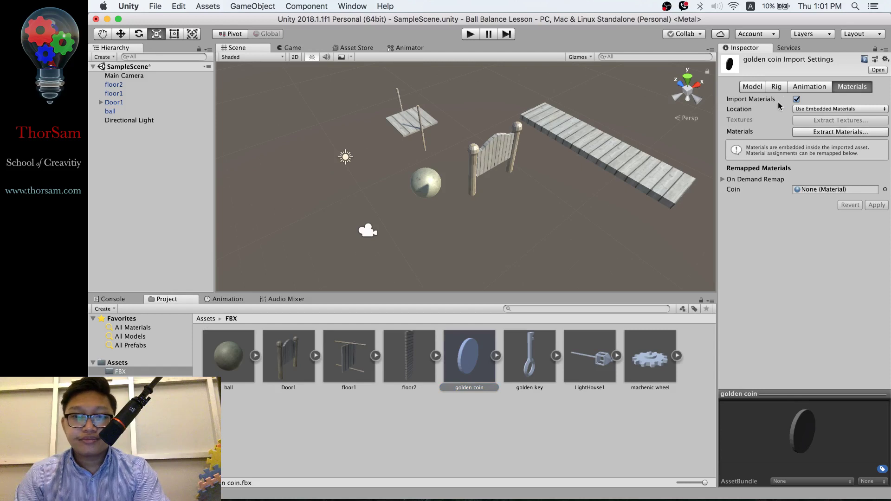
Step: Create a new material named Coin in the Material folder
{"action": "left_click", "coordinate": [207, 319]}
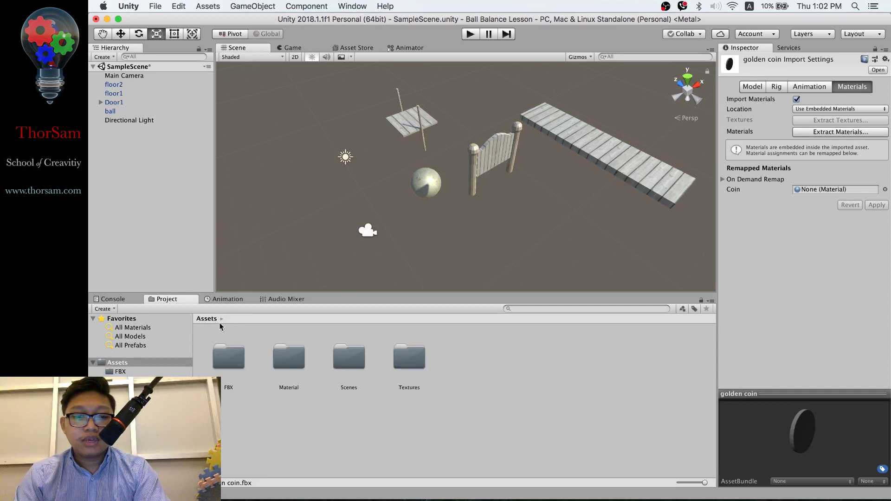
{"action": "double_click", "coordinate": [300, 357]}
{"action": "right_click", "coordinate": [520, 377]}
{"action": "mouse_move", "coordinate": [605, 274]}
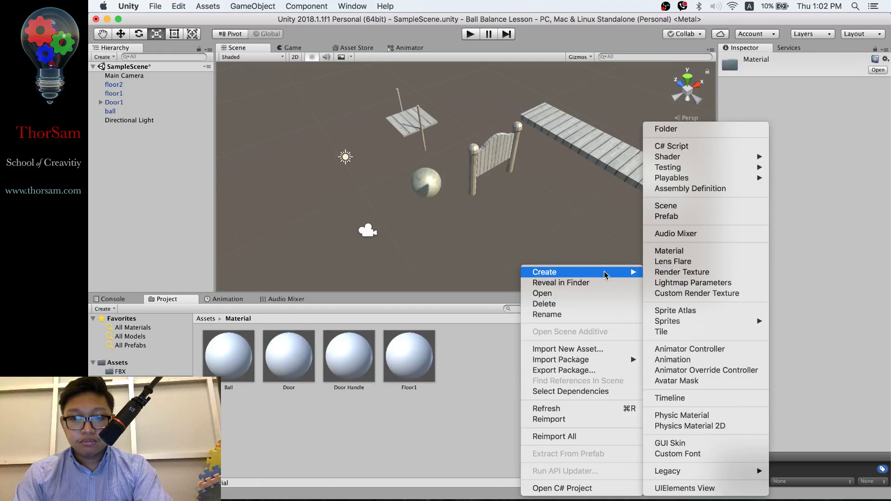
{"action": "left_click", "coordinate": [669, 250]}
{"action": "type", "text": "Coin"}
{"action": "key", "text": "Return"}
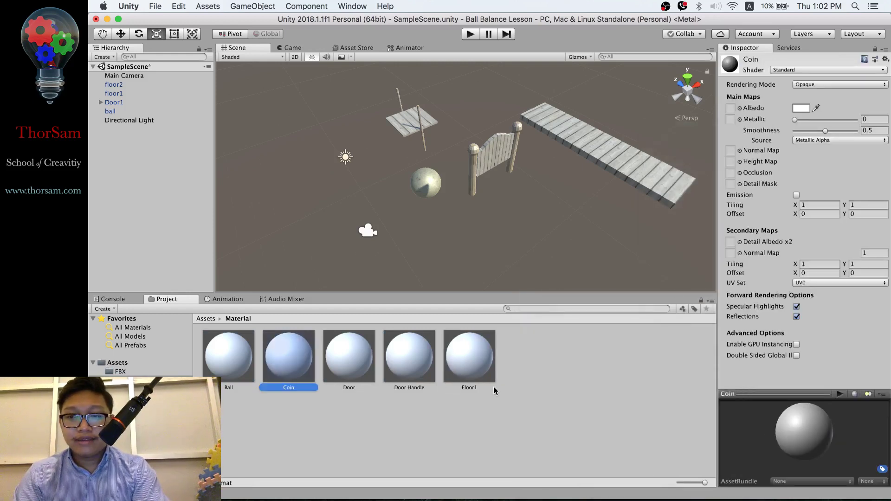
Step: Assign the coin1 texture as the Coin material's albedo
{"action": "left_click", "coordinate": [204, 320]}
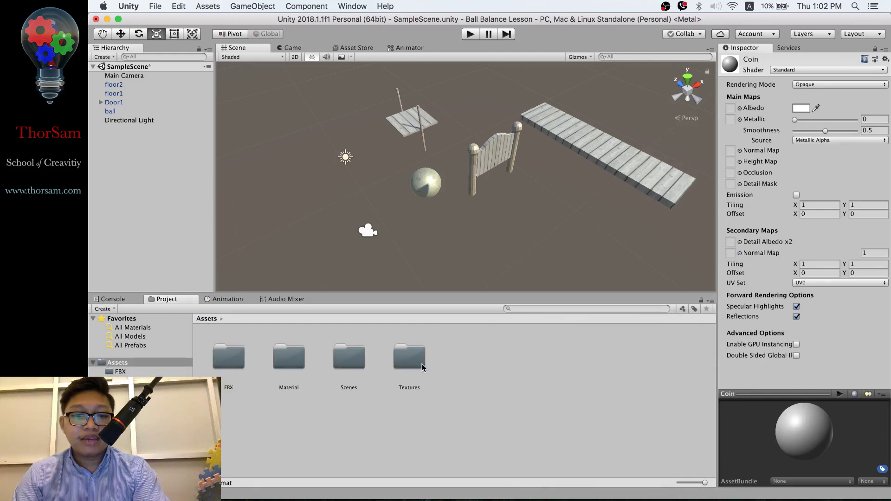
{"action": "double_click", "coordinate": [407, 362]}
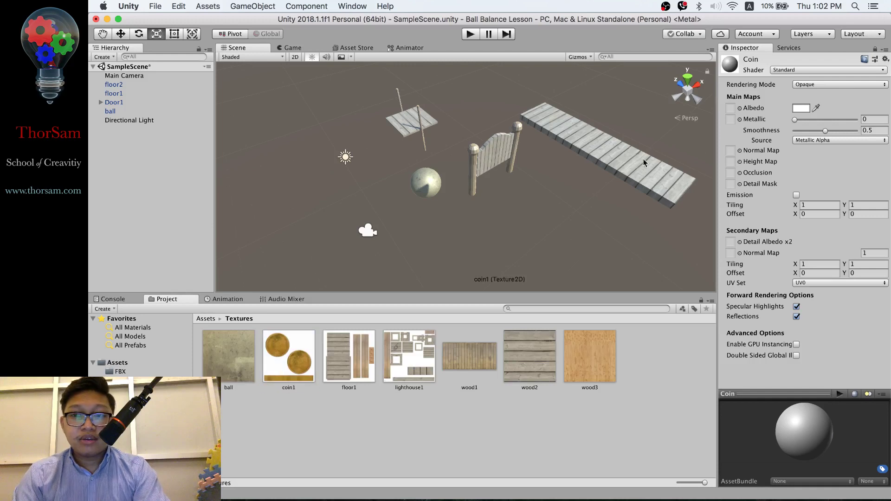
{"action": "left_click_drag", "start_coordinate": [621, 182], "coordinate": [730, 107]}
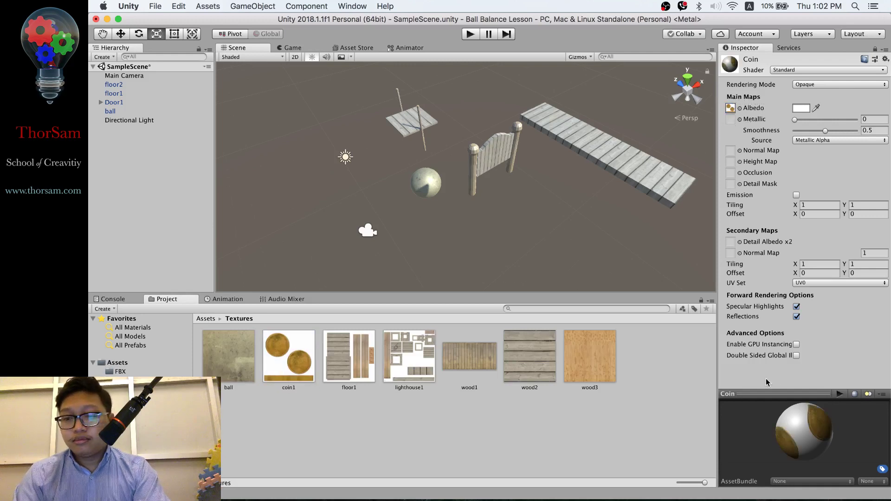
{"action": "left_click", "coordinate": [204, 319]}
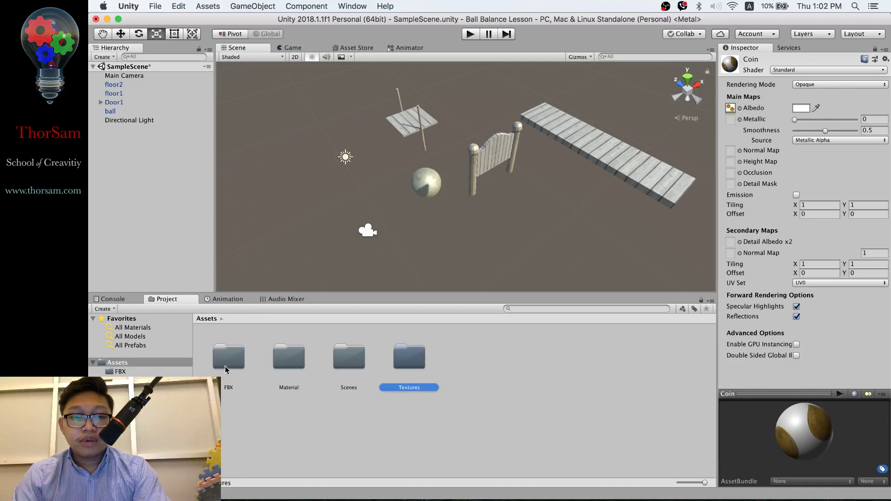
{"action": "left_click", "coordinate": [226, 365]}
{"action": "double_click", "coordinate": [234, 369]}
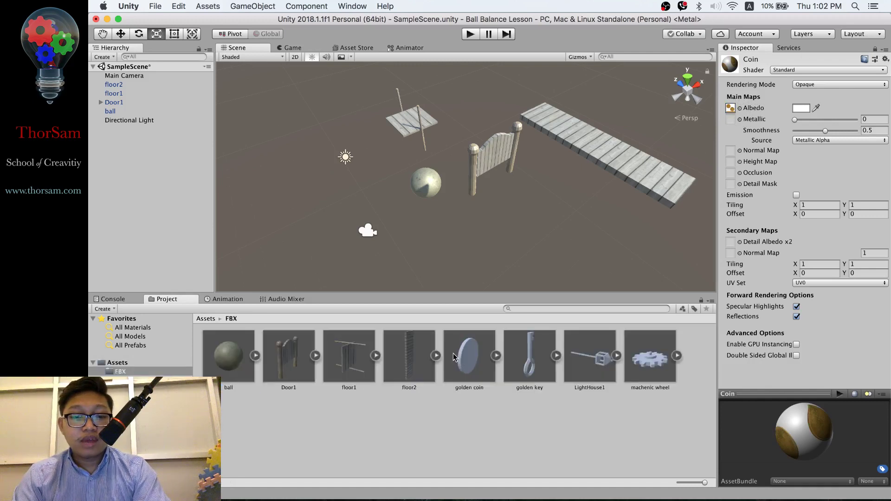
Step: Remap the golden coin model's Coin slot to the Coin material and apply it
{"action": "left_click", "coordinate": [469, 358]}
{"action": "left_click", "coordinate": [875, 50]}
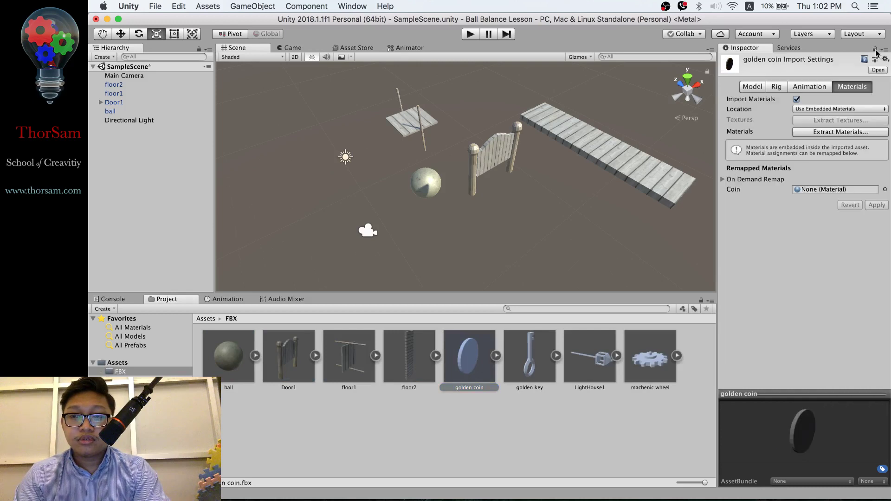
{"action": "left_click", "coordinate": [206, 319]}
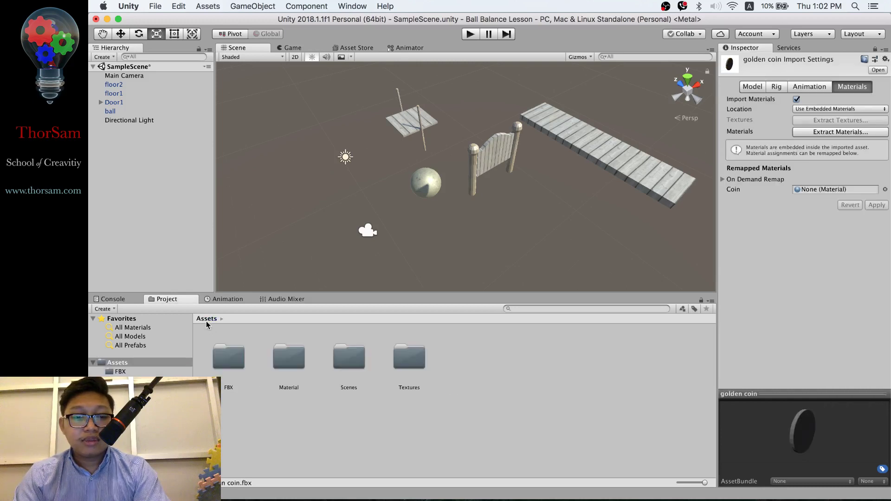
{"action": "double_click", "coordinate": [292, 358]}
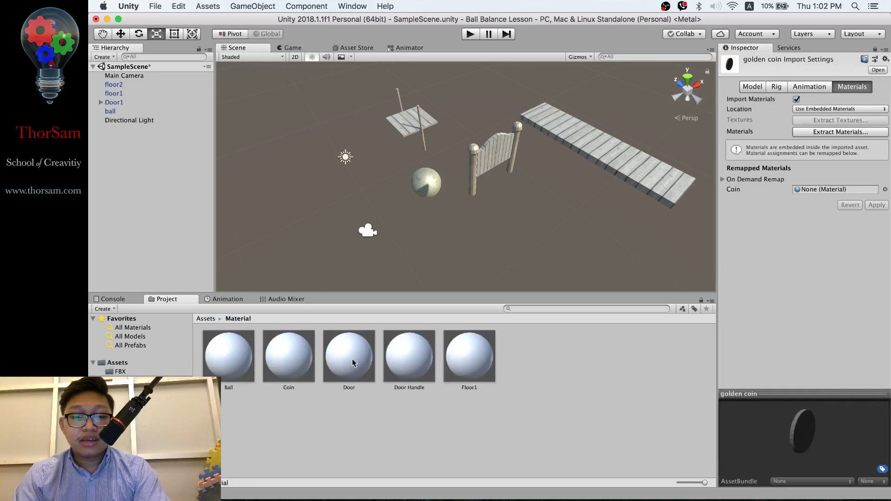
{"action": "left_click_drag", "start_coordinate": [290, 358], "coordinate": [820, 194]}
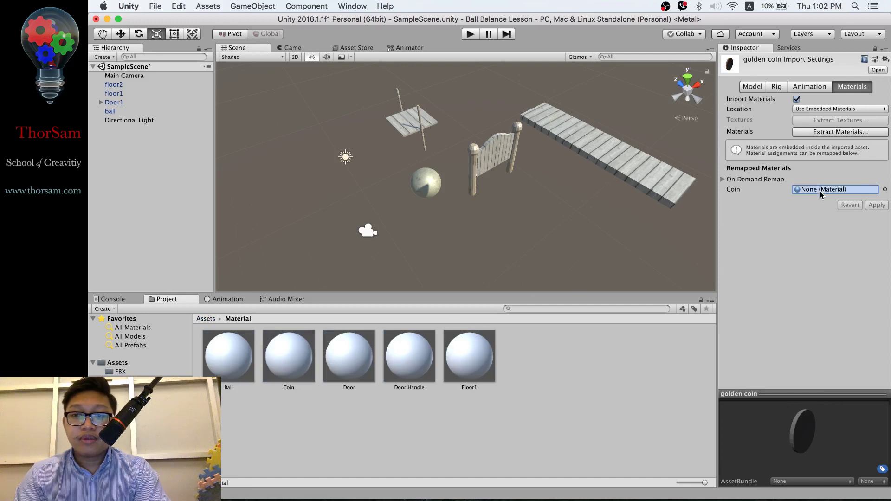
{"action": "left_click", "coordinate": [876, 205]}
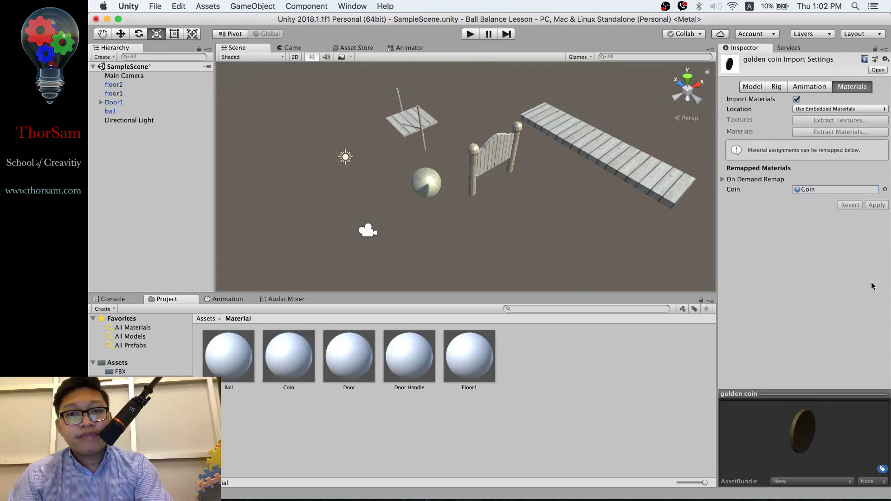
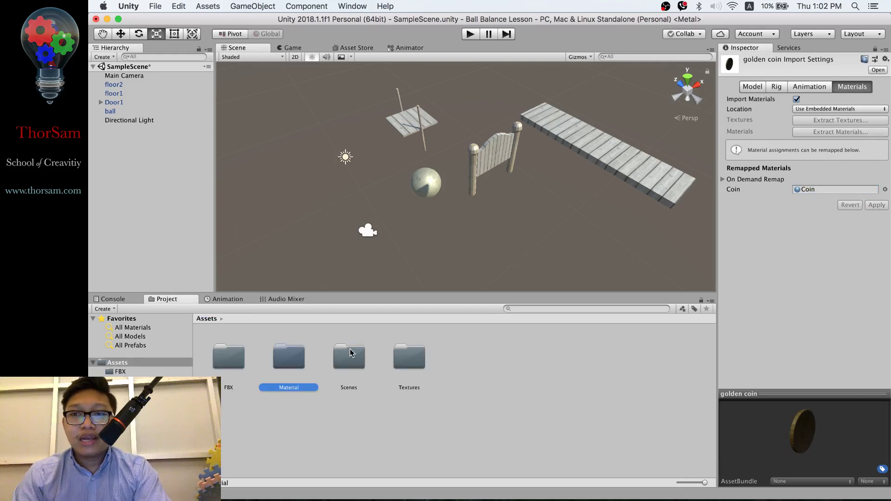
Step: Check the LightHouse1 model's material import settings in the FBX folder
{"action": "left_click", "coordinate": [874, 49]}
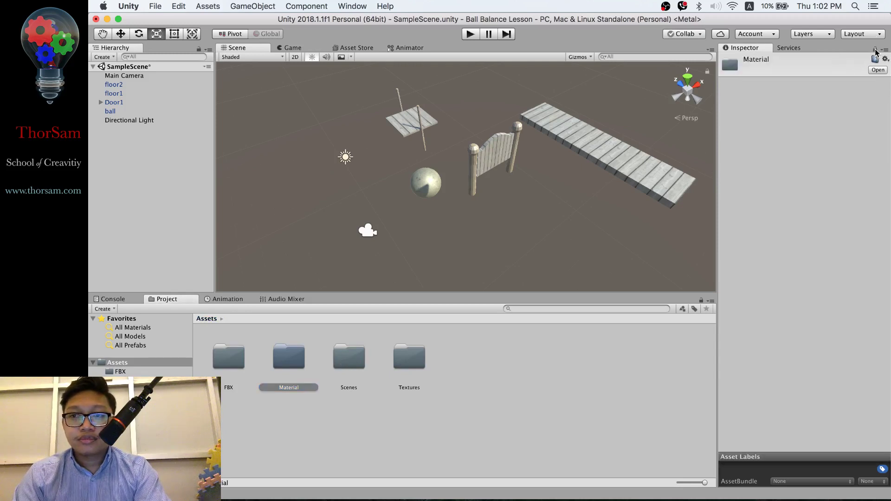
{"action": "left_click", "coordinate": [234, 357]}
{"action": "double_click", "coordinate": [234, 357]}
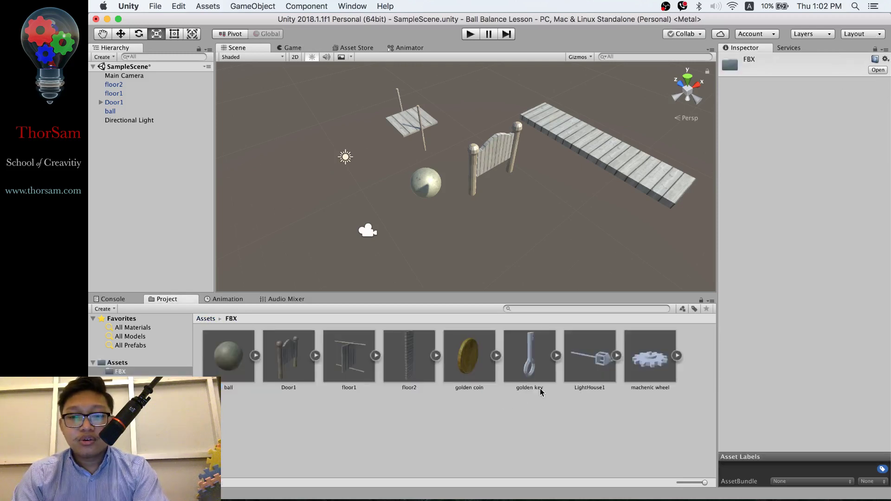
{"action": "left_click", "coordinate": [571, 367]}
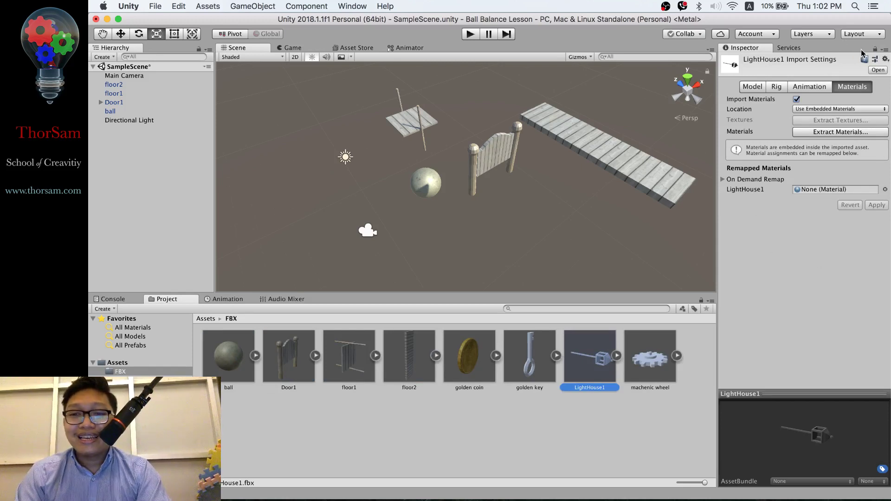
Step: Create a new material in the Material folder and name it LightHouse
{"action": "left_click", "coordinate": [206, 318]}
{"action": "double_click", "coordinate": [303, 354]}
{"action": "right_click", "coordinate": [551, 379]}
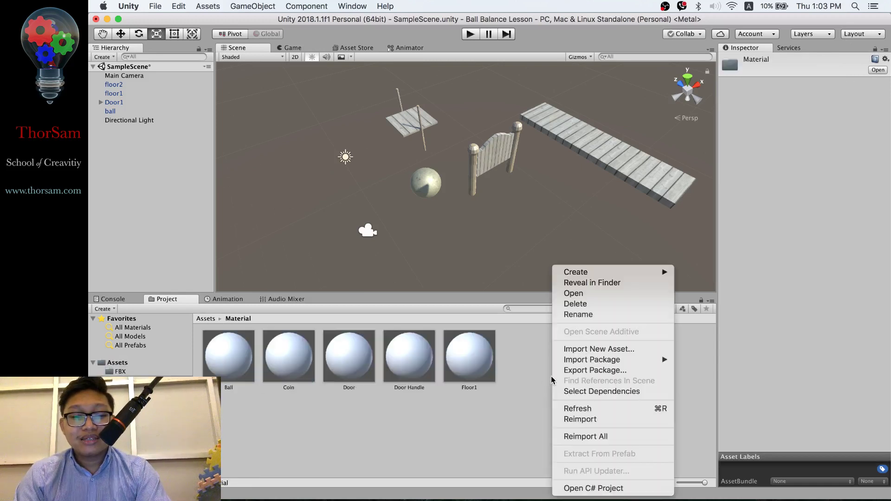
{"action": "mouse_move", "coordinate": [652, 273]}
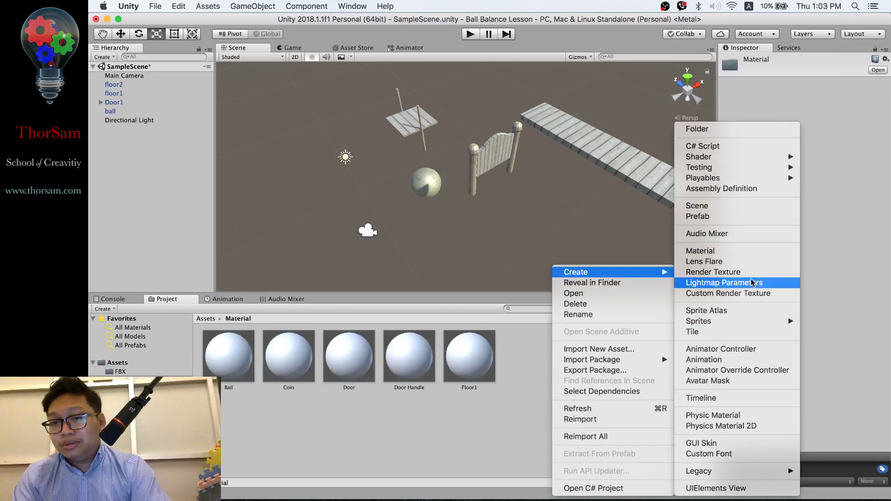
{"action": "left_click", "coordinate": [757, 255]}
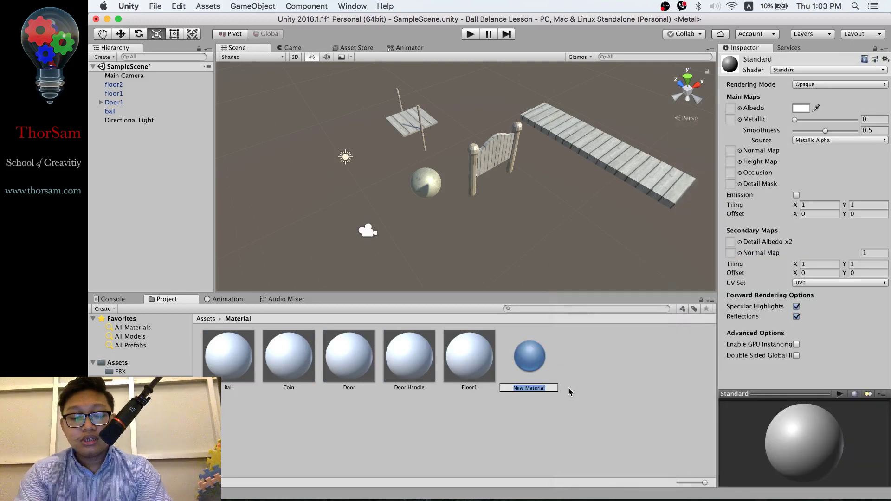
{"action": "type", "text": "Light"}
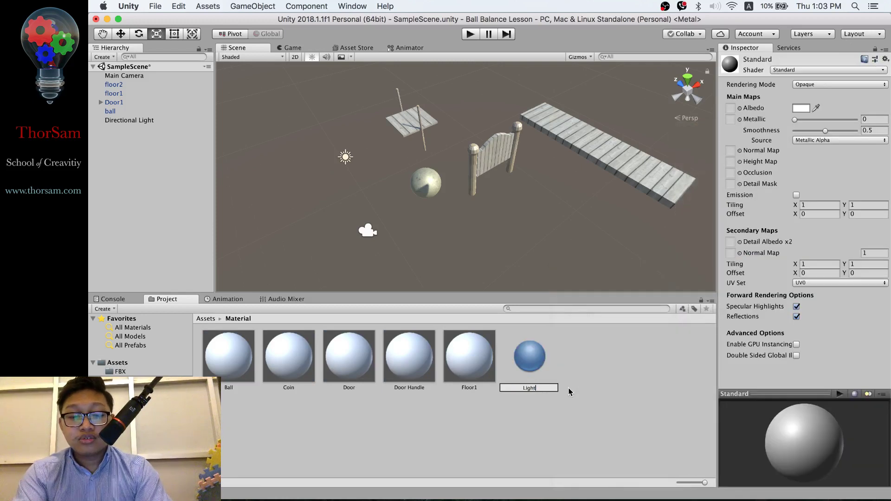
{"action": "type", "text": "House"}
{"action": "key", "text": "Return"}
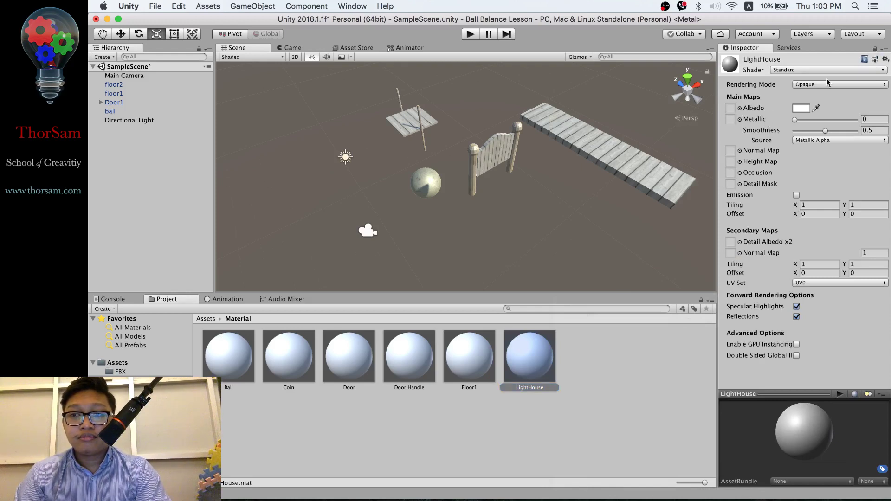
{"action": "left_click", "coordinate": [206, 319]}
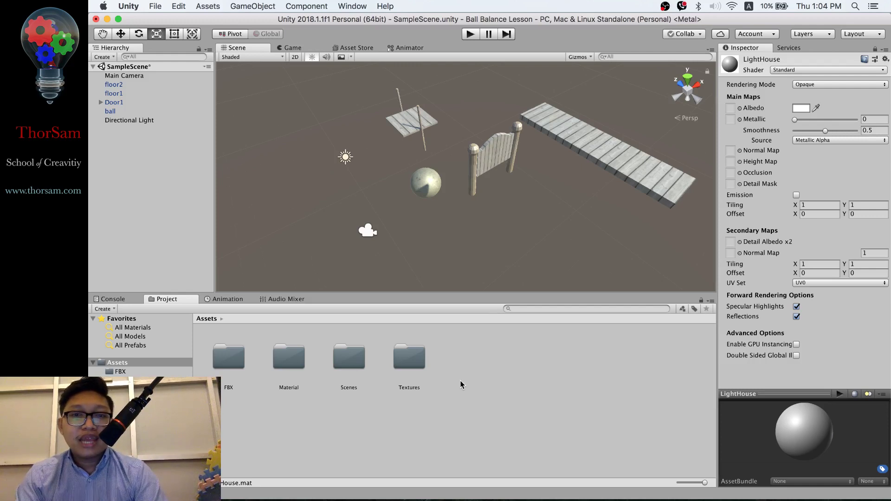
Step: Remap LightHouse1's material to the LightHouse material and apply it
{"action": "double_click", "coordinate": [232, 358]}
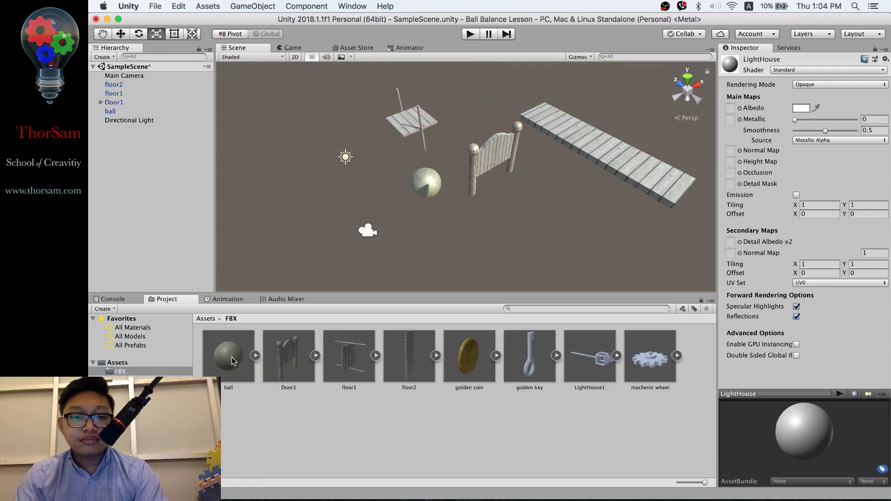
{"action": "left_click", "coordinate": [594, 357]}
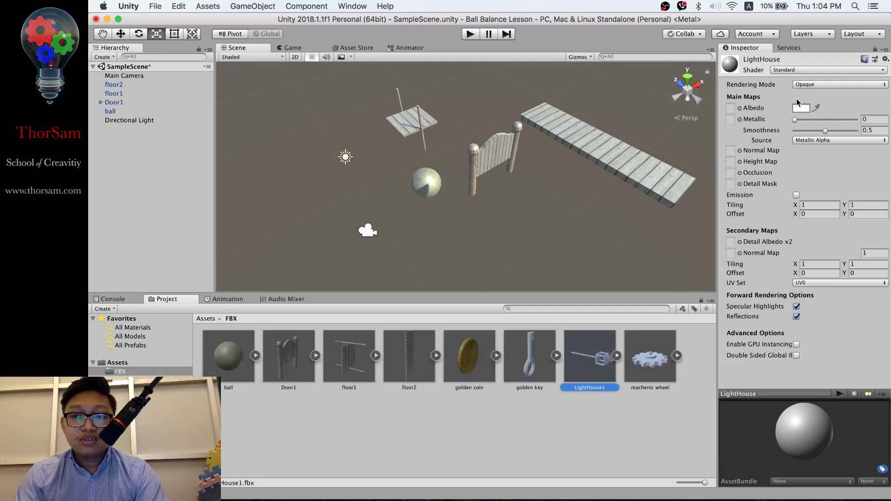
{"action": "left_click", "coordinate": [874, 51]}
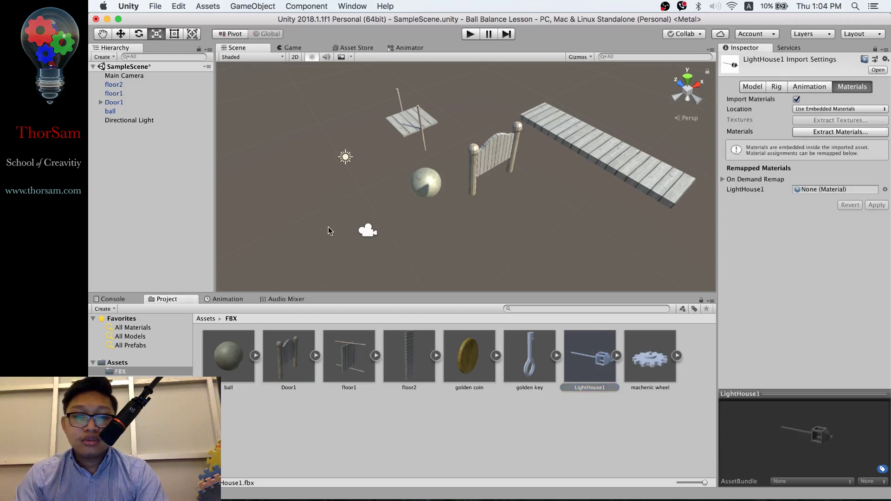
{"action": "left_click", "coordinate": [207, 320]}
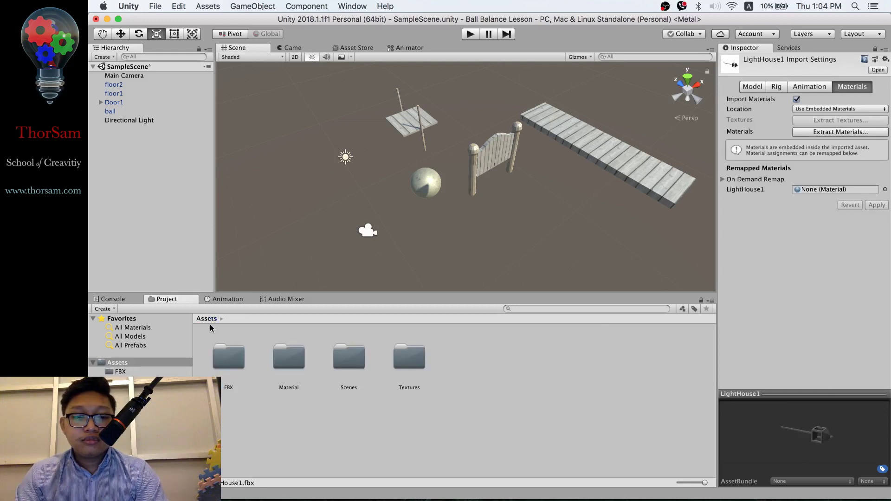
{"action": "double_click", "coordinate": [282, 361]}
{"action": "left_click_drag", "start_coordinate": [524, 362], "coordinate": [830, 189]}
{"action": "left_click", "coordinate": [872, 205]}
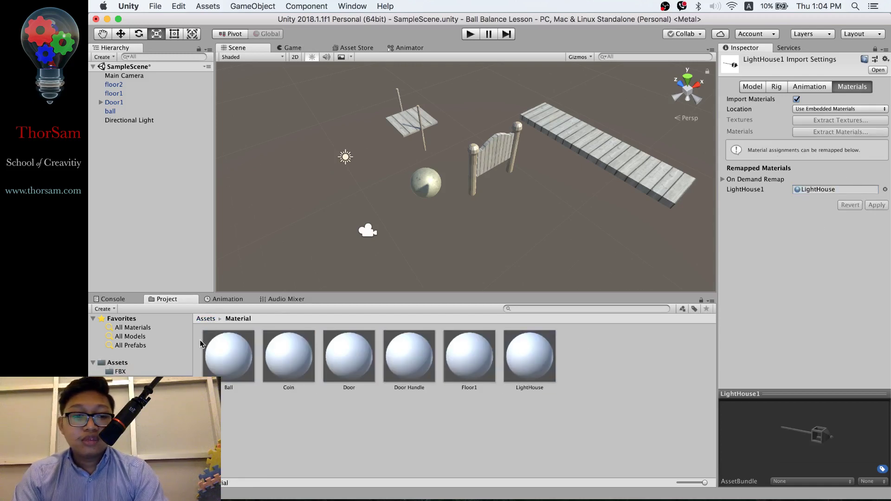
Step: Place the LightHouse1 model in the scene beside the pier
{"action": "left_click", "coordinate": [206, 319]}
{"action": "double_click", "coordinate": [242, 369]}
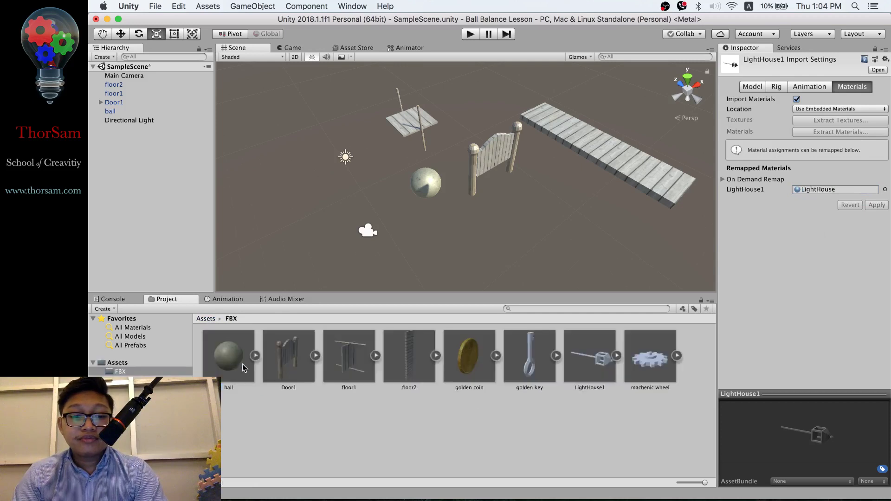
{"action": "left_click", "coordinate": [576, 373]}
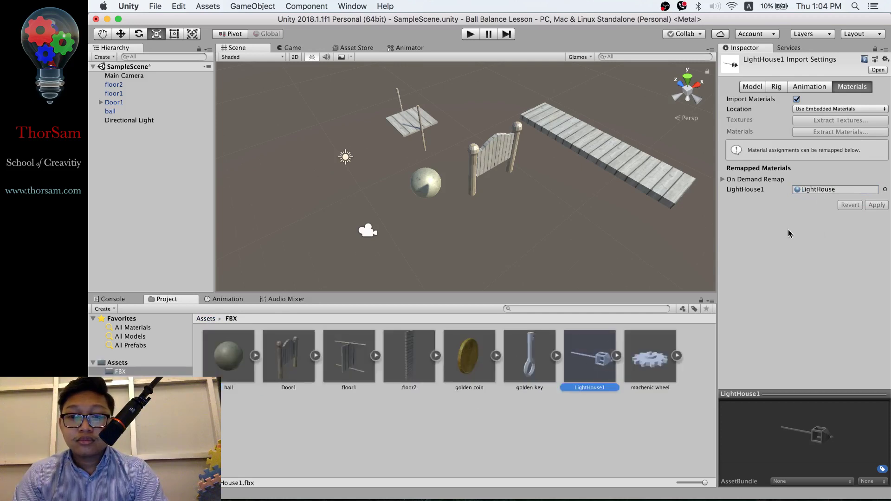
{"action": "left_click_drag", "start_coordinate": [606, 357], "coordinate": [516, 259]}
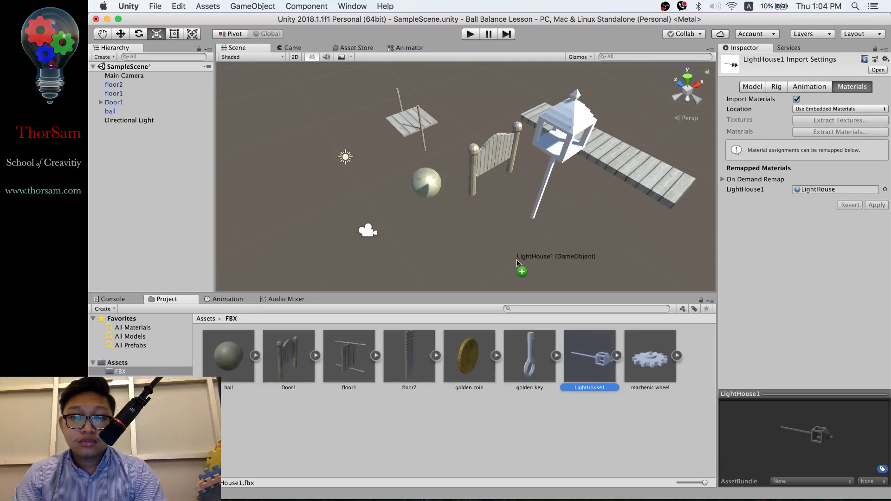
Step: Select the LightHouse material in the Material folder
{"action": "left_click", "coordinate": [203, 320]}
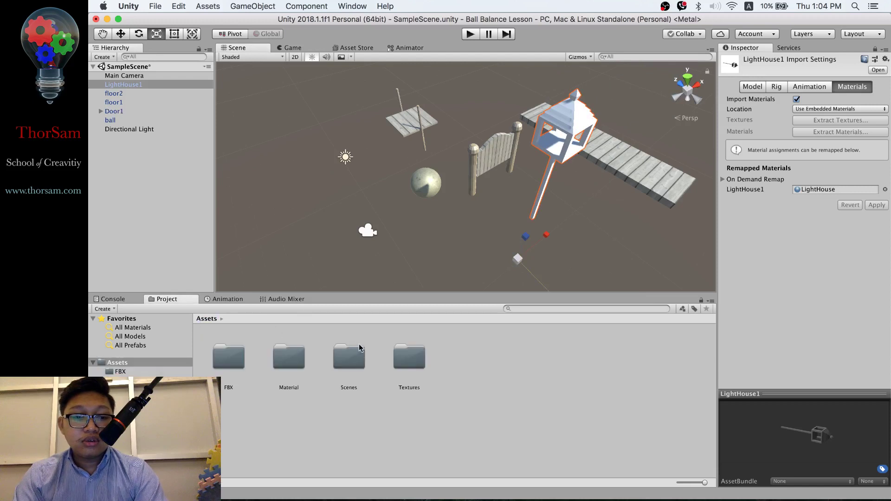
{"action": "left_click", "coordinate": [300, 370]}
{"action": "double_click", "coordinate": [292, 366]}
{"action": "left_click", "coordinate": [546, 357]}
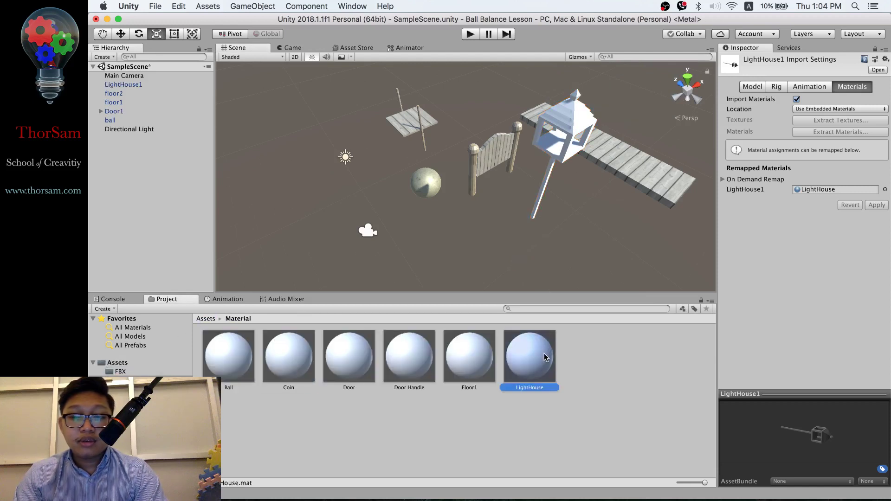
Step: Set the lighthouse1 texture as the LightHouse material's Albedo and frame the lighthouse
{"action": "left_click", "coordinate": [875, 50]}
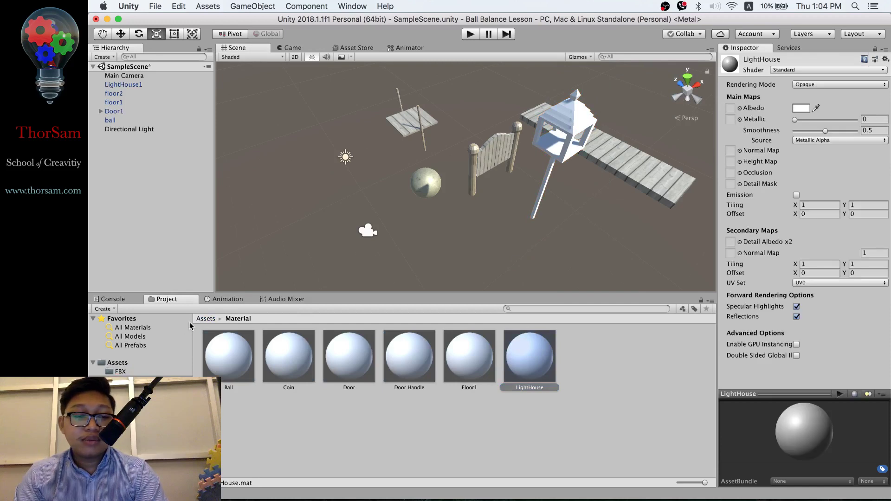
{"action": "left_click", "coordinate": [205, 318]}
{"action": "double_click", "coordinate": [411, 360]}
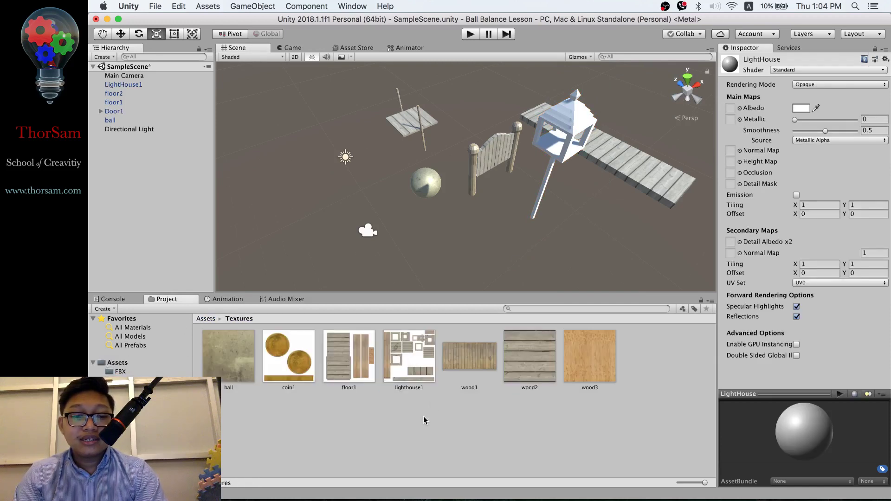
{"action": "left_click_drag", "start_coordinate": [410, 357], "coordinate": [730, 109]}
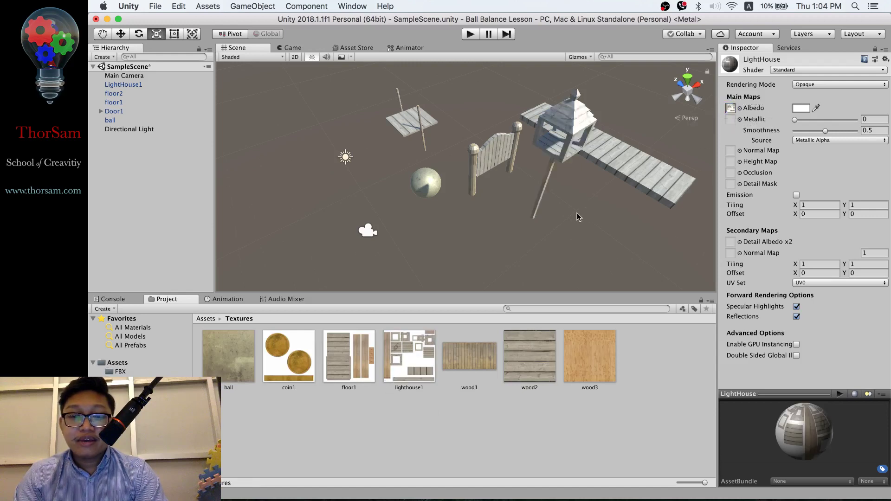
{"action": "middle_click_drag", "start_coordinate": [578, 217], "coordinate": [441, 222]}
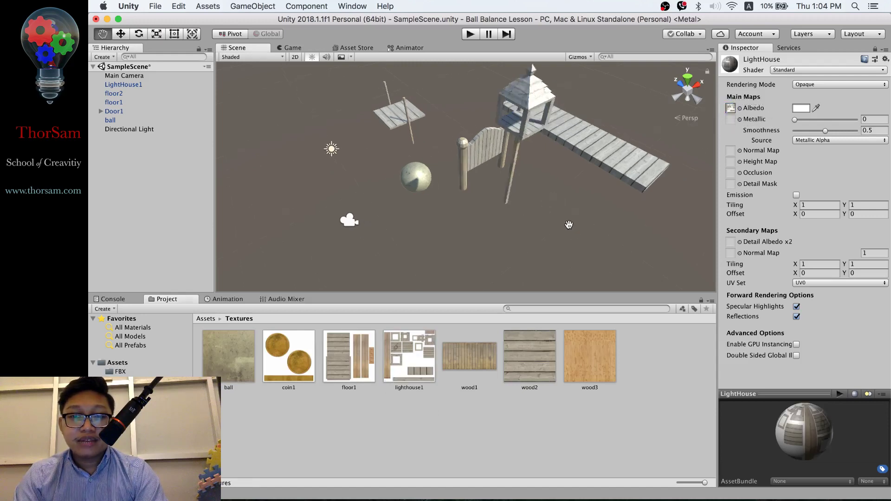
Step: Review the LightHouse1 model's material import settings in the FBX folder
{"action": "left_click", "coordinate": [206, 318]}
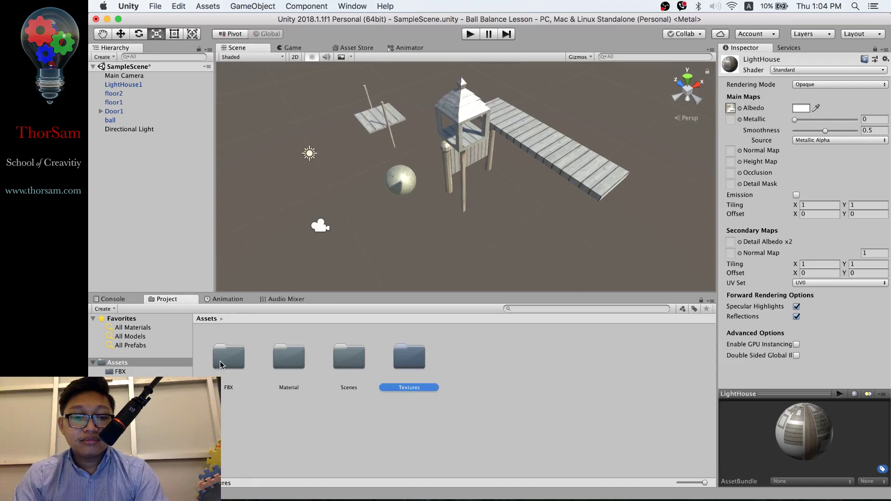
{"action": "double_click", "coordinate": [221, 365]}
{"action": "left_click", "coordinate": [592, 361]}
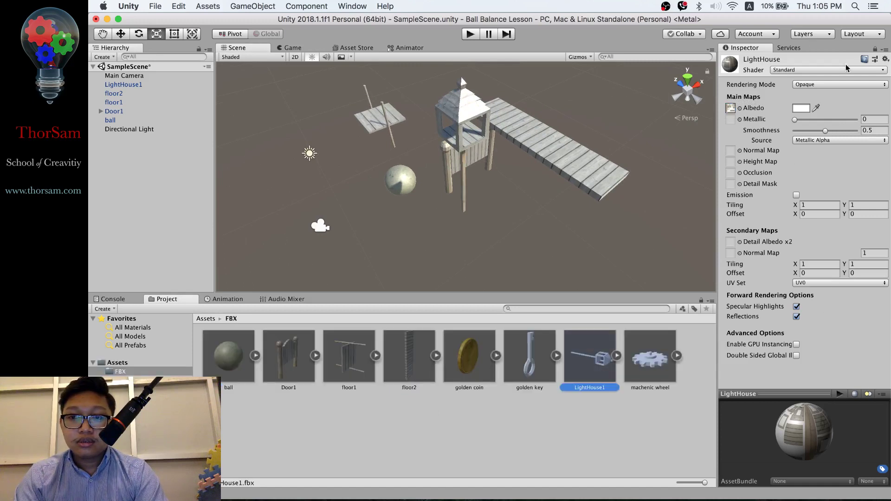
{"action": "left_click", "coordinate": [875, 50]}
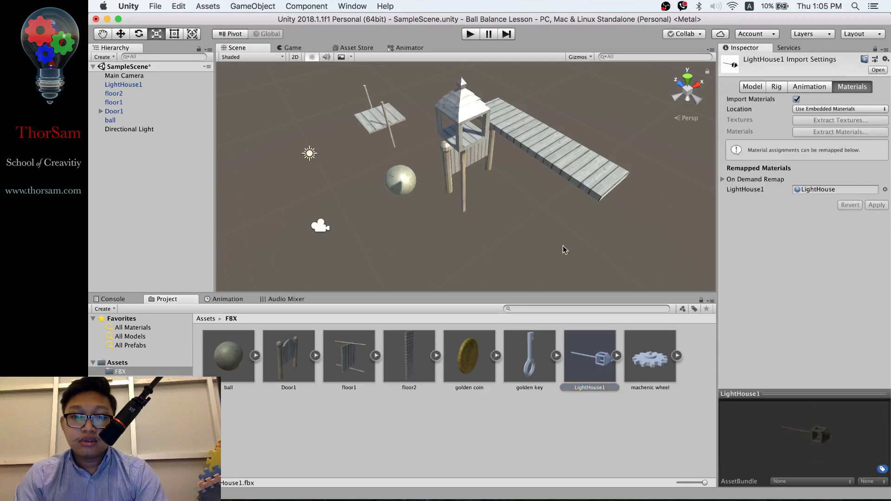
Step: Create a new material named Key in the Material folder for the golden key
{"action": "left_click", "coordinate": [553, 356]}
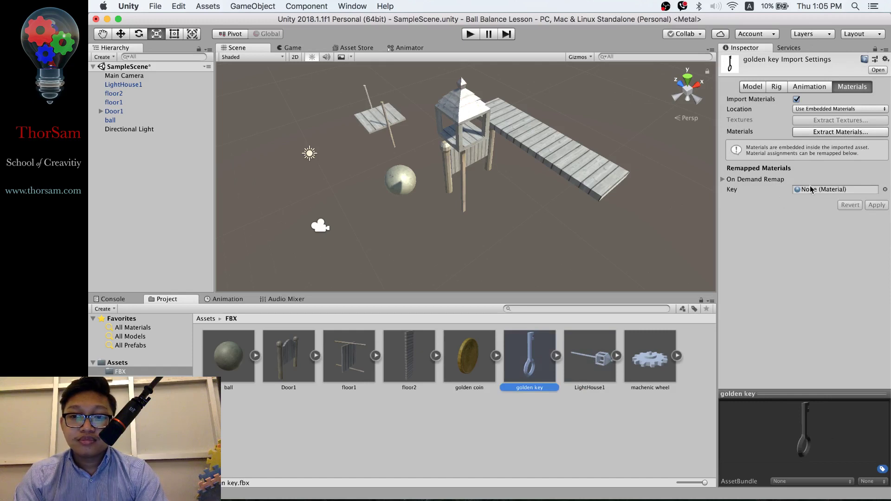
{"action": "left_click", "coordinate": [204, 319]}
{"action": "double_click", "coordinate": [289, 358]}
{"action": "right_click", "coordinate": [565, 412]}
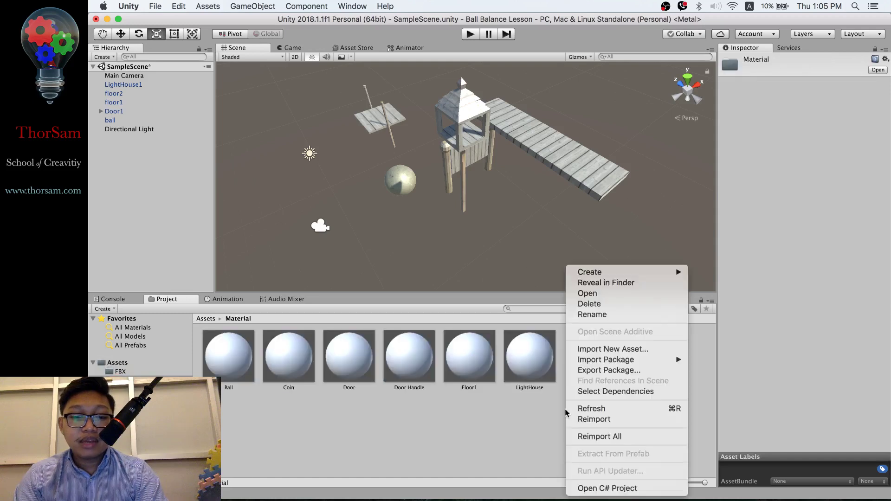
{"action": "mouse_move", "coordinate": [637, 274]}
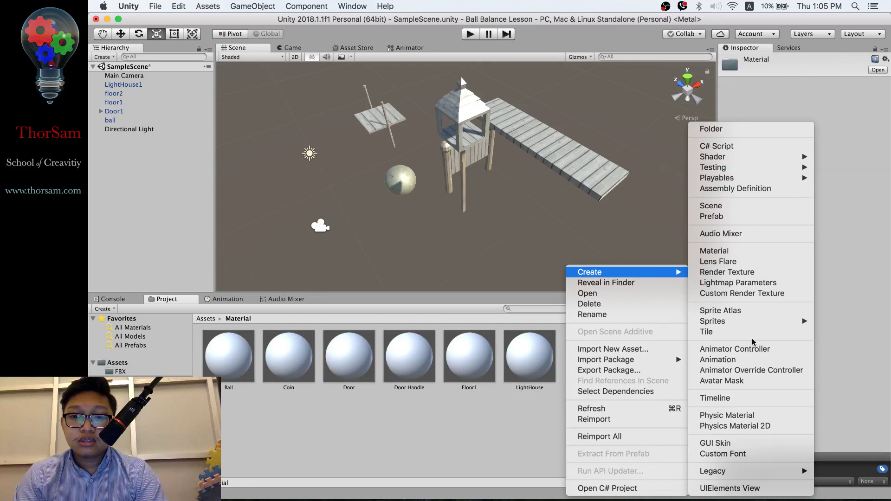
{"action": "left_click", "coordinate": [743, 257]}
{"action": "type", "text": "Key"}
{"action": "key", "text": "Return"}
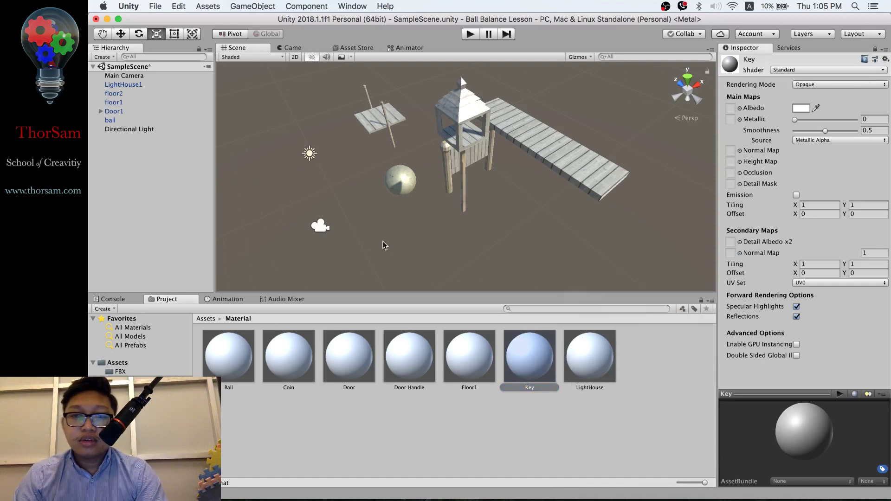
Step: Browse the Textures folder, then return to Material and select the Key material
{"action": "left_click", "coordinate": [207, 320]}
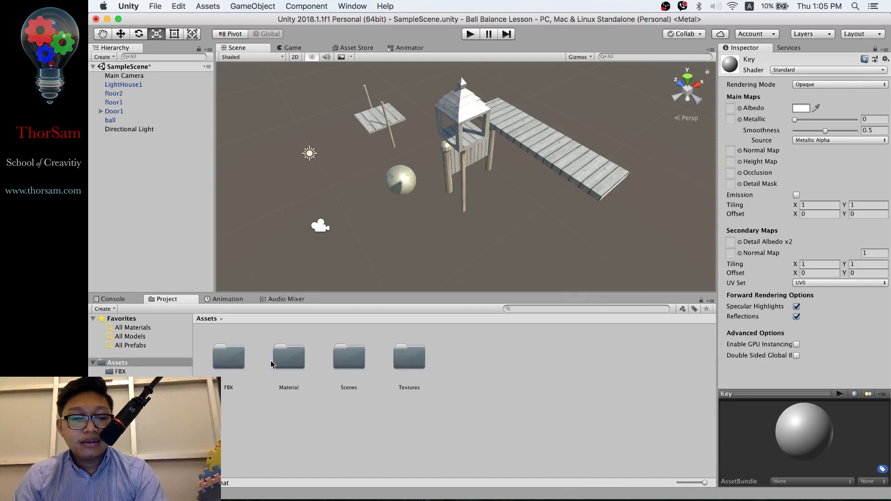
{"action": "double_click", "coordinate": [409, 365]}
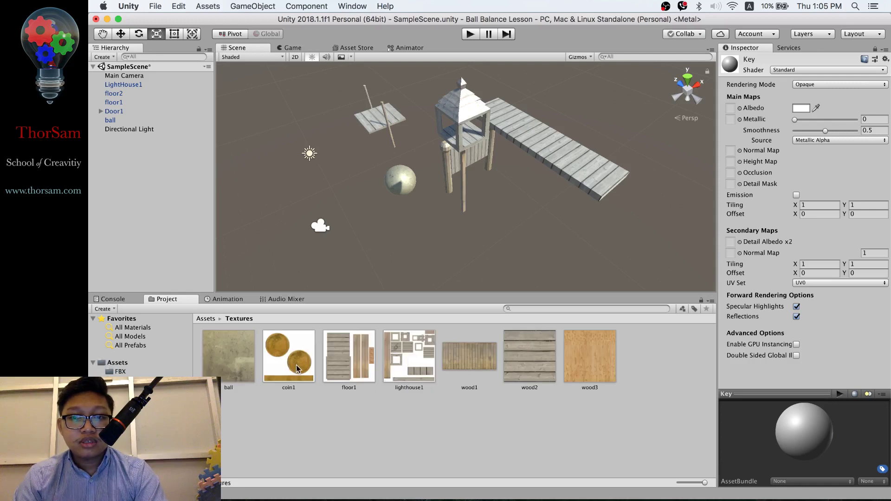
{"action": "left_click", "coordinate": [206, 318]}
{"action": "left_click", "coordinate": [281, 361]}
{"action": "double_click", "coordinate": [281, 361]}
{"action": "left_click", "coordinate": [546, 369]}
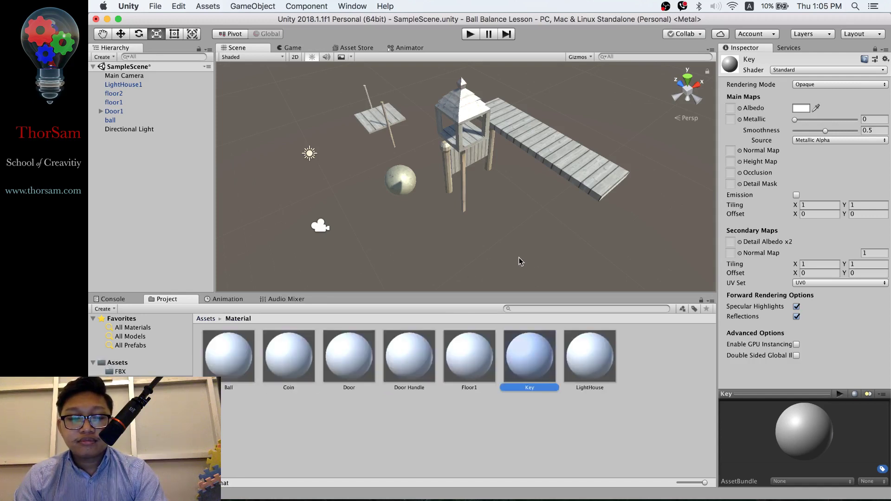
Step: Look at the project's asset files in Finder, then return to Unity
{"action": "mouse_move", "coordinate": [534, 499]}
{"action": "left_click", "coordinate": [230, 487]}
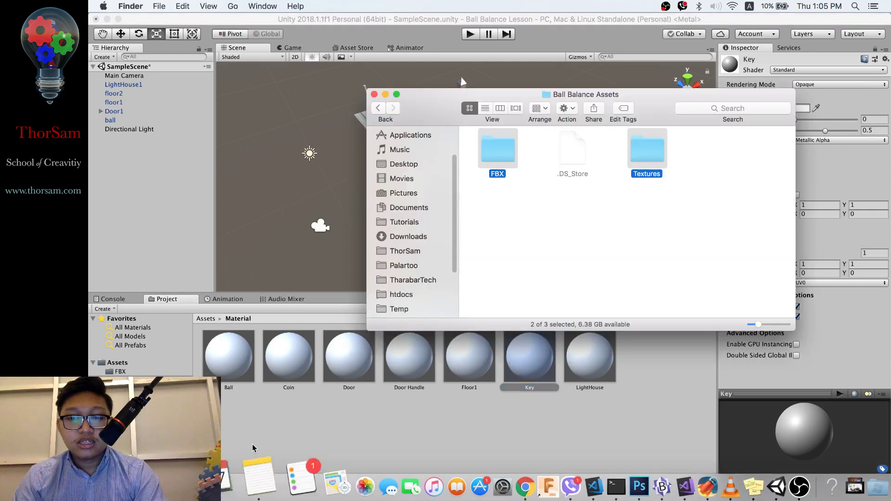
{"action": "left_click", "coordinate": [420, 253]}
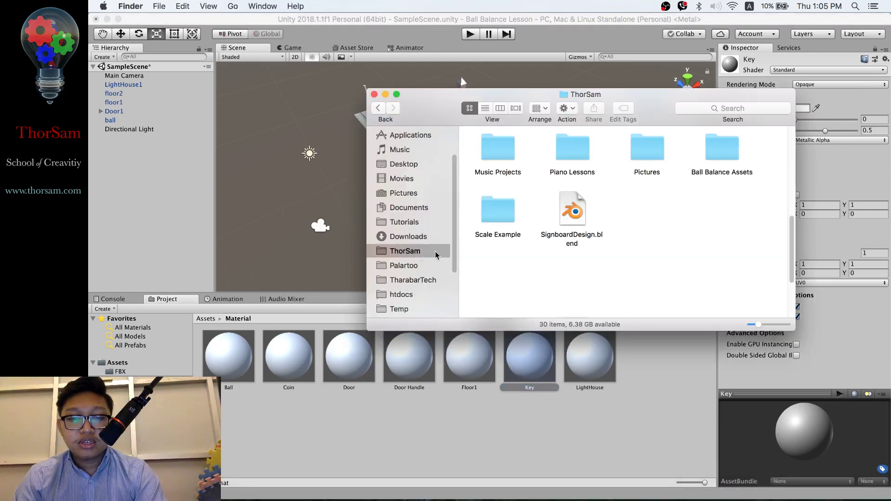
{"action": "left_click", "coordinate": [671, 391]}
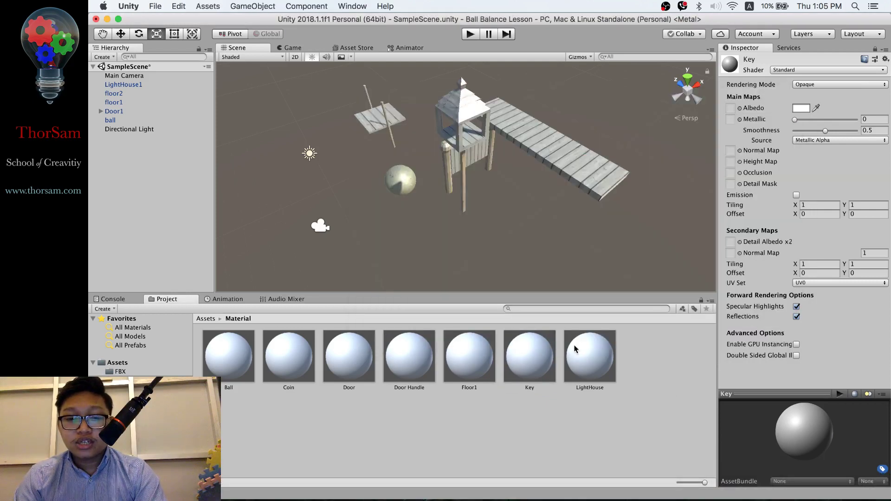
Step: Give the Key material a bright yellow FFFD00 albedo and Metallic 0.645
{"action": "left_click", "coordinate": [525, 358]}
{"action": "left_click", "coordinate": [800, 108]}
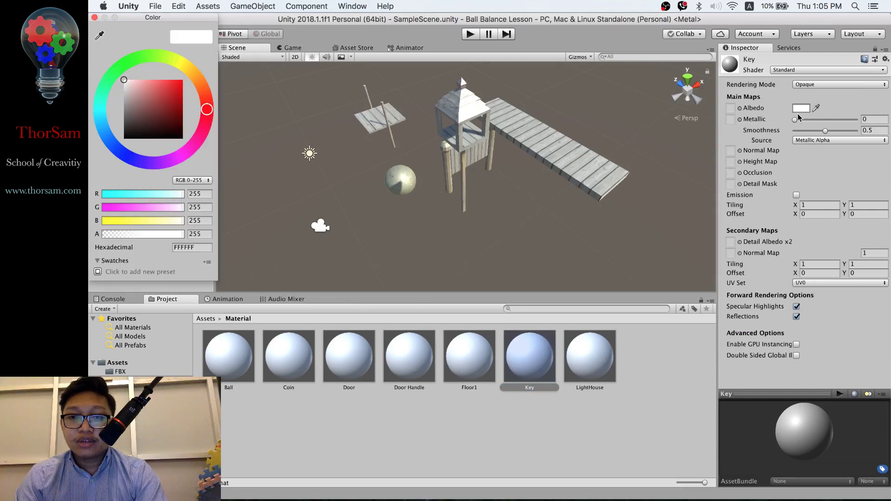
{"action": "left_click", "coordinate": [179, 68]}
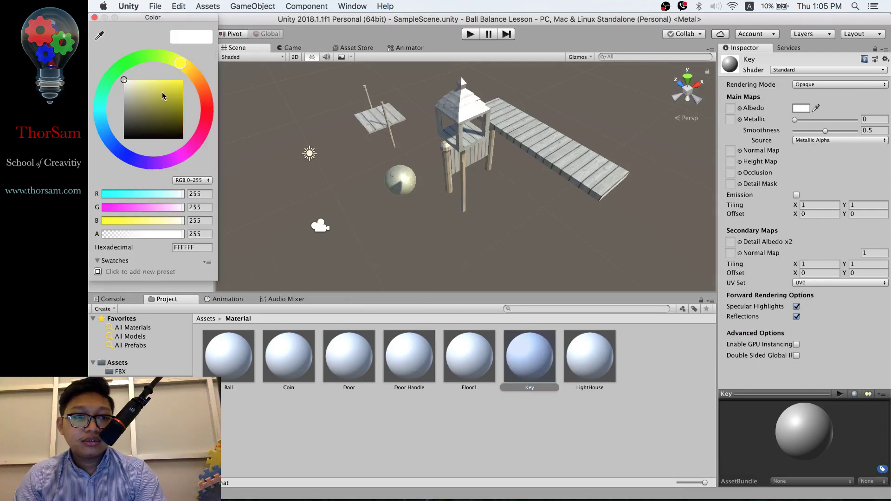
{"action": "left_click_drag", "start_coordinate": [166, 94], "coordinate": [183, 79]}
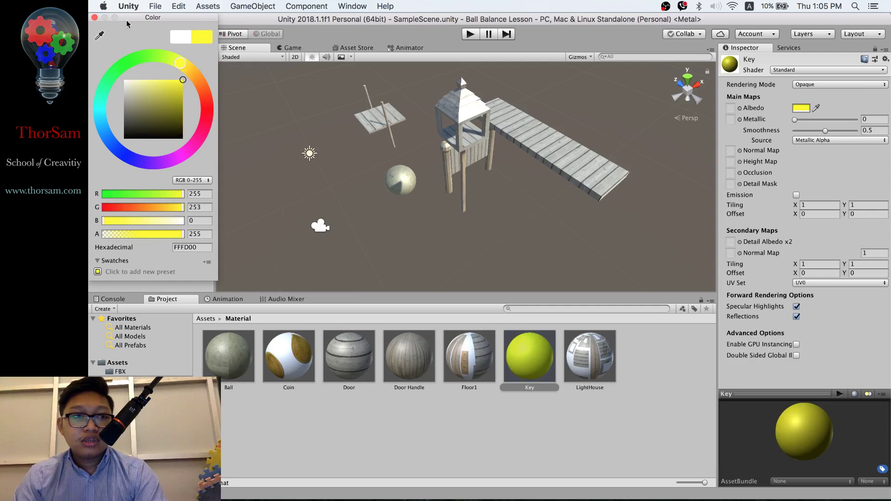
{"action": "left_click", "coordinate": [95, 19]}
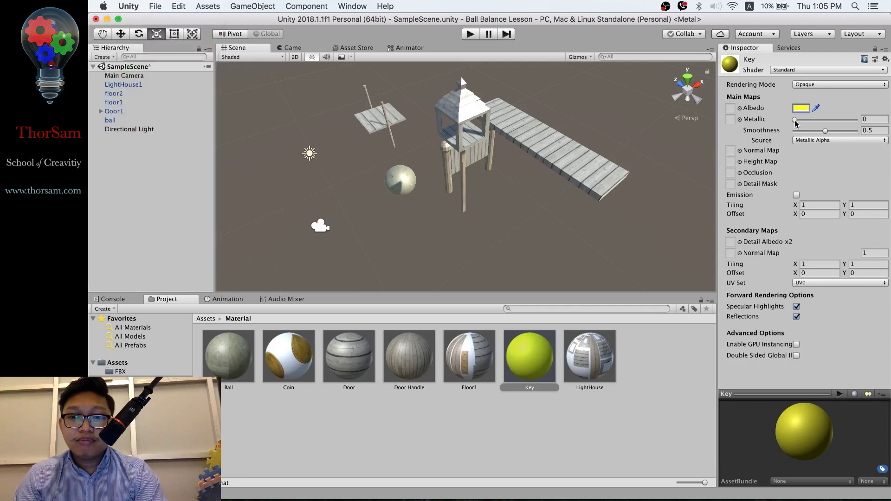
{"action": "left_click_drag", "start_coordinate": [795, 119], "coordinate": [834, 120]}
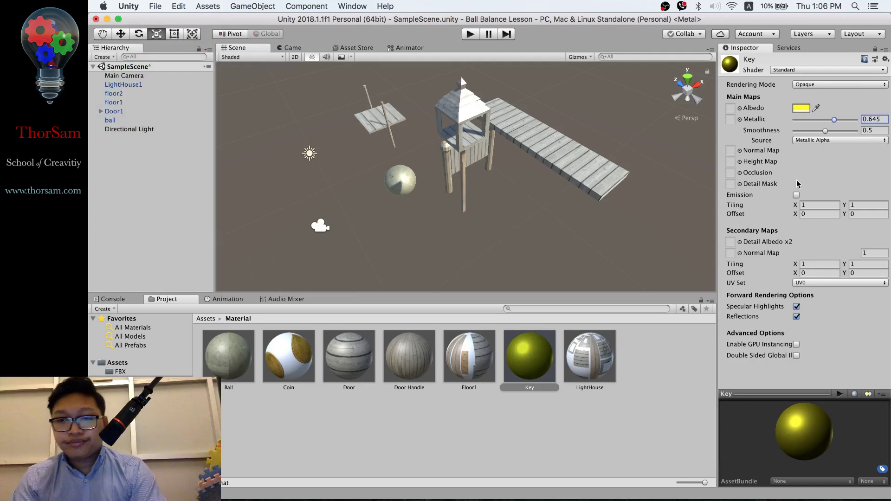
Step: Try Emission on the Key material, pick no texture, and switch Emission off
{"action": "left_click", "coordinate": [797, 195]}
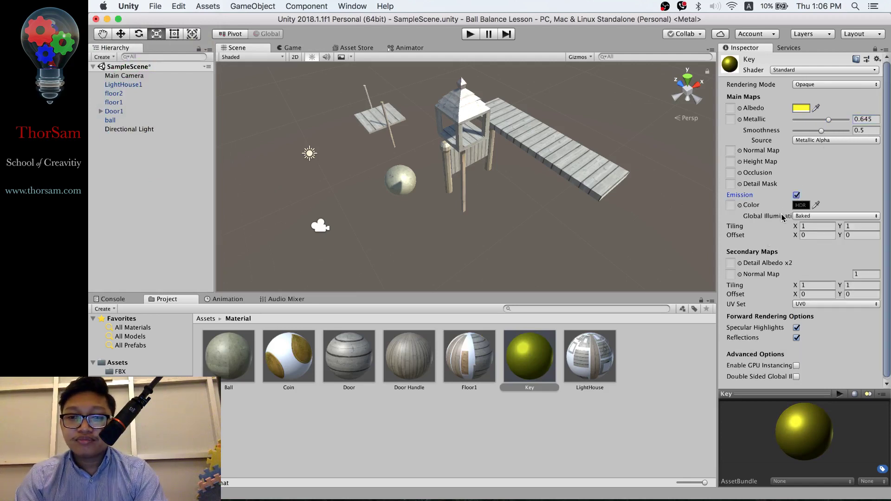
{"action": "left_click", "coordinate": [731, 207]}
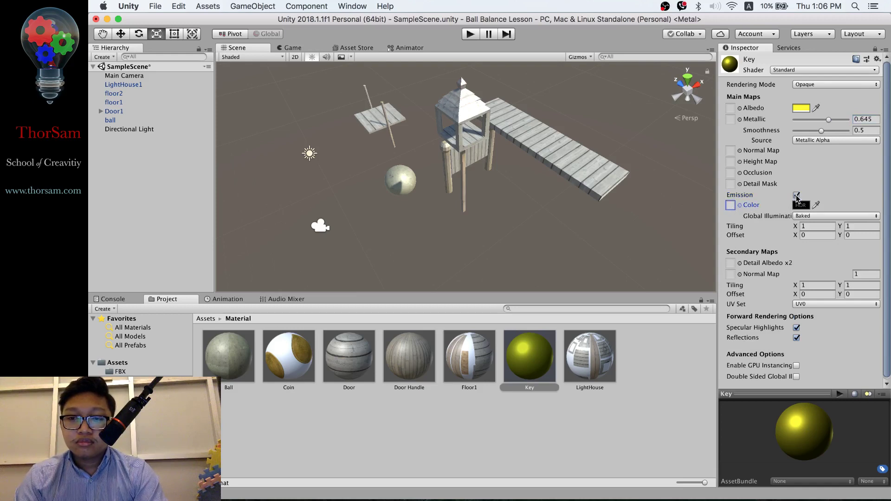
{"action": "left_click", "coordinate": [739, 205]}
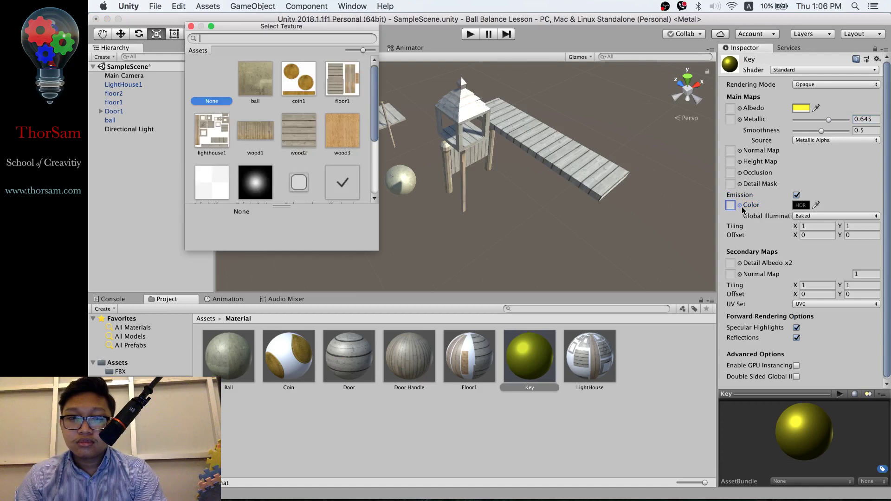
{"action": "scroll", "coordinate": [283, 126], "scroll_direction": "down", "scroll_amount": 5}
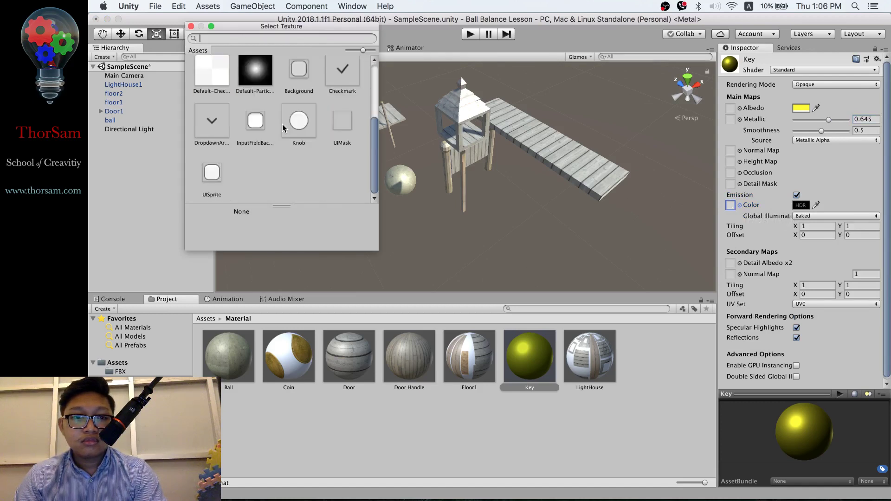
{"action": "left_click", "coordinate": [191, 26]}
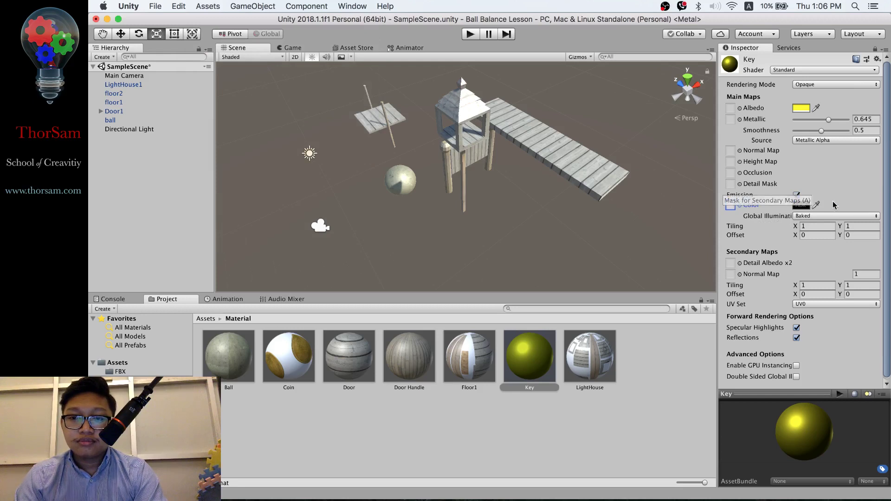
{"action": "left_click", "coordinate": [797, 196]}
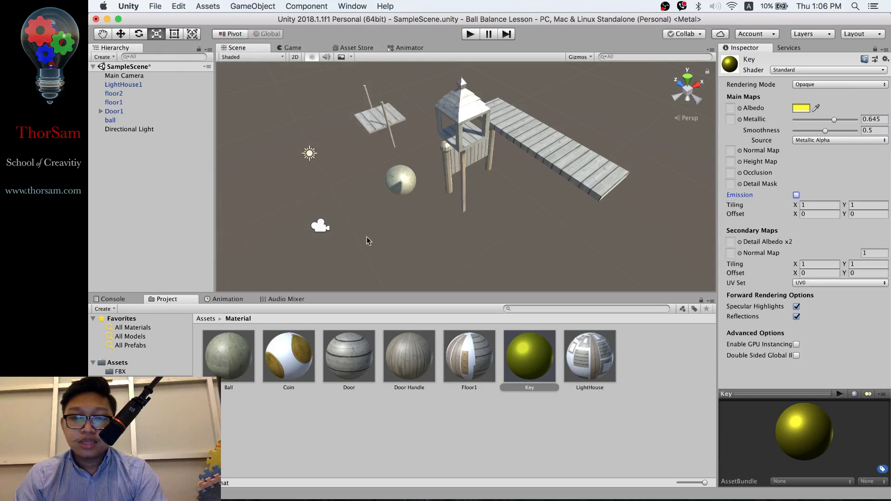
Step: Remap the golden key model's material slot to the Key material and apply it
{"action": "left_click", "coordinate": [207, 318]}
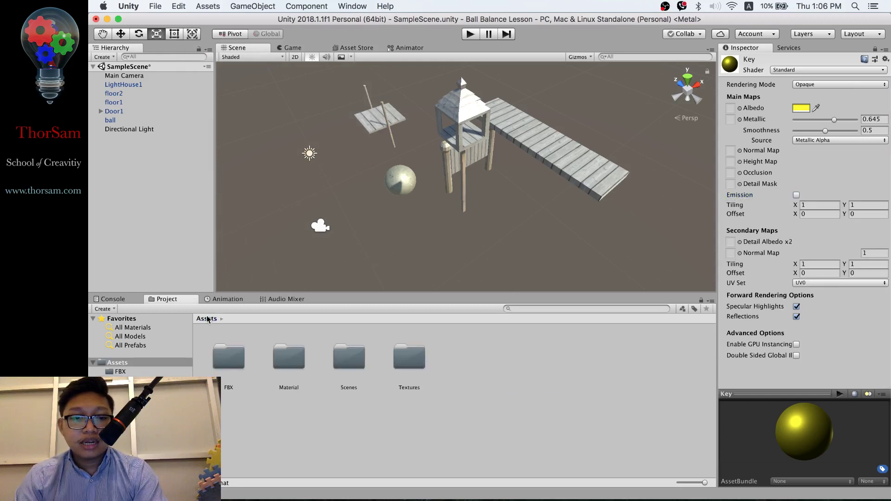
{"action": "double_click", "coordinate": [237, 355]}
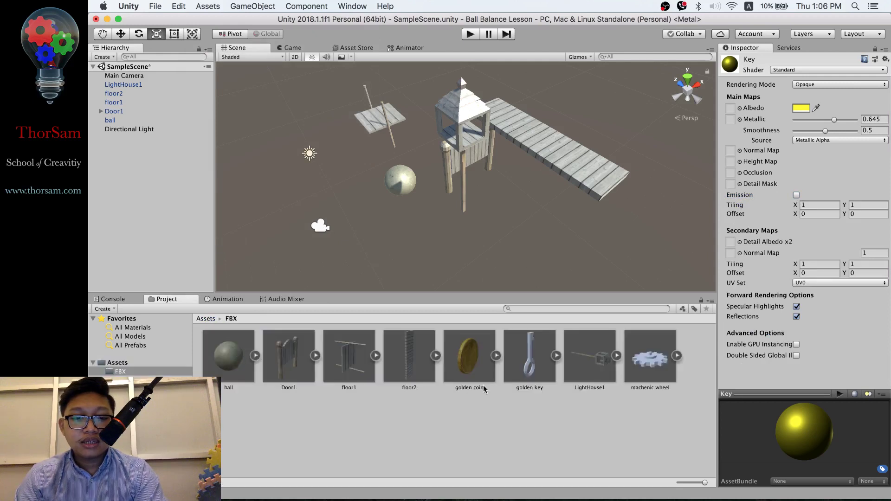
{"action": "left_click", "coordinate": [541, 364]}
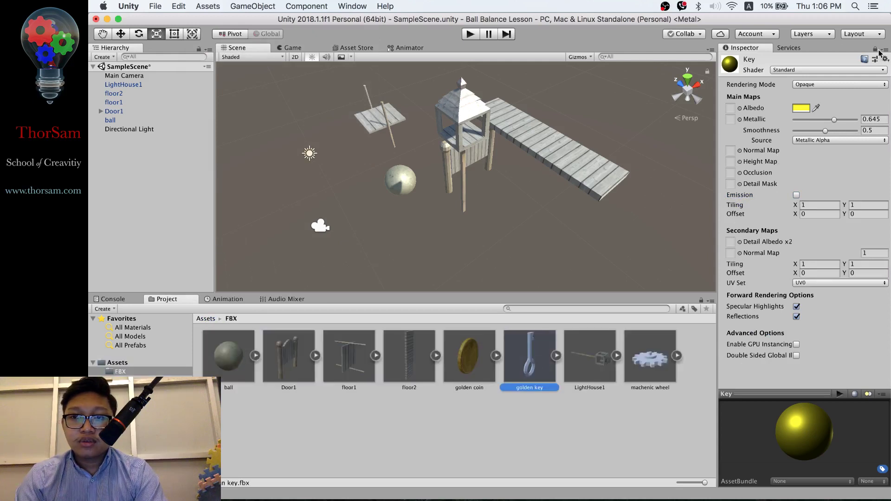
{"action": "left_click", "coordinate": [206, 319]}
{"action": "double_click", "coordinate": [297, 363]}
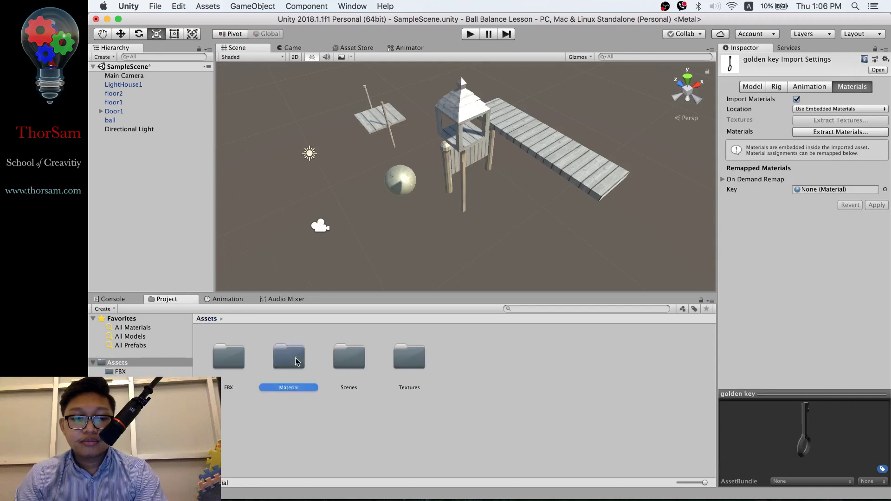
{"action": "left_click_drag", "start_coordinate": [561, 343], "coordinate": [835, 189]}
{"action": "left_click", "coordinate": [205, 318]}
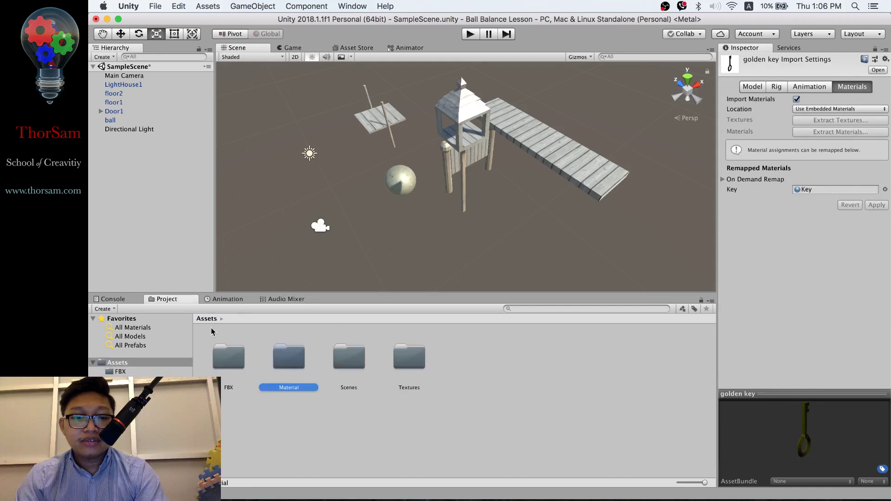
Step: Place the golden key model in the scene beside the ball
{"action": "double_click", "coordinate": [221, 359]}
{"action": "left_click_drag", "start_coordinate": [529, 354], "coordinate": [351, 189]}
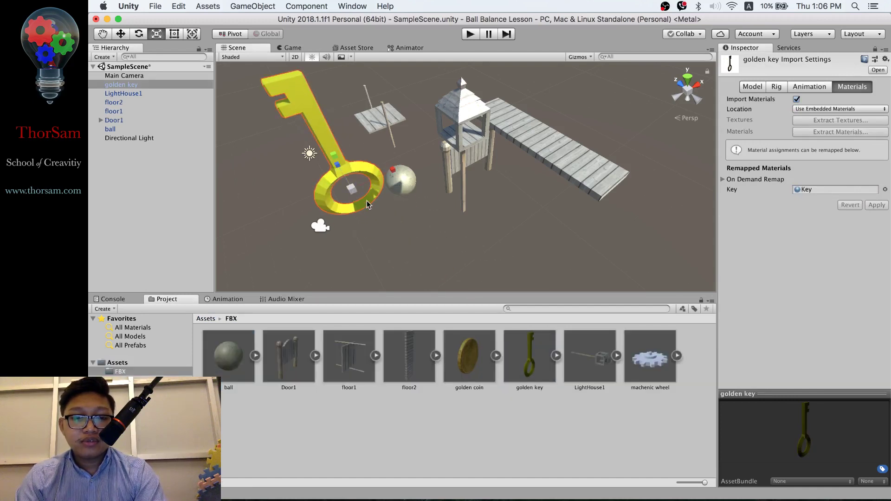
{"action": "middle_click_drag", "start_coordinate": [332, 221], "coordinate": [330, 234]}
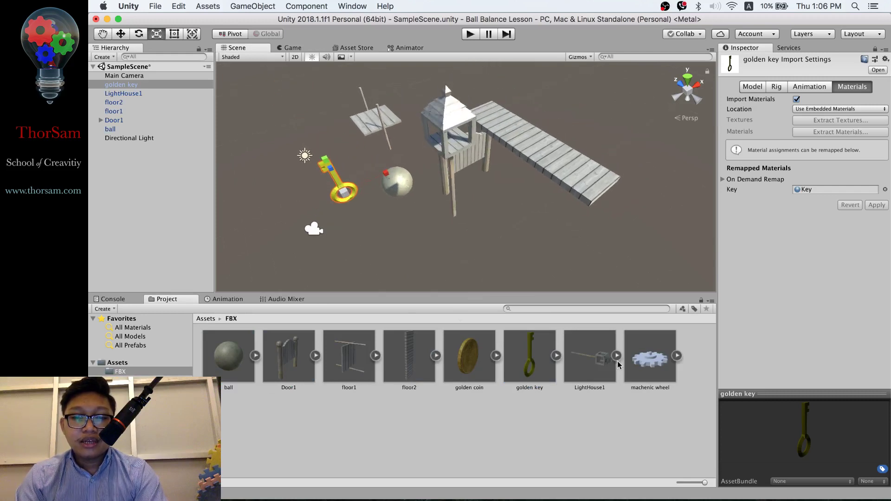
{"action": "left_click", "coordinate": [650, 359]}
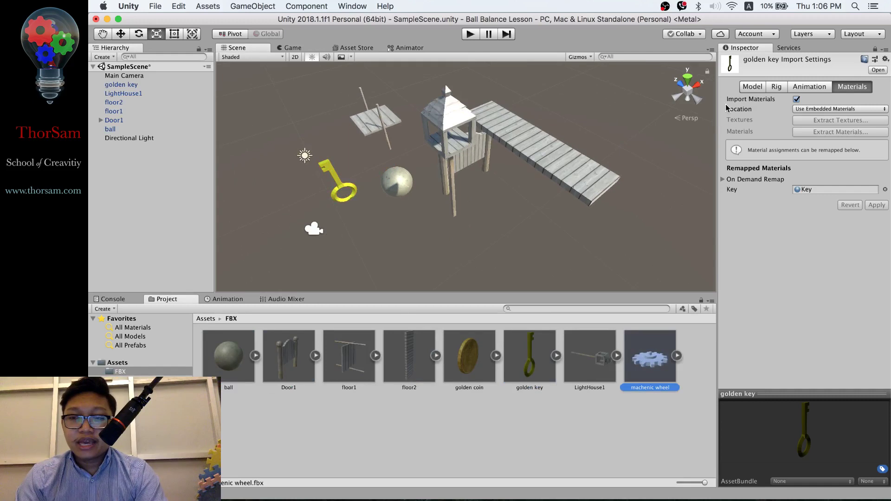
{"action": "left_click", "coordinate": [205, 319]}
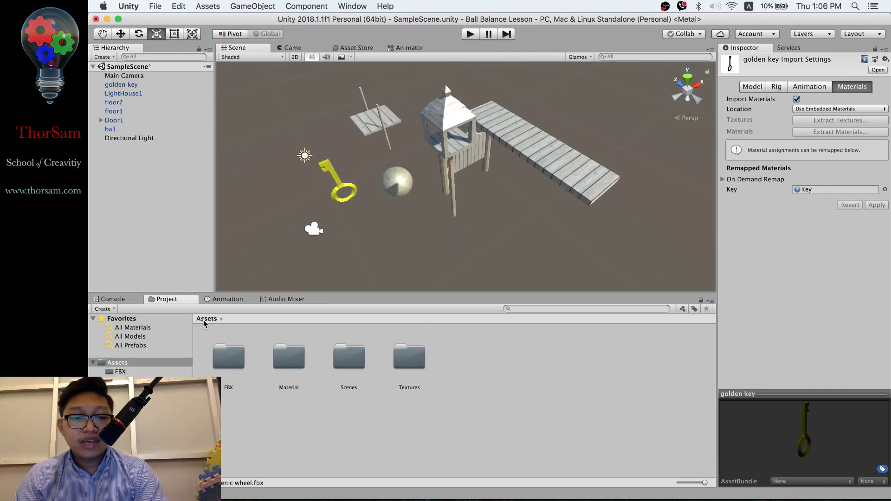
Step: Inspect the machenic wheel's unassigned Metal Machenic and Wooden Machenic material slots
{"action": "double_click", "coordinate": [288, 360]}
{"action": "right_click", "coordinate": [651, 369]}
{"action": "left_click", "coordinate": [392, 432]}
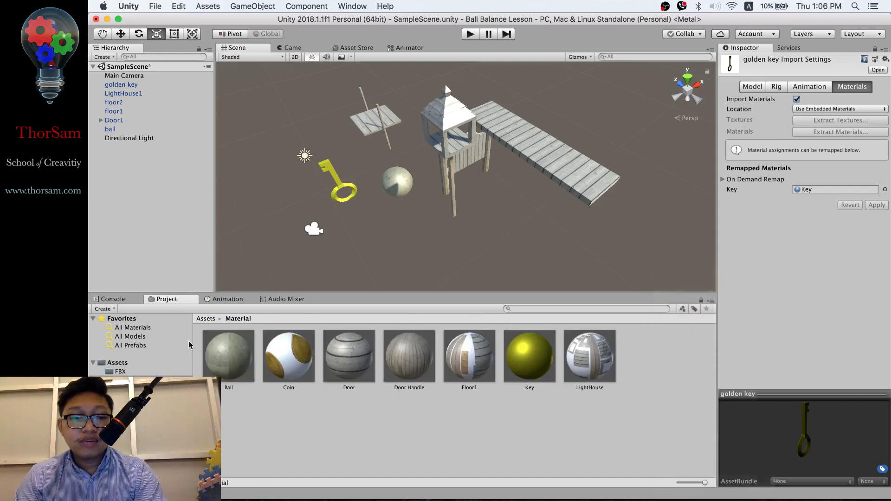
{"action": "left_click", "coordinate": [205, 319]}
{"action": "double_click", "coordinate": [228, 355]}
{"action": "left_click", "coordinate": [643, 360]}
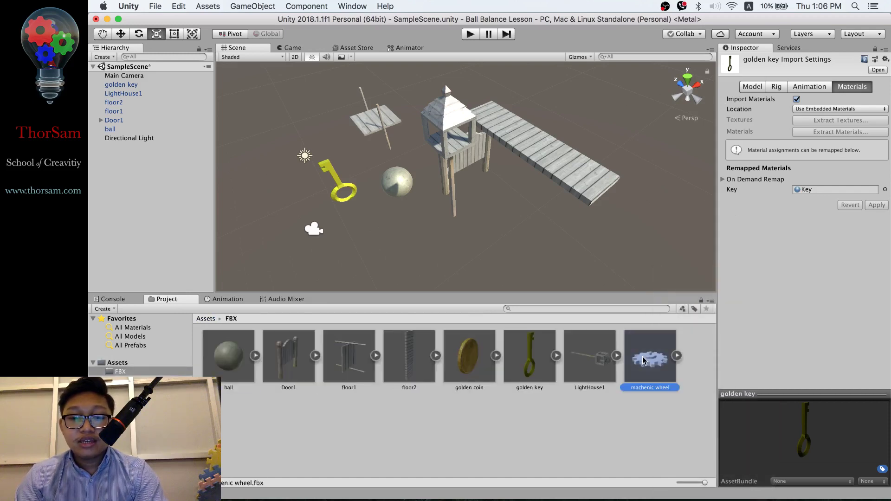
{"action": "left_click", "coordinate": [860, 49]}
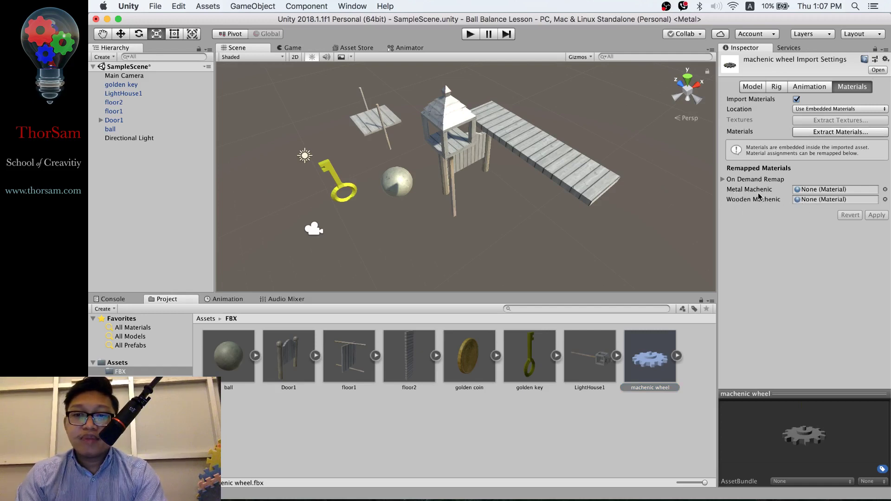
{"action": "left_click", "coordinate": [586, 405]}
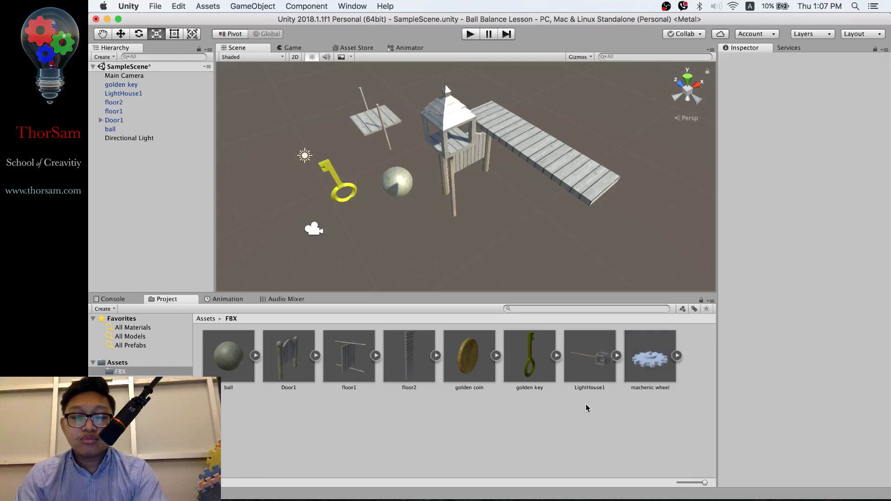
{"action": "left_click", "coordinate": [205, 319]}
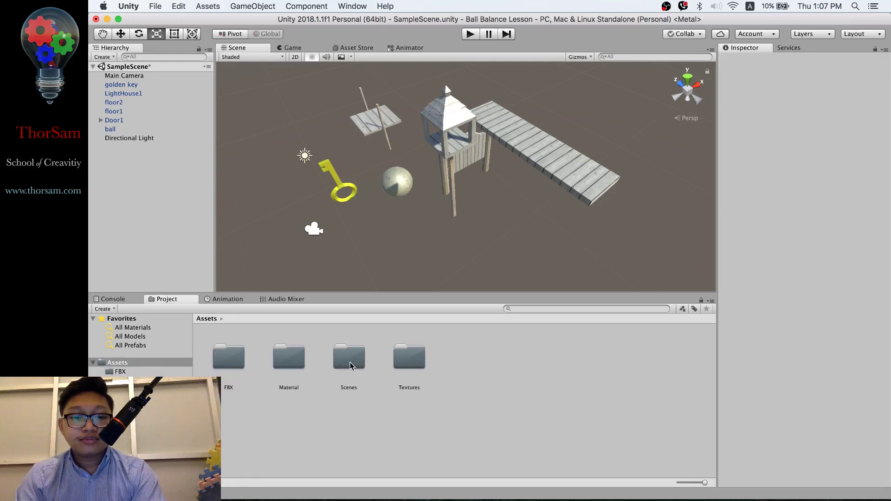
{"action": "left_click", "coordinate": [408, 366]}
Step: Create a new material named Gear Wood in the Material folder
{"action": "double_click", "coordinate": [294, 361]}
{"action": "right_click", "coordinate": [510, 429]}
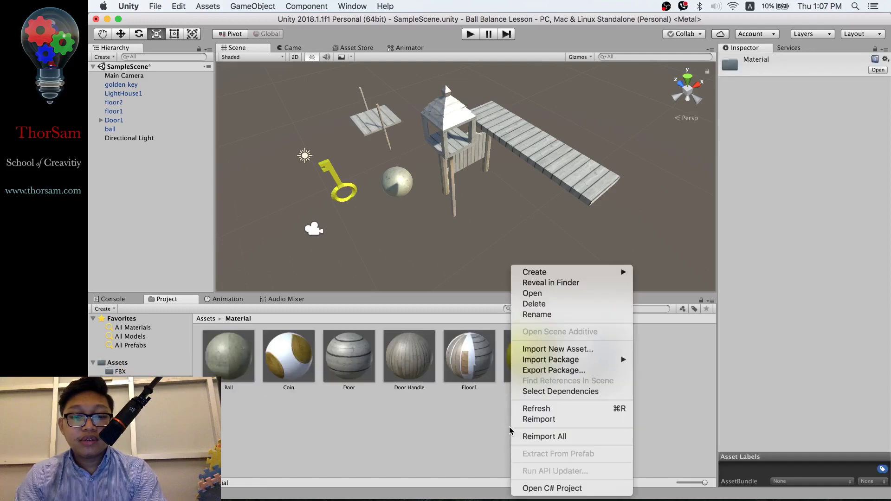
{"action": "mouse_move", "coordinate": [623, 273]}
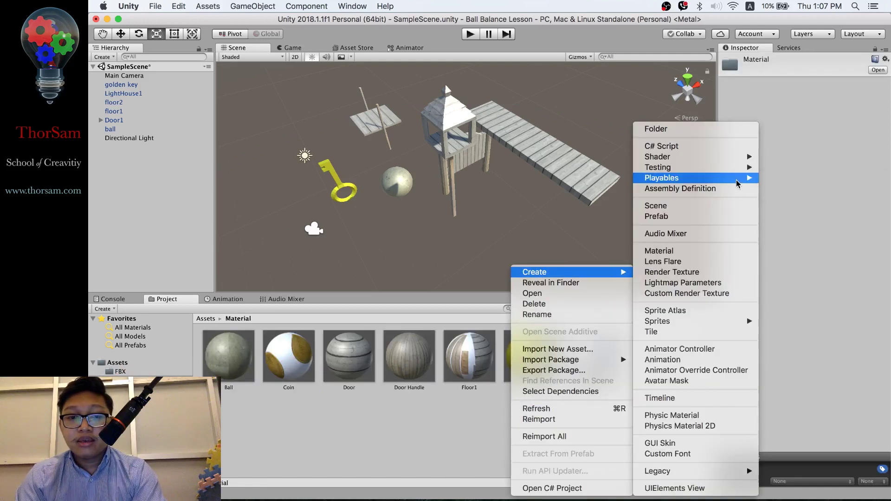
{"action": "mouse_move", "coordinate": [738, 184]}
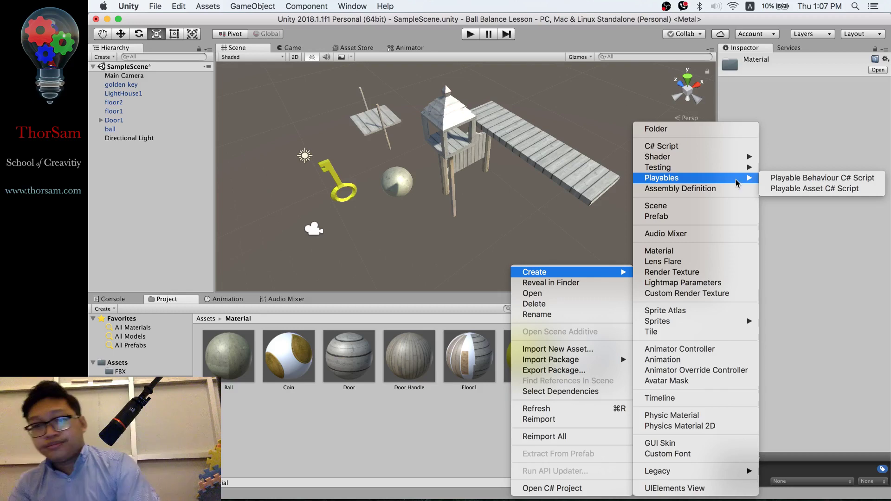
{"action": "left_click", "coordinate": [716, 255]}
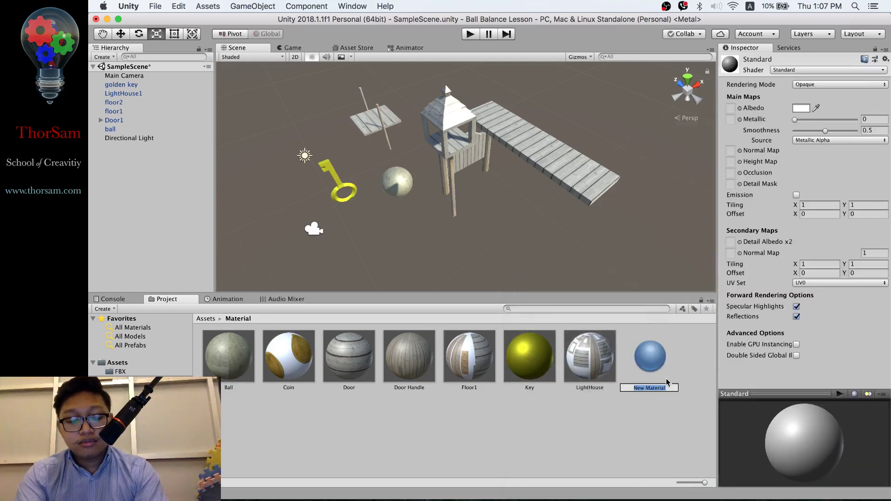
{"action": "type", "text": "Gear Wood"}
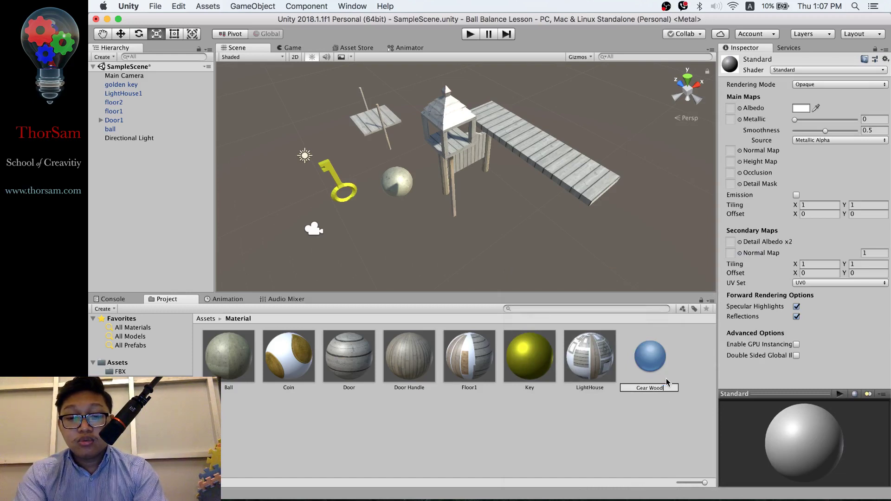
{"action": "key", "text": "Return"}
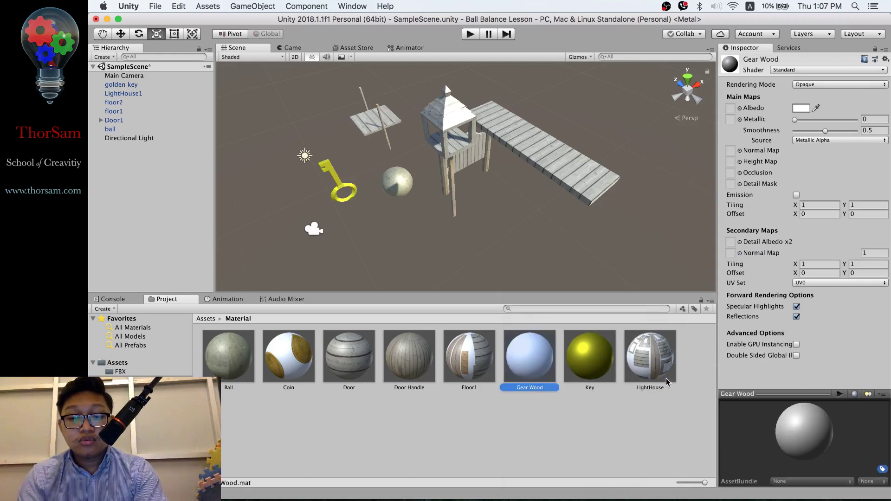
{"action": "left_click", "coordinate": [603, 422]}
Step: Create a second material named Gear Metal and select Gear Wood
{"action": "right_click", "coordinate": [648, 459]}
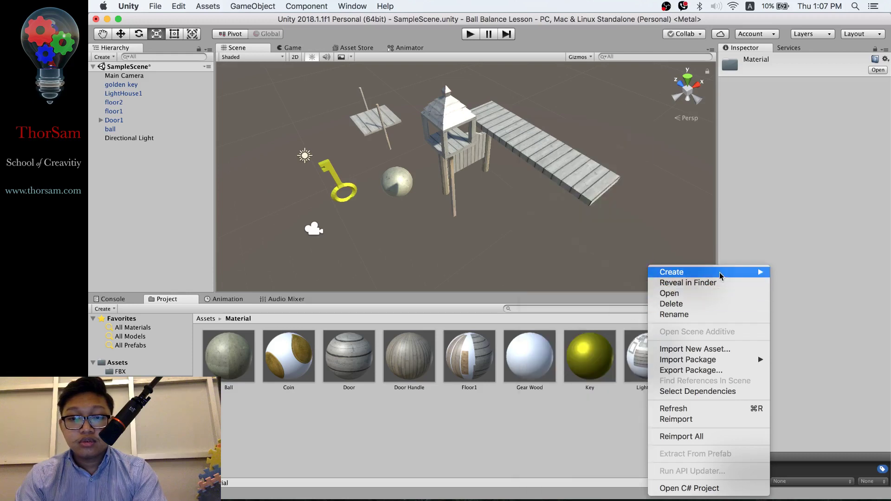
{"action": "mouse_move", "coordinate": [719, 272]}
{"action": "left_click", "coordinate": [600, 254]}
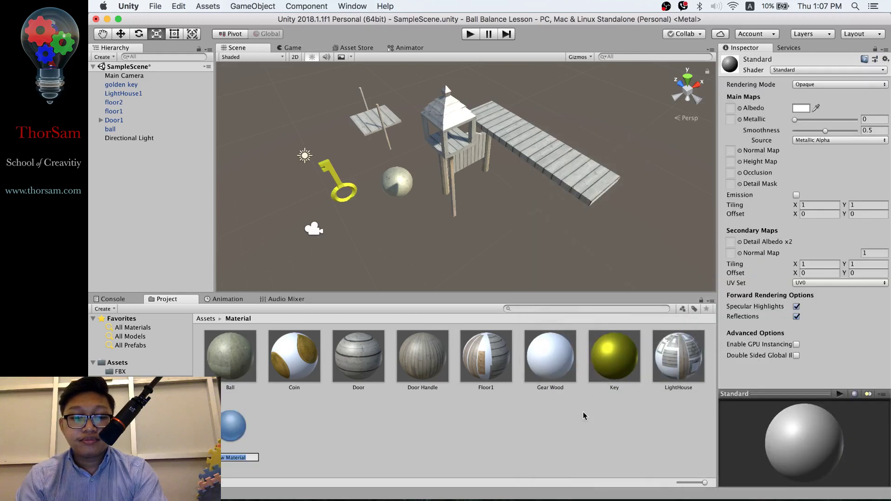
{"action": "type", "text": "C"}
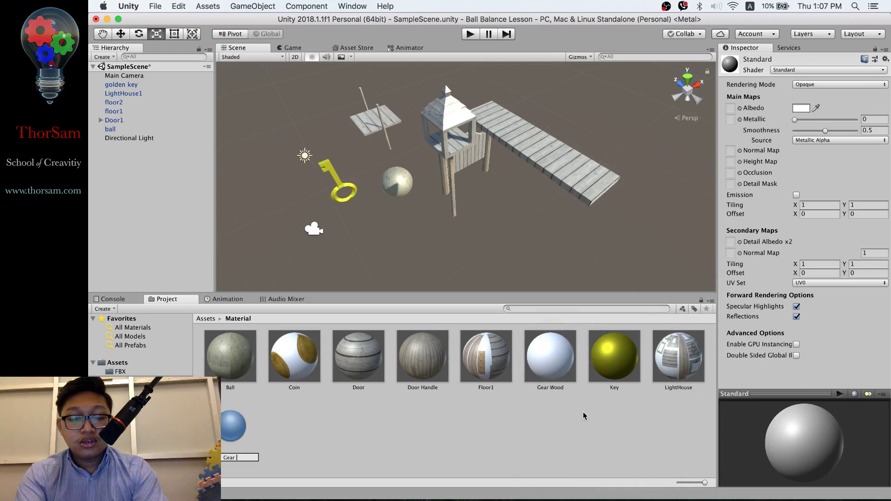
{"action": "type", "text": "tal"}
{"action": "key", "text": "Return"}
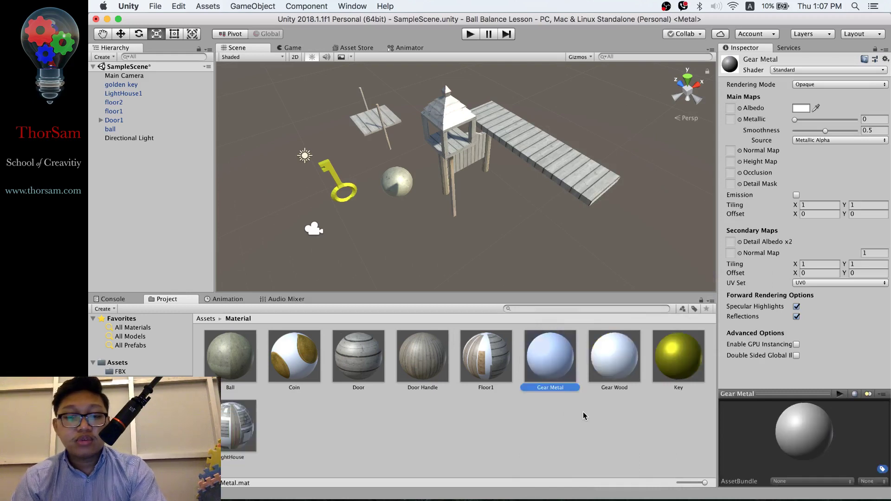
{"action": "left_click", "coordinate": [629, 360]}
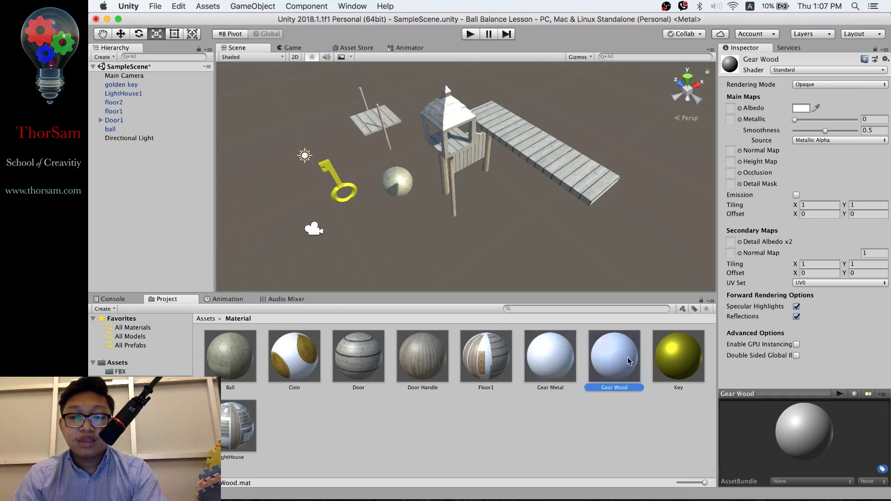
Step: Set the wood3 texture as Gear Wood's Albedo
{"action": "left_click", "coordinate": [821, 97]}
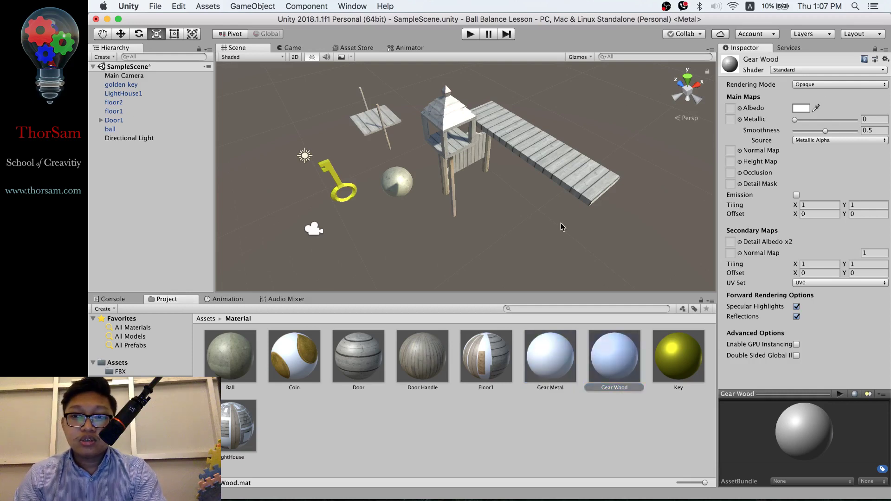
{"action": "left_click", "coordinate": [209, 319]}
{"action": "double_click", "coordinate": [415, 360]}
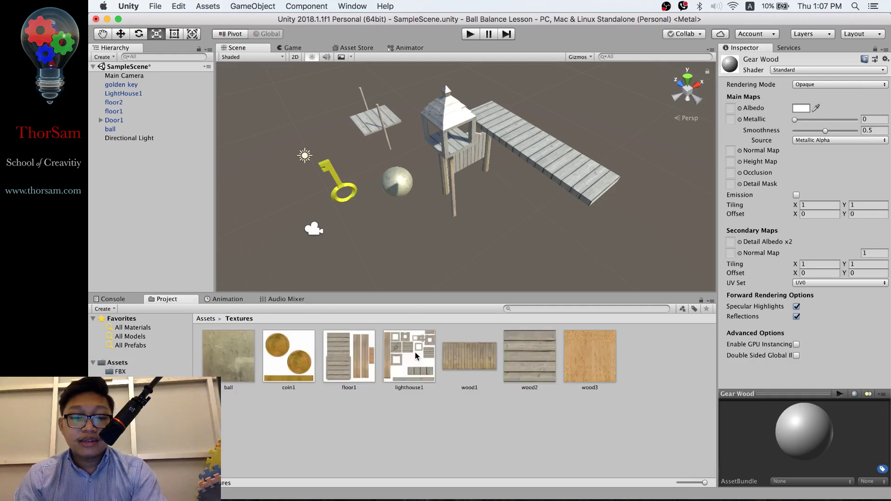
{"action": "left_click_drag", "start_coordinate": [590, 356], "coordinate": [730, 109]}
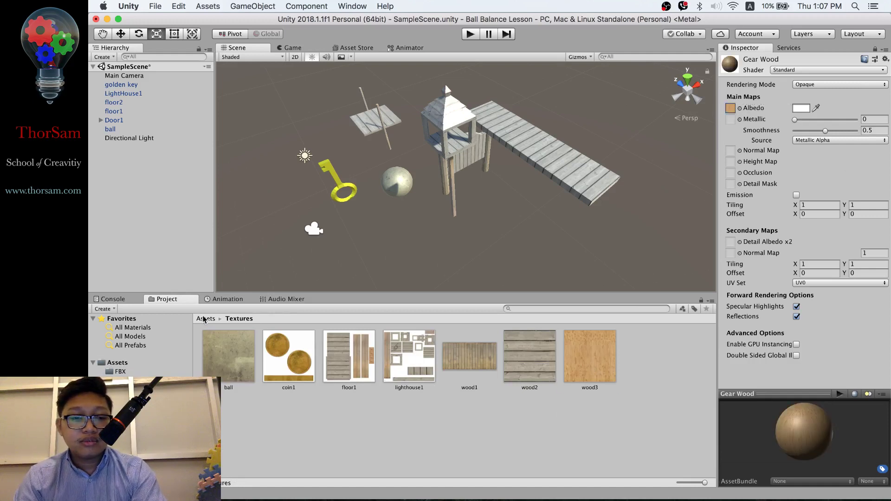
Step: Keep Gear Metal's albedo white and set Metallic 0.764 and Smoothness 0.636
{"action": "left_click", "coordinate": [204, 319]}
{"action": "double_click", "coordinate": [293, 364]}
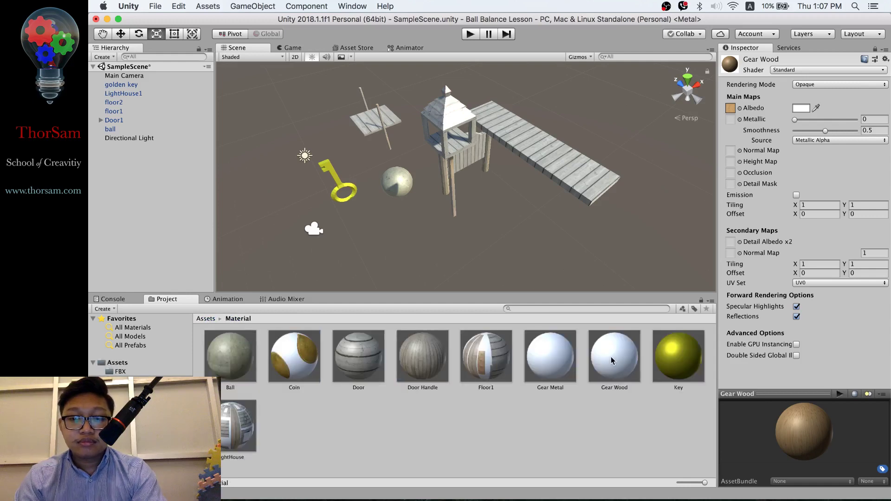
{"action": "left_click", "coordinate": [567, 360]}
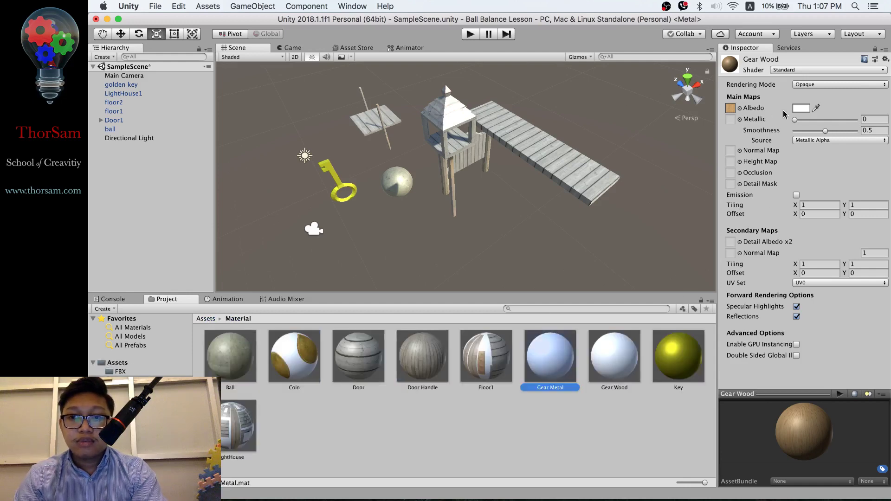
{"action": "left_click", "coordinate": [878, 52]}
{"action": "left_click", "coordinate": [808, 110]}
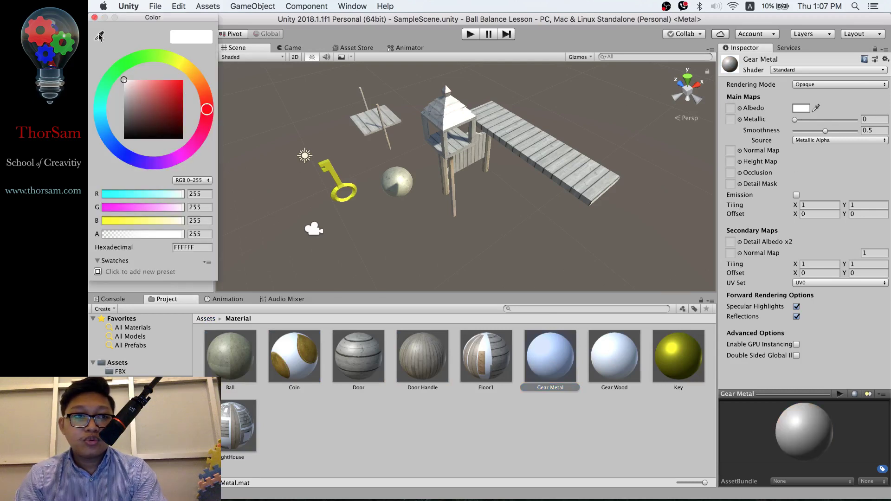
{"action": "left_click", "coordinate": [94, 18]}
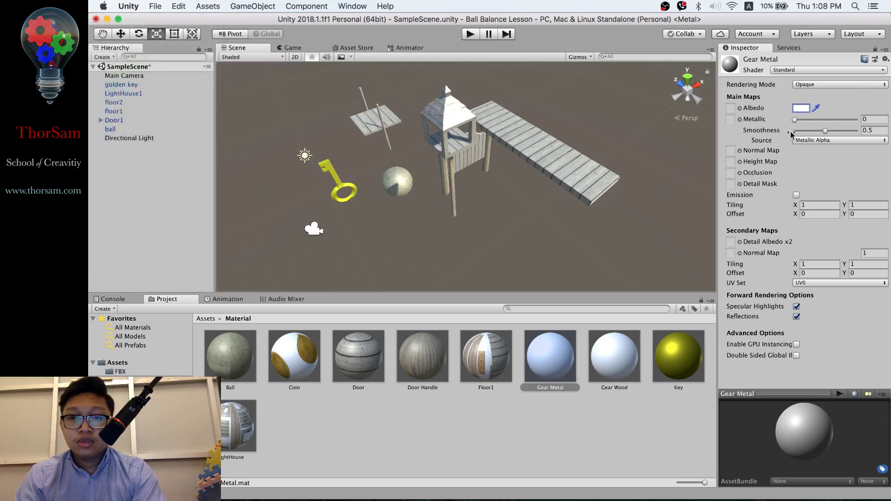
{"action": "left_click_drag", "start_coordinate": [795, 119], "coordinate": [842, 120]}
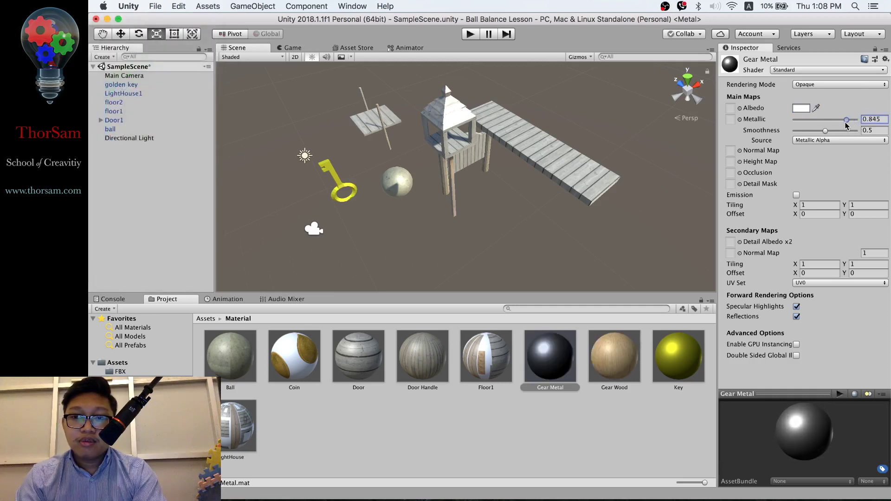
{"action": "left_click_drag", "start_coordinate": [825, 131], "coordinate": [833, 131]}
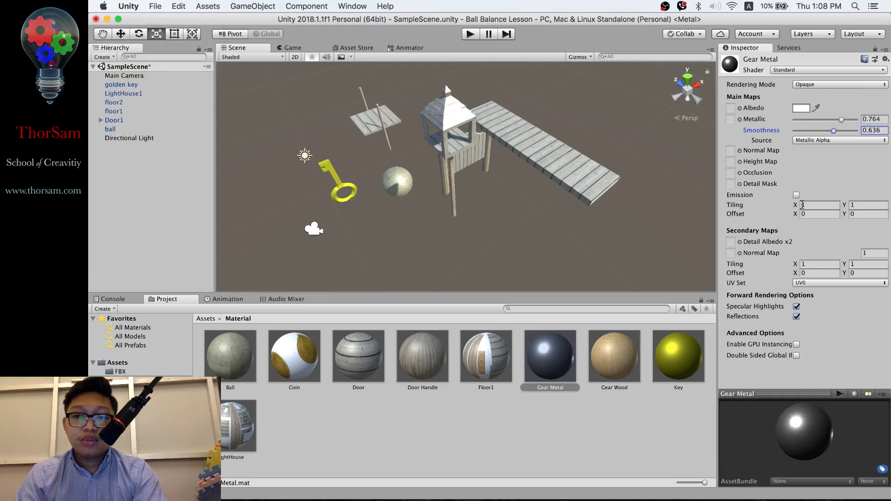
{"action": "left_click", "coordinate": [525, 455]}
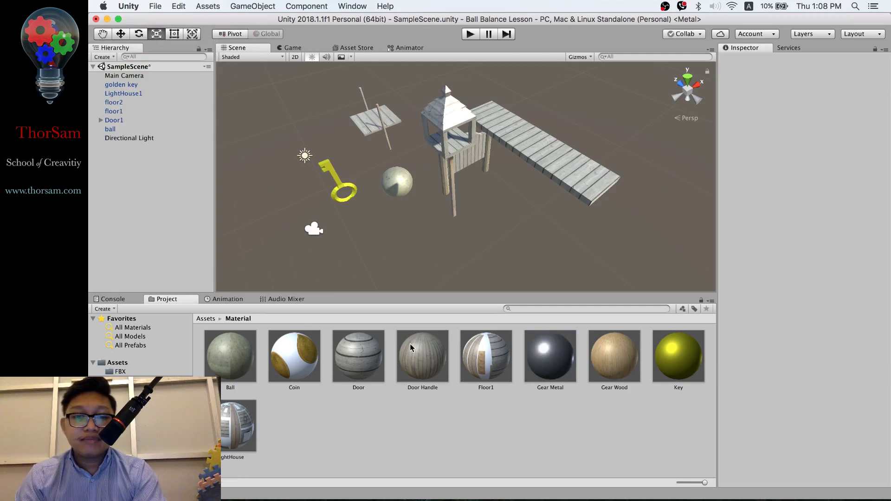
Step: Remap the machenic wheel's materials to Gear Wood and Gear Metal and apply
{"action": "left_click", "coordinate": [204, 319]}
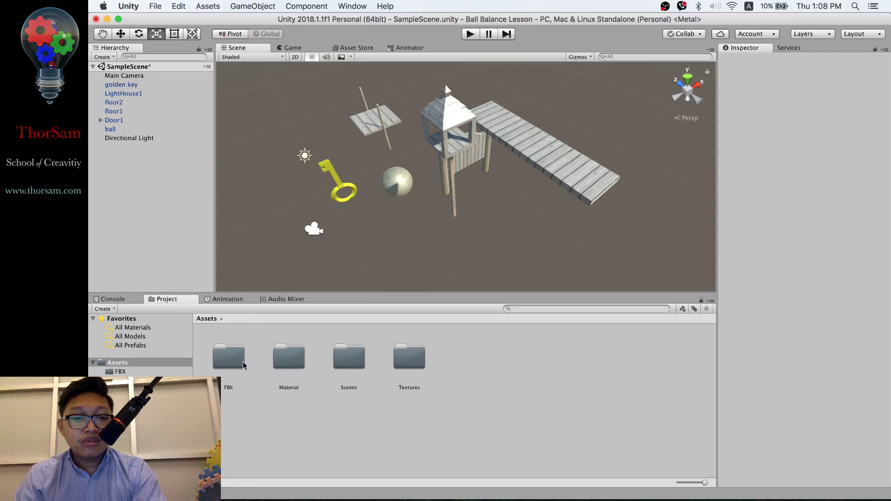
{"action": "left_click", "coordinate": [232, 361]}
{"action": "double_click", "coordinate": [233, 361]}
{"action": "left_click", "coordinate": [652, 353]}
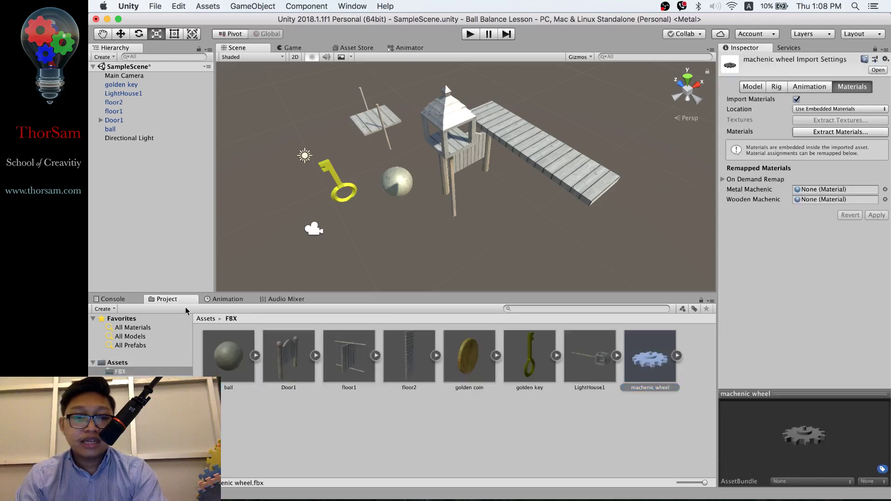
{"action": "left_click", "coordinate": [204, 319]}
{"action": "double_click", "coordinate": [288, 362]}
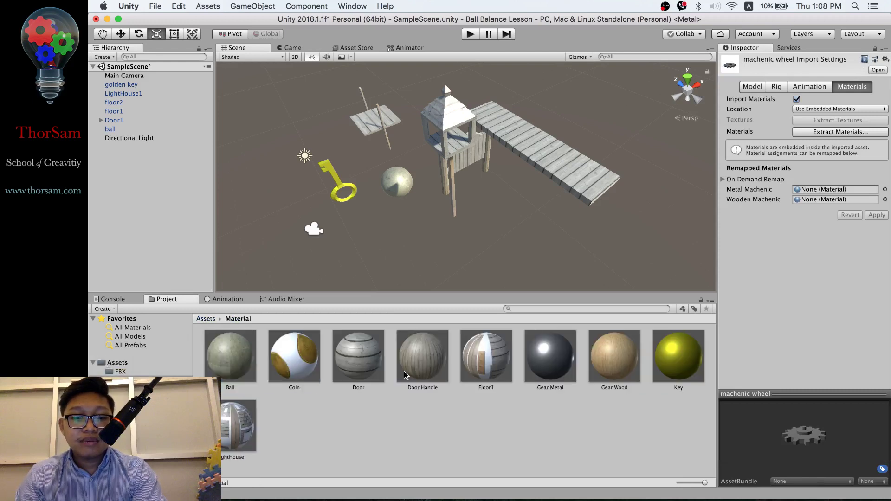
{"action": "left_click_drag", "start_coordinate": [616, 353], "coordinate": [816, 186]}
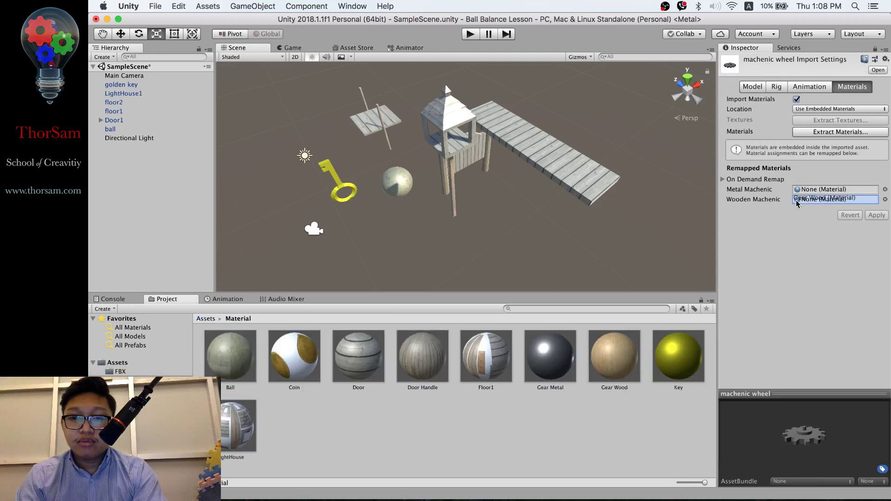
{"action": "left_click_drag", "start_coordinate": [817, 186], "coordinate": [818, 200]}
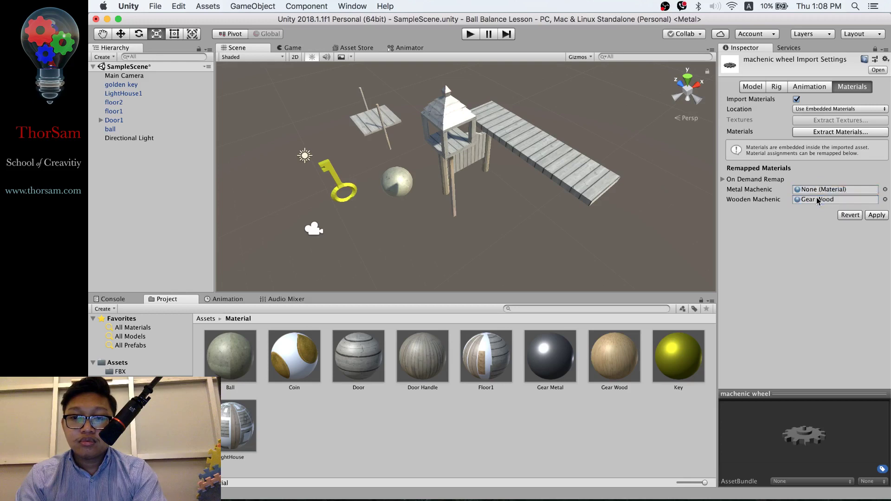
{"action": "left_click_drag", "start_coordinate": [555, 368], "coordinate": [828, 190]}
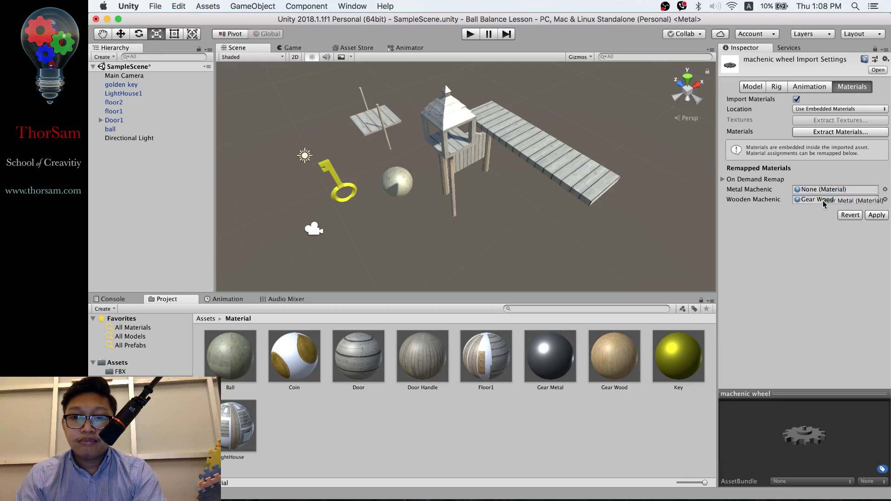
{"action": "left_click", "coordinate": [872, 216]}
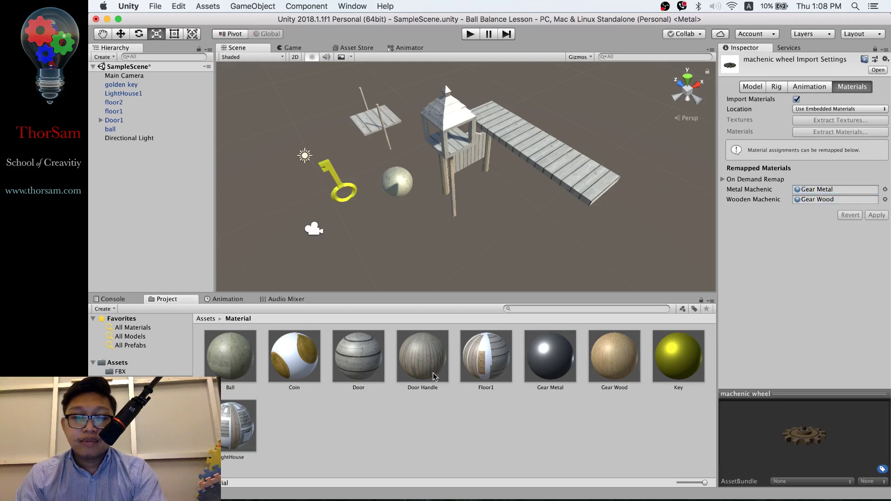
Step: Place the machenic wheel gear in the scene near the pier
{"action": "left_click", "coordinate": [206, 318]}
{"action": "left_click", "coordinate": [226, 361]}
{"action": "double_click", "coordinate": [226, 362]}
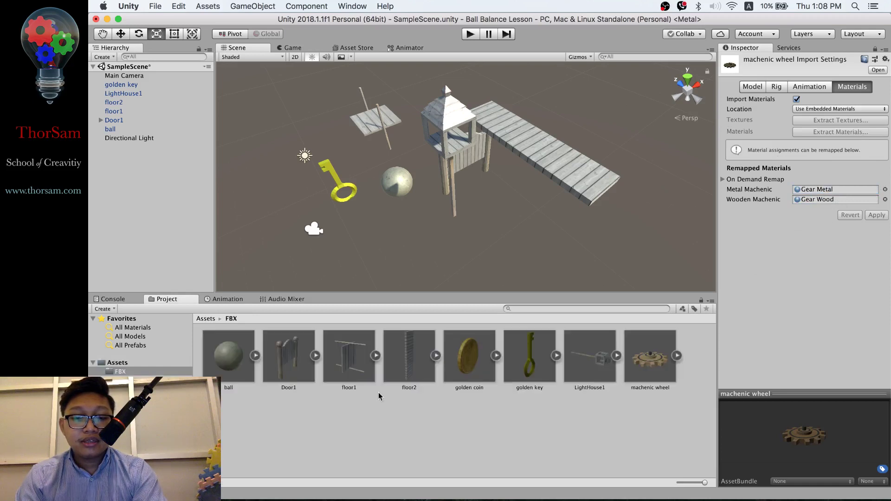
{"action": "mouse_move", "coordinate": [656, 368]}
{"action": "left_mouse_down"}
{"action": "mouse_move", "coordinate": [500, 250]}
{"action": "mouse_move", "coordinate": [511, 170]}
{"action": "left_mouse_up"}
Step: Switch to the Move tool for the machenic wheel gear and view it at the pier's base
{"action": "key", "text": "w"}
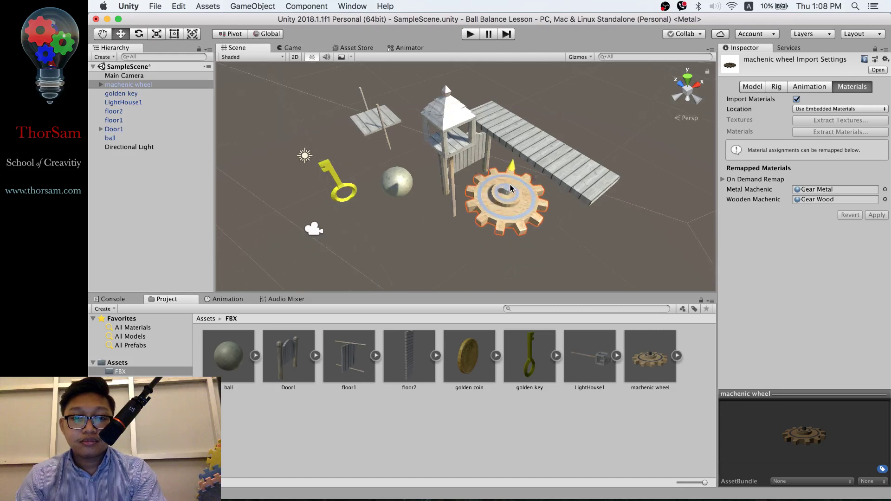
{"action": "mouse_move", "coordinate": [599, 246]}
{"action": "left_mouse_down", "text": "alt"}
{"action": "mouse_move", "coordinate": [657, 177]}
{"action": "mouse_move", "coordinate": [421, 180]}
{"action": "mouse_move", "coordinate": [482, 172]}
{"action": "left_mouse_up", "text": "alt"}
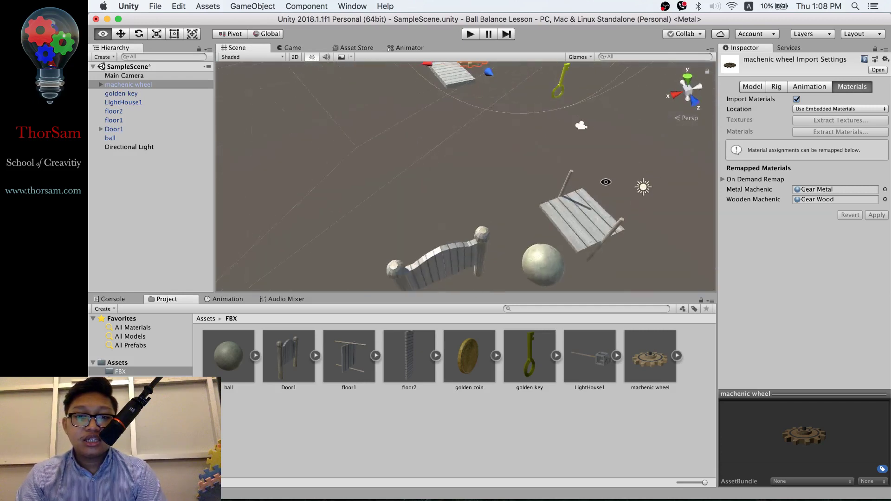
{"action": "scroll", "coordinate": [482, 172], "scroll_direction": "down", "scroll_amount": 10}
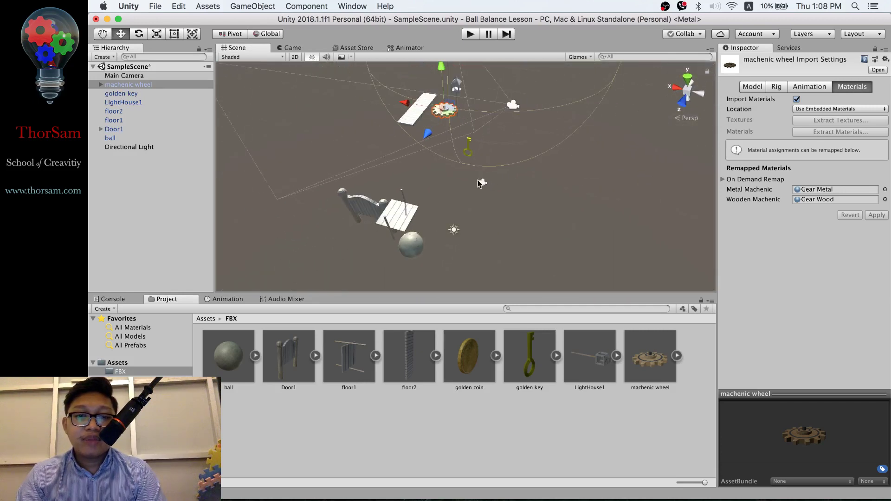